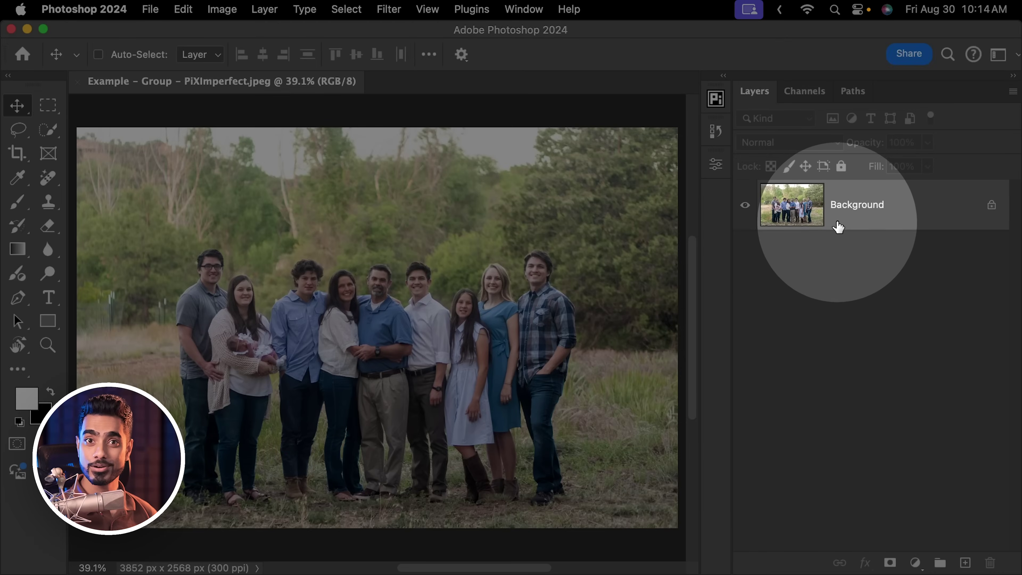
# Step: Duplicate the background photo to Layer 1 and convert it to a Smart Object for smart filters
pyautogui.press('super+j')
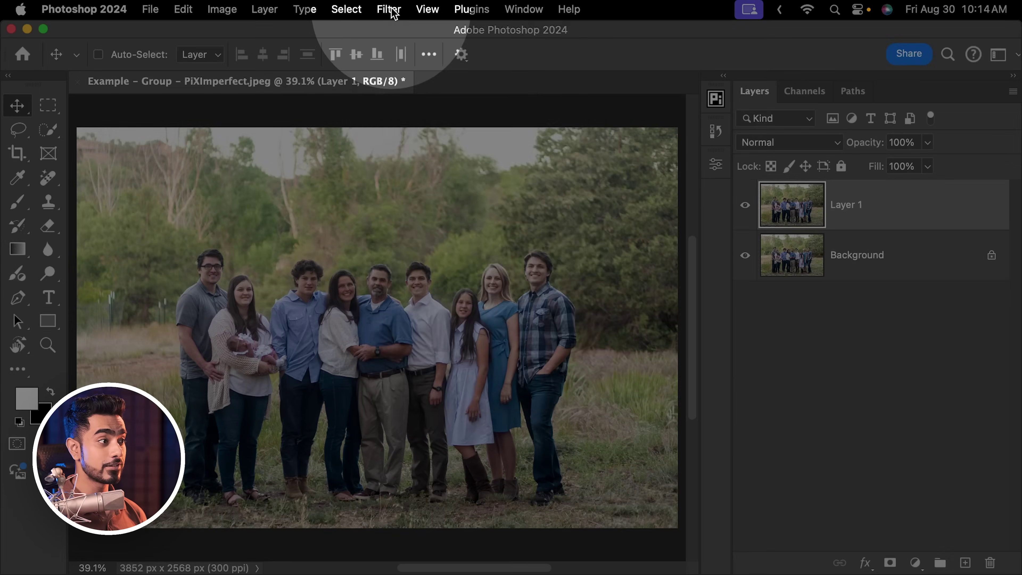
pyautogui.click(394, 9)
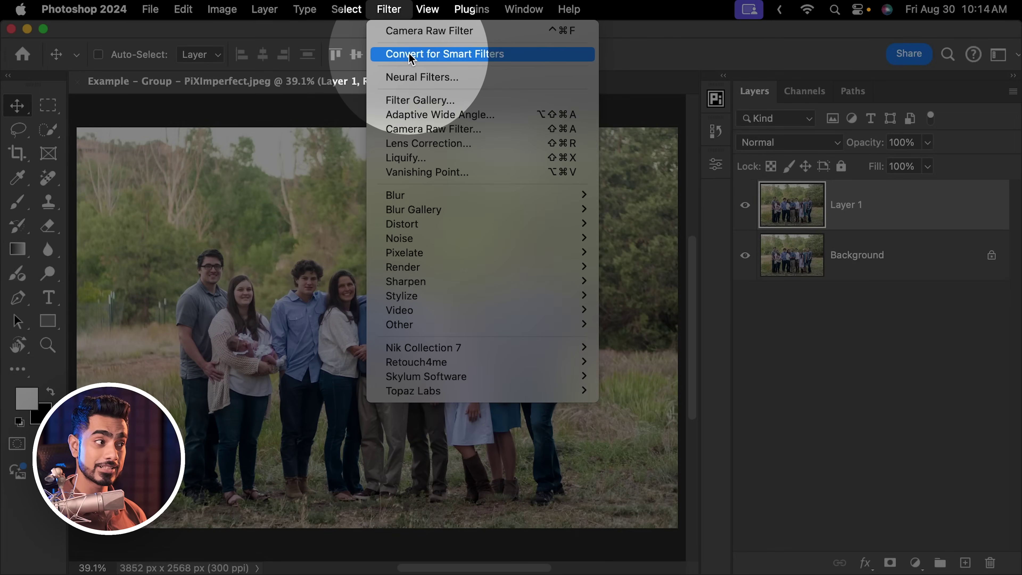
pyautogui.click(410, 56)
pyautogui.click(511, 254)
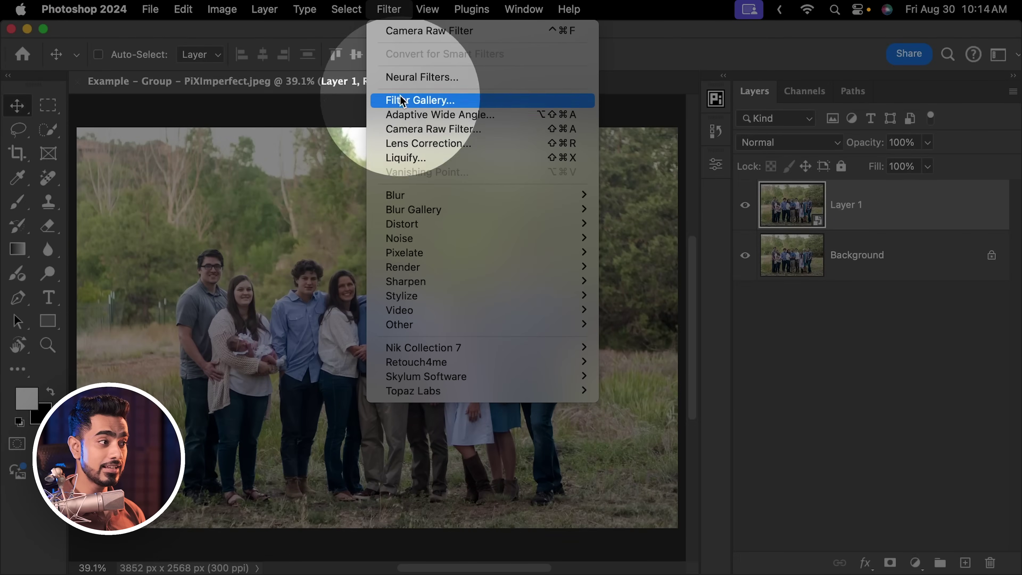
# Step: In the Camera Raw Filter's Light panel, set Exposure +0.30, Highlights -100 and Shadows +26
pyautogui.click(407, 129)
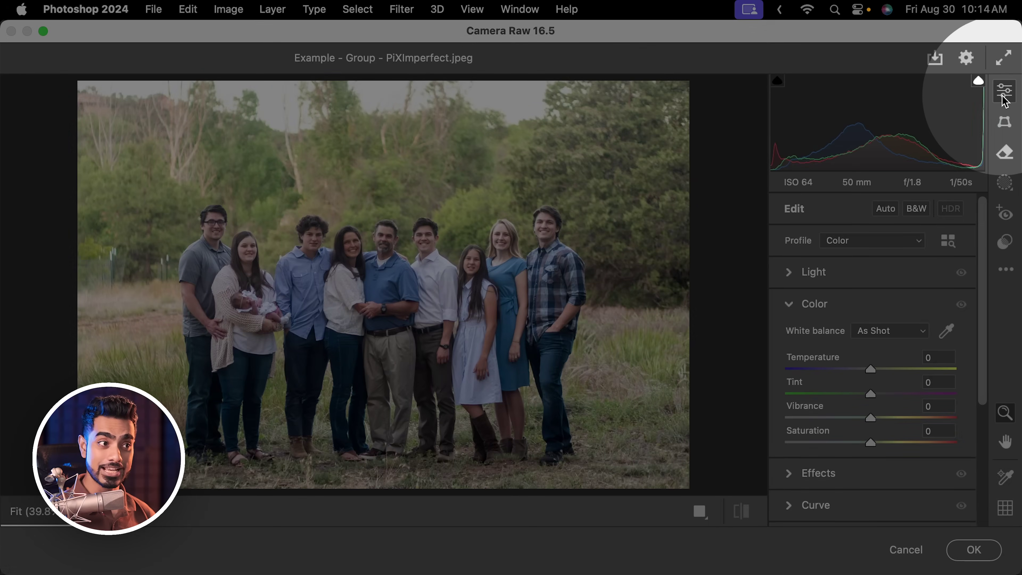
pyautogui.moveTo(958, 104)
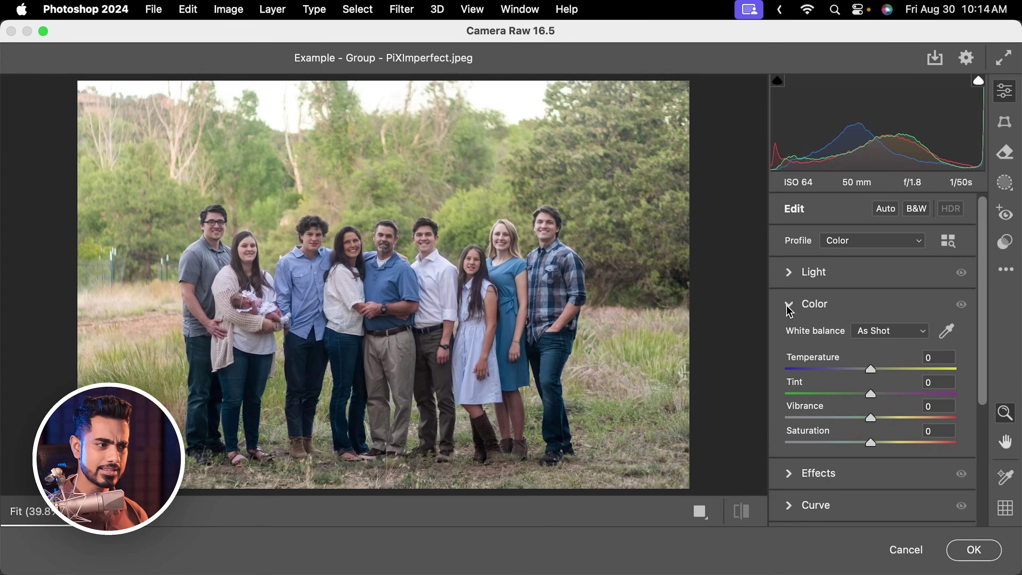
pyautogui.click(802, 304)
pyautogui.click(791, 273)
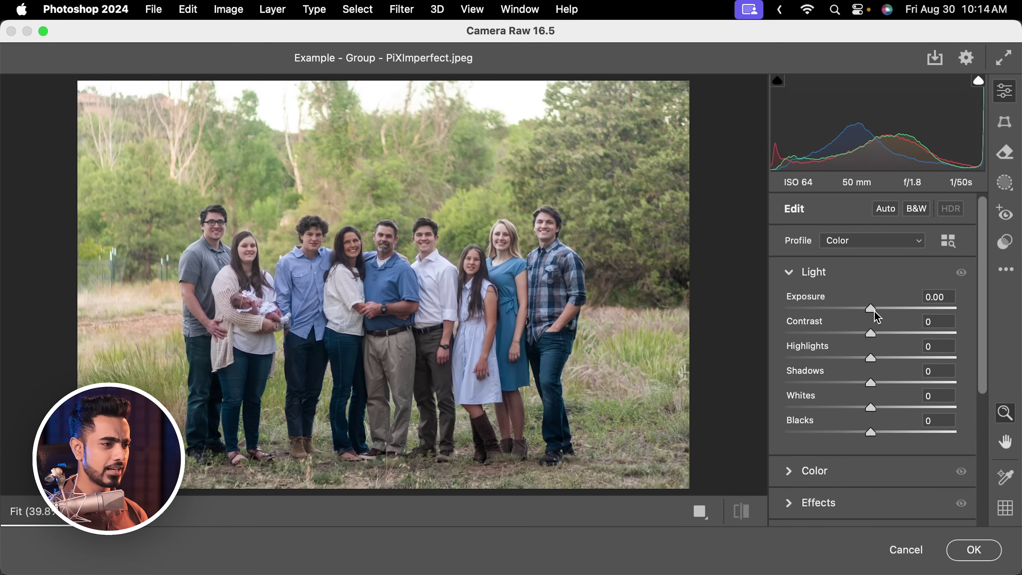
pyautogui.moveTo(871, 312); pyautogui.dragTo(877, 313)
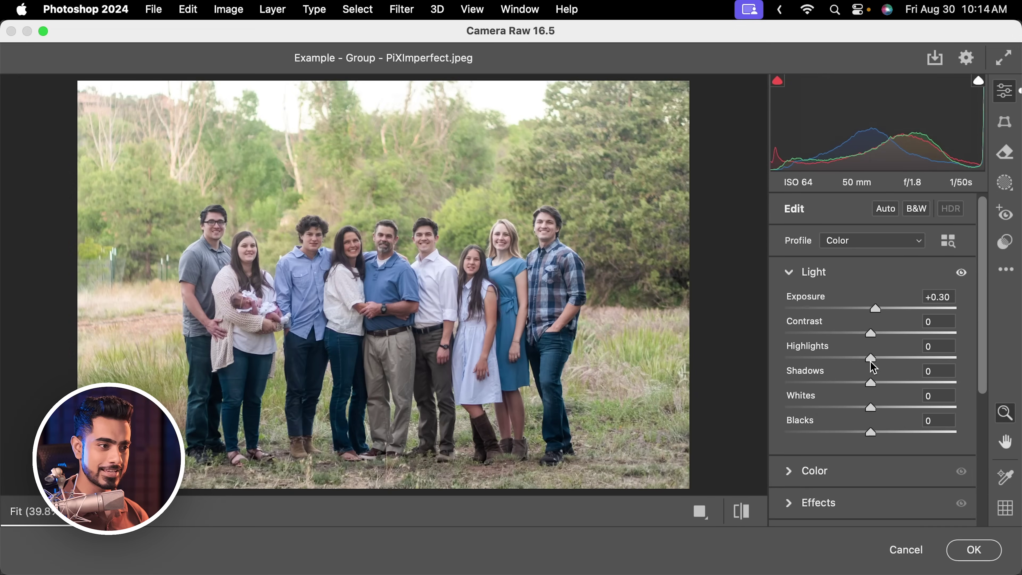
pyautogui.moveTo(870, 357); pyautogui.dragTo(783, 358)
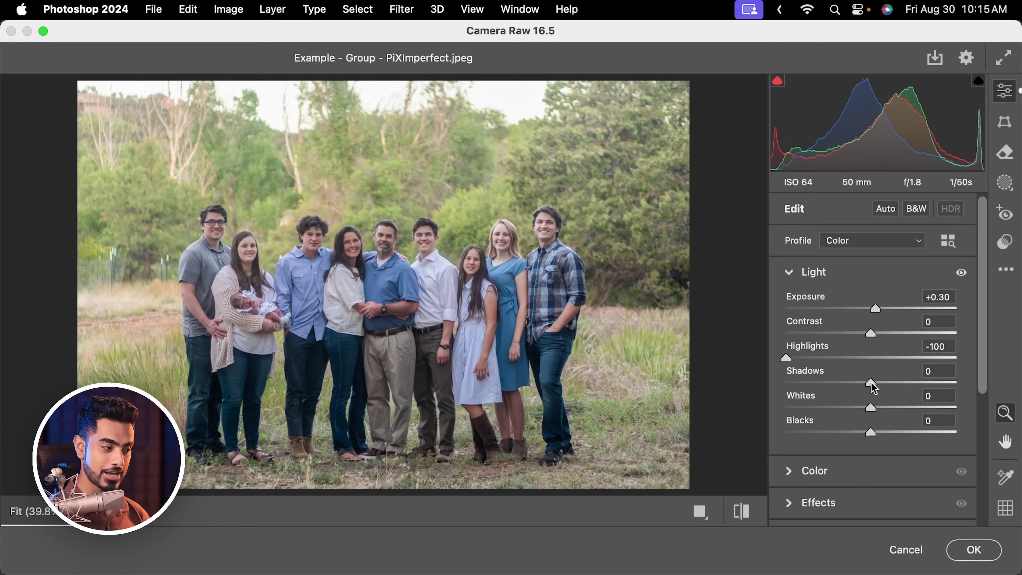
pyautogui.moveTo(874, 389); pyautogui.dragTo(894, 389)
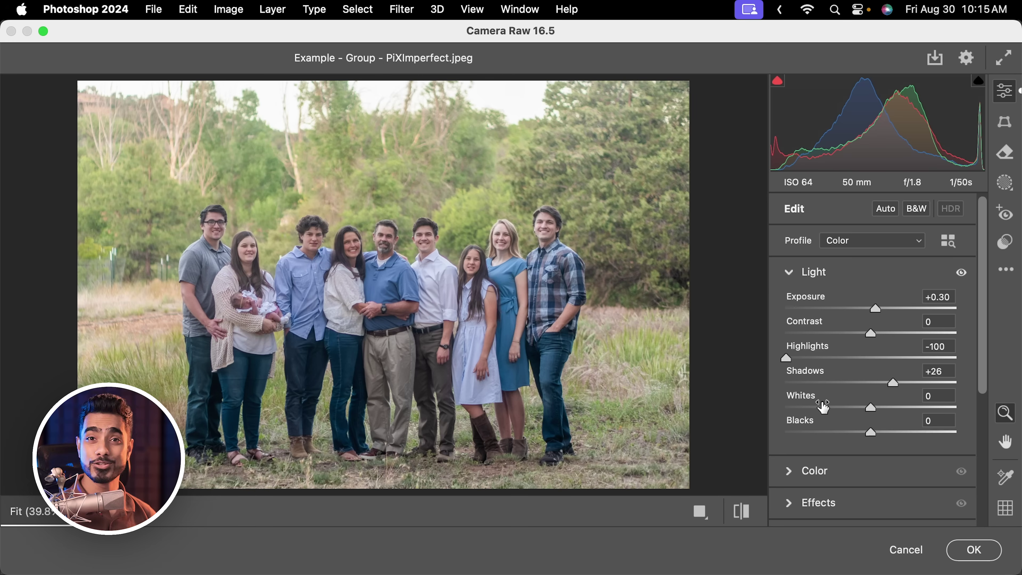
# Step: Set Whites +22 and Blacks +22, and lower Contrast to -20
pyautogui.moveTo(823, 407)
pyautogui.press('shift')
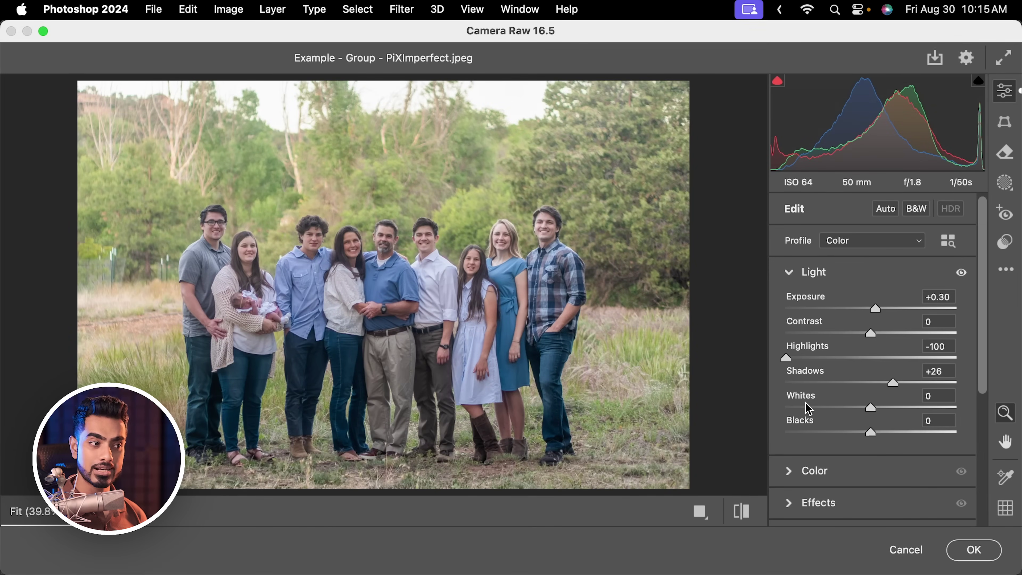
pyautogui.press('shift')
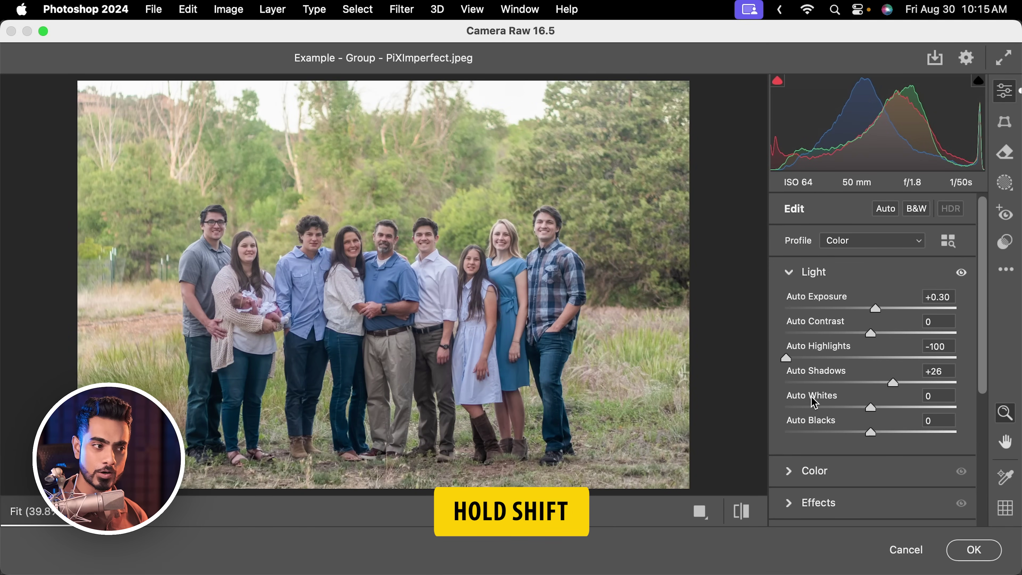
pyautogui.keyDown('shift'); pyautogui.doubleClick(813, 401); pyautogui.keyUp('shift')
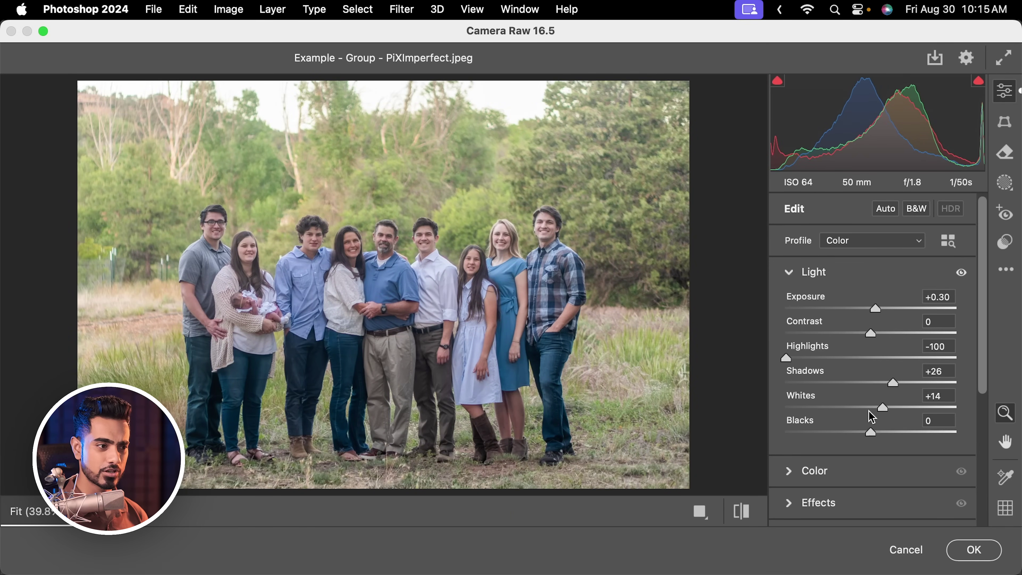
pyautogui.moveTo(884, 407); pyautogui.dragTo(888, 408)
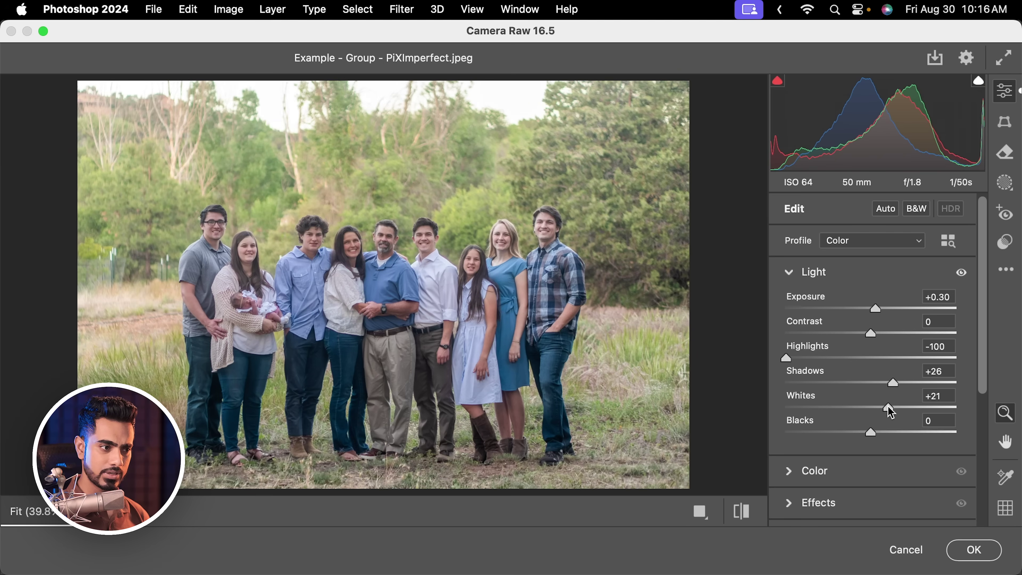
pyautogui.press('shift')
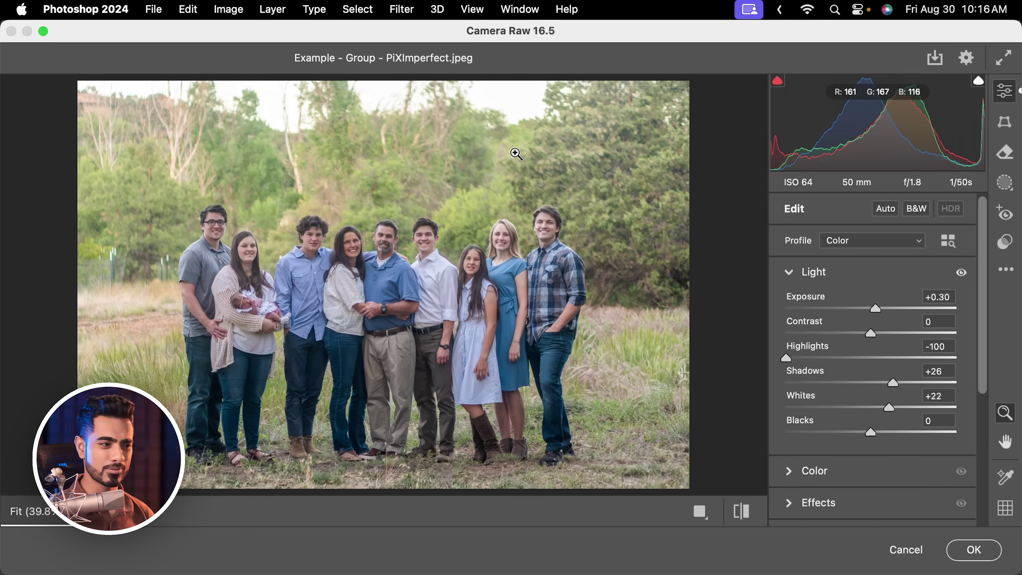
pyautogui.moveTo(871, 432); pyautogui.dragTo(860, 430)
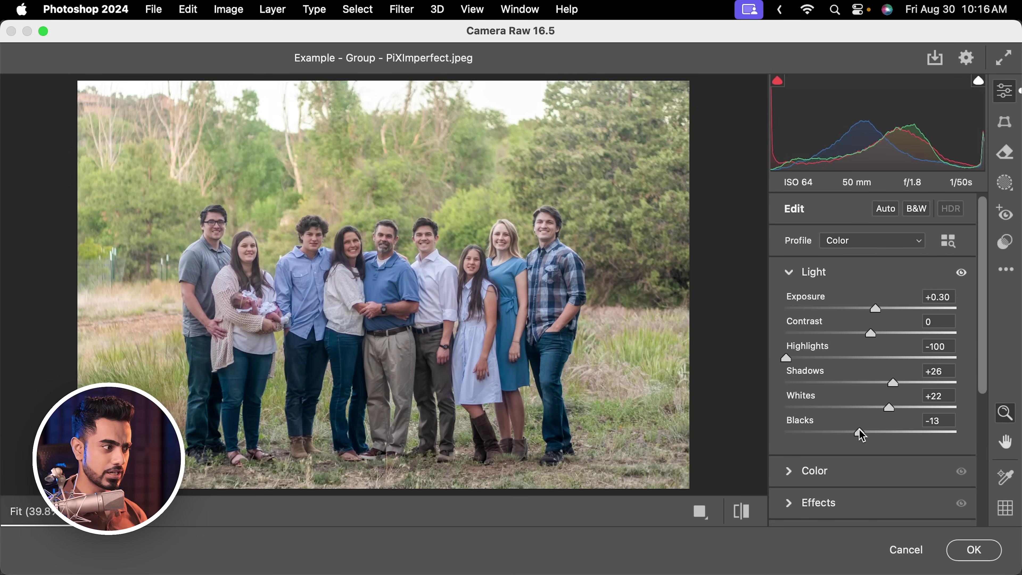
pyautogui.press('shift')
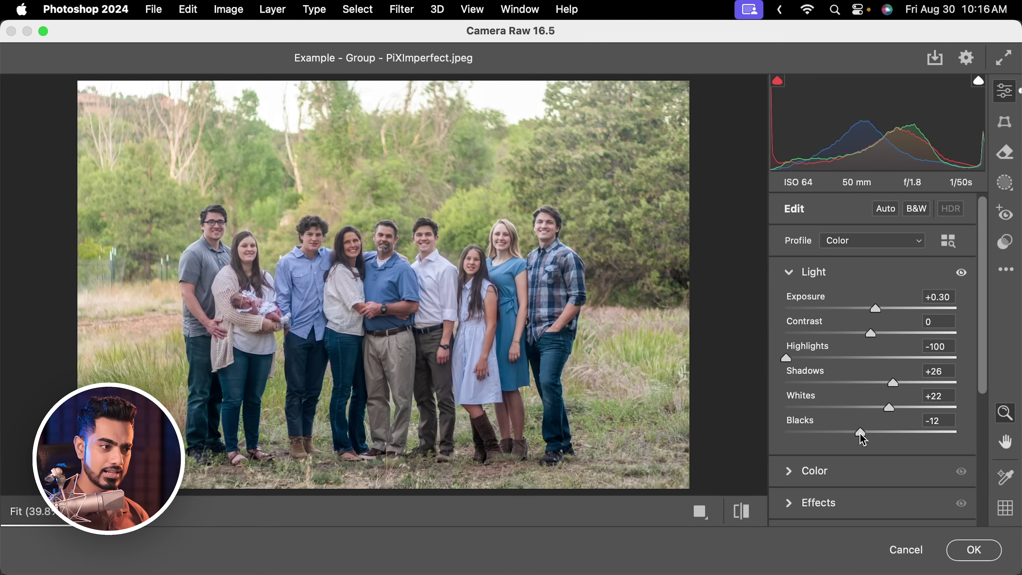
pyautogui.moveTo(861, 436); pyautogui.dragTo(891, 435)
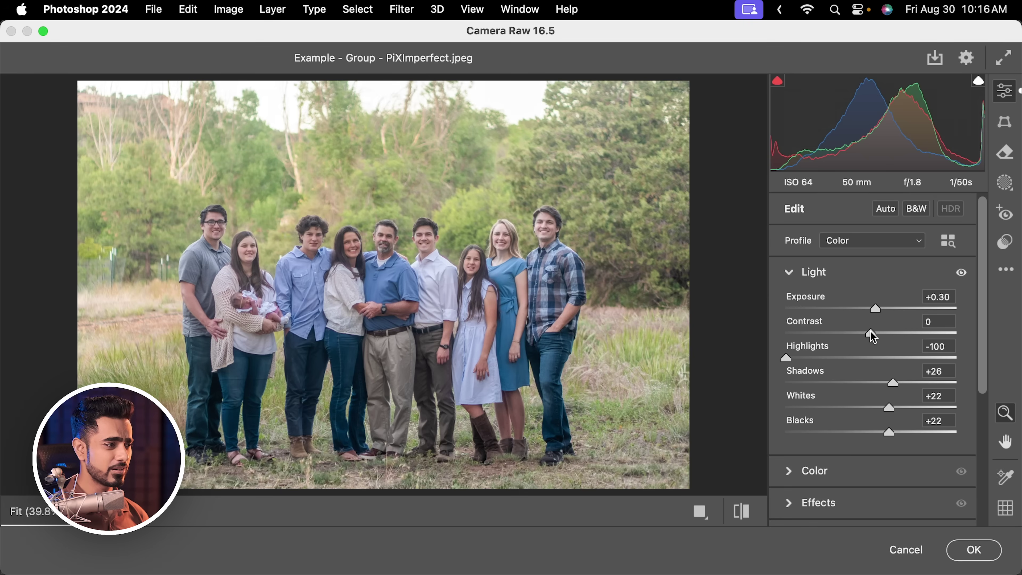
pyautogui.moveTo(870, 333); pyautogui.dragTo(856, 333)
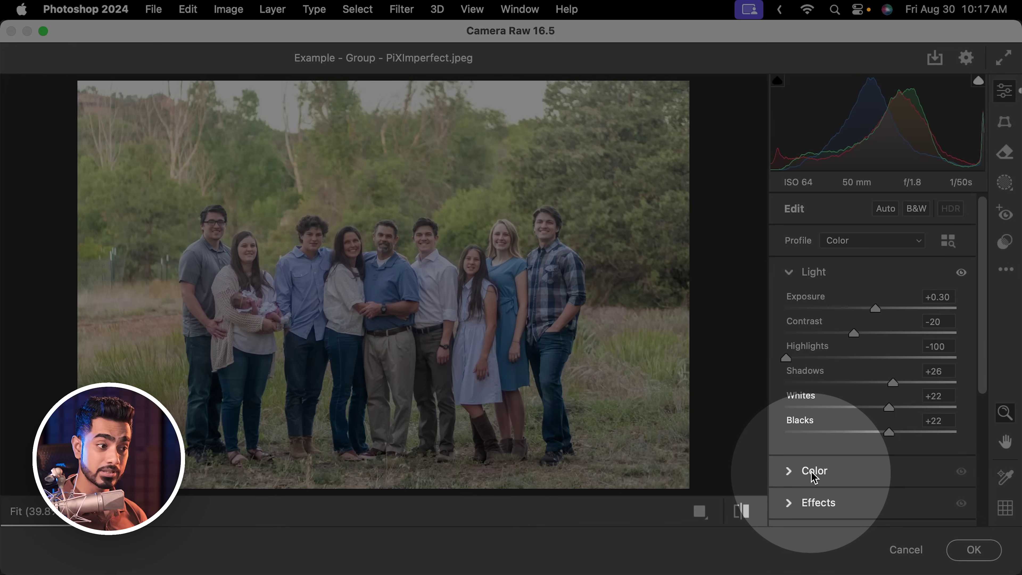
# Step: Warm the white balance to Temperature +10 and Tint +10 in the Color panel
pyautogui.click(813, 474)
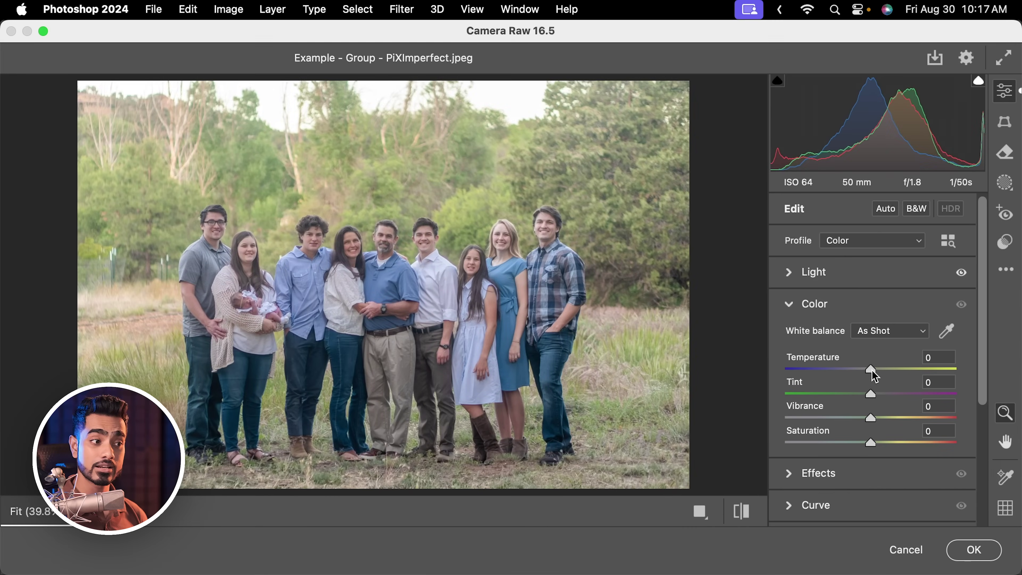
pyautogui.moveTo(871, 371); pyautogui.dragTo(882, 369)
pyautogui.press('shift')
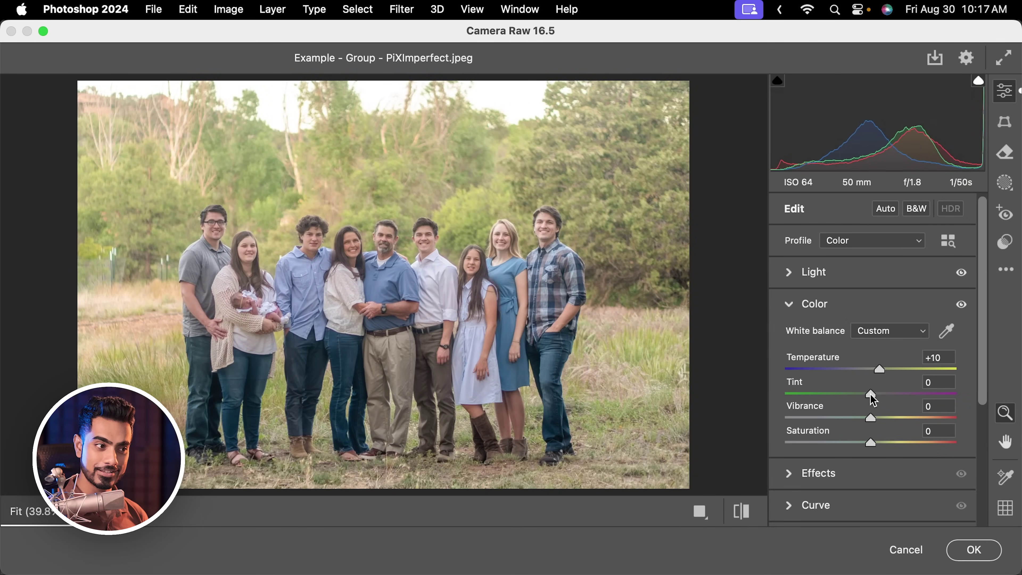
pyautogui.moveTo(873, 399); pyautogui.dragTo(876, 398)
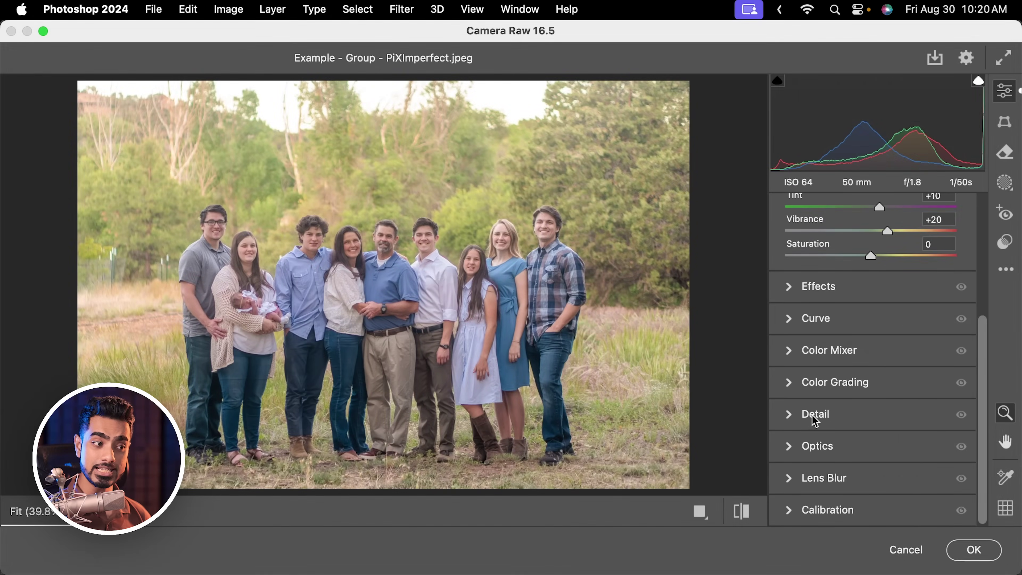
# Step: Add Sharpening of 64 in the Detail panel and widen the Radius while previewing its mask
pyautogui.click(813, 415)
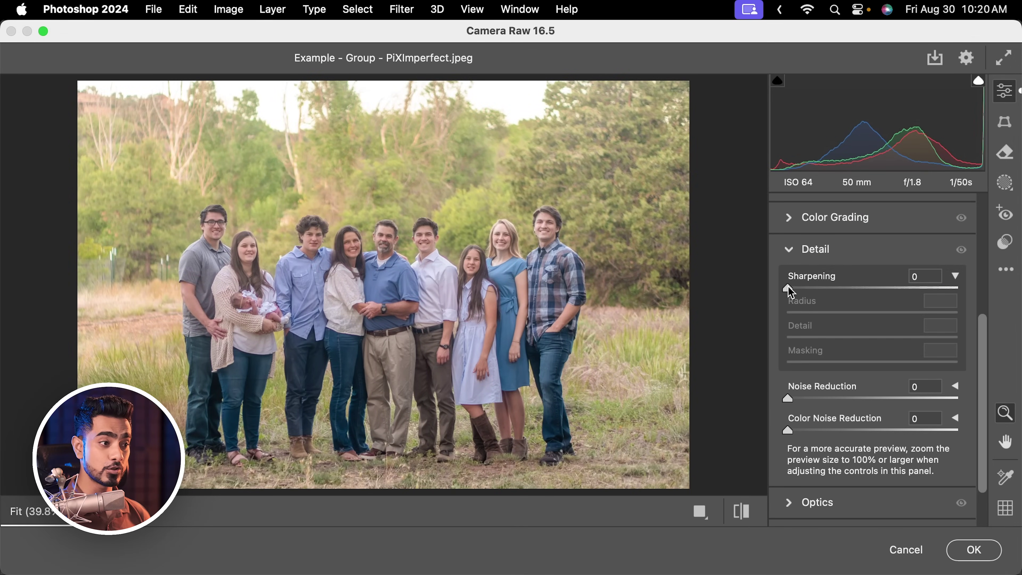
pyautogui.moveTo(788, 285); pyautogui.dragTo(861, 290)
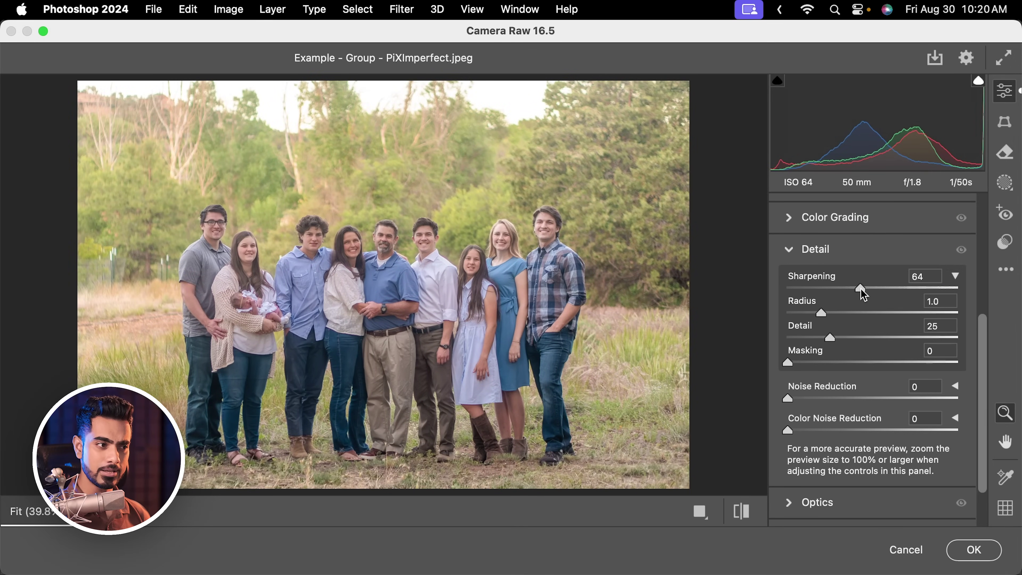
pyautogui.press('alt')
pyautogui.keyDown('alt'); pyautogui.click(821, 314); pyautogui.keyUp('alt')
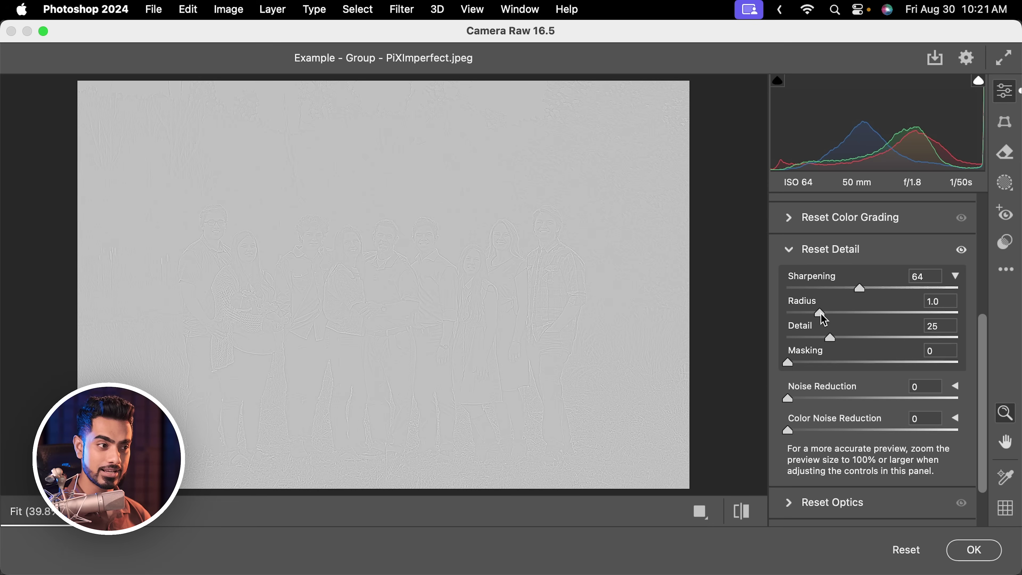
pyautogui.moveTo(823, 315); pyautogui.dragTo(828, 315)
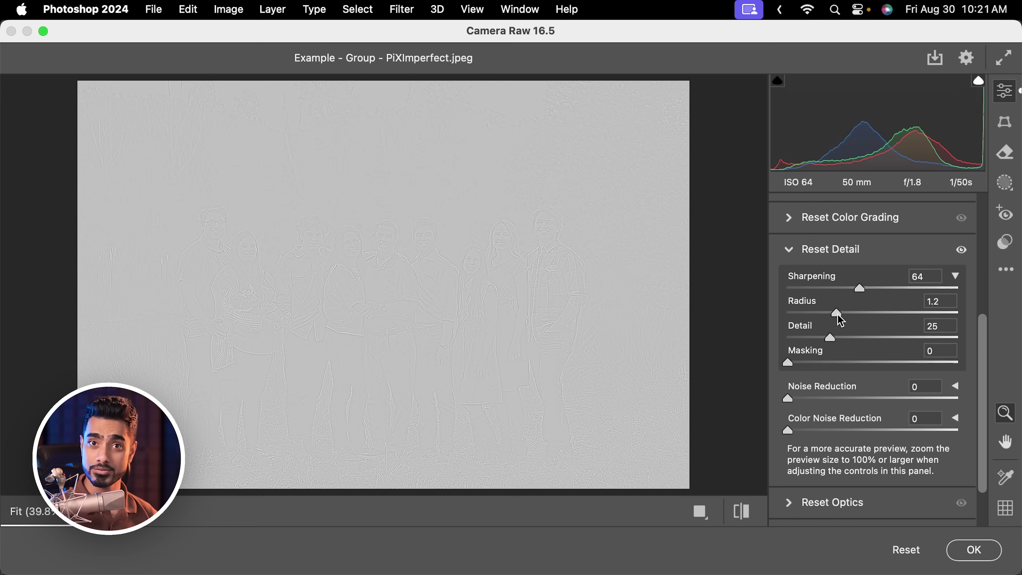
pyautogui.moveTo(838, 314); pyautogui.dragTo(838, 314)
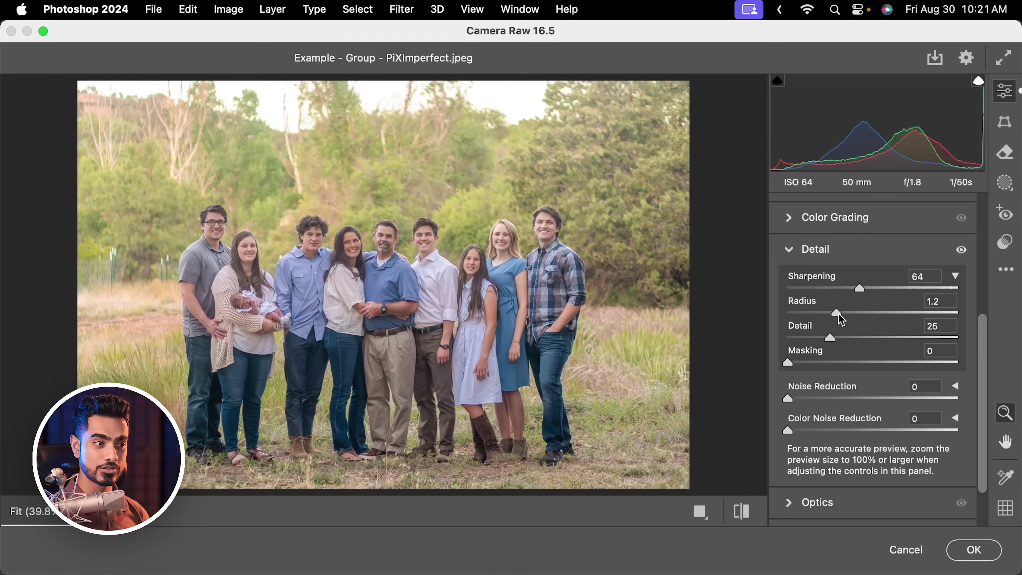
pyautogui.moveTo(841, 318); pyautogui.dragTo(895, 317)
# Step: Push Sharpening to 150 and settle the Radius at 2.0 using the Alt mask preview
pyautogui.moveTo(565, 230); pyautogui.dragTo(720, 201)
pyautogui.moveTo(862, 290); pyautogui.dragTo(962, 289)
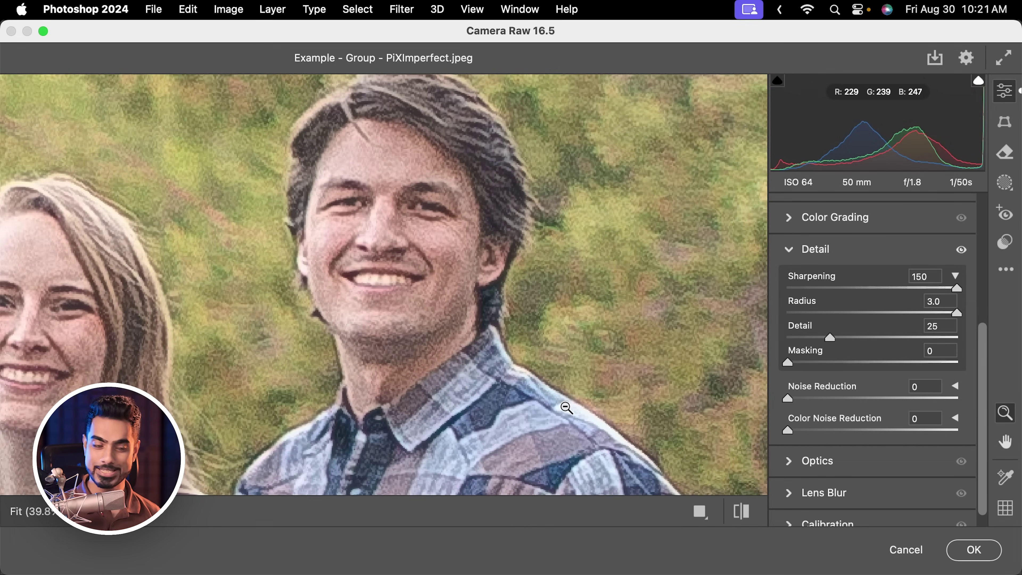
pyautogui.press('alt')
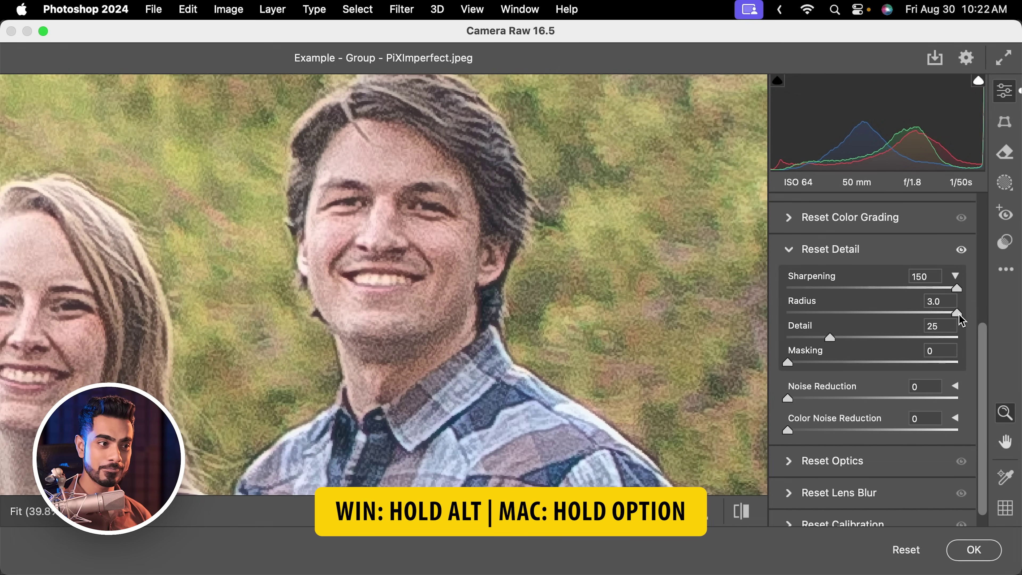
pyautogui.moveTo(959, 314); pyautogui.dragTo(818, 310)
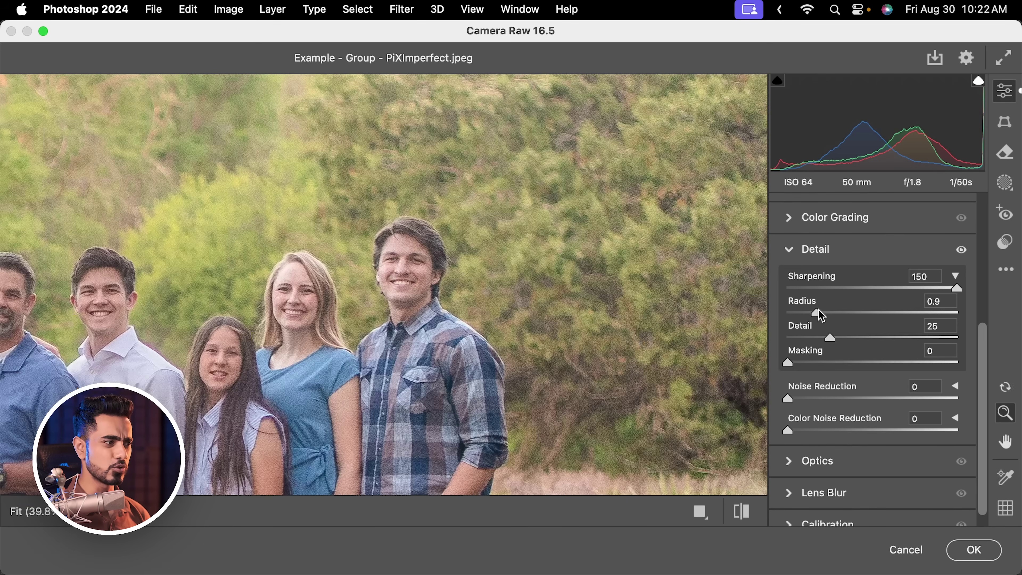
pyautogui.press('alt')
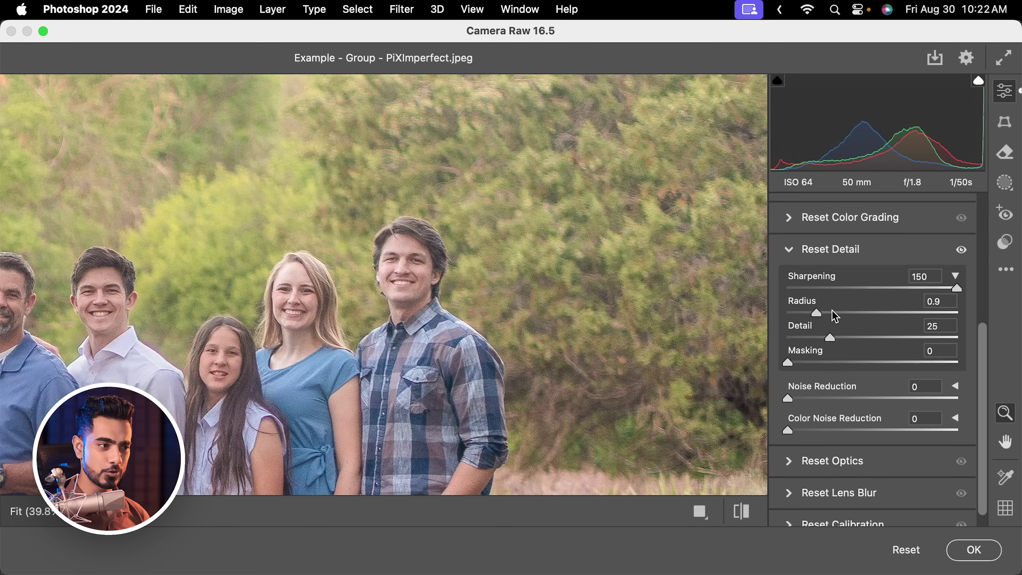
pyautogui.moveTo(818, 311); pyautogui.dragTo(890, 313)
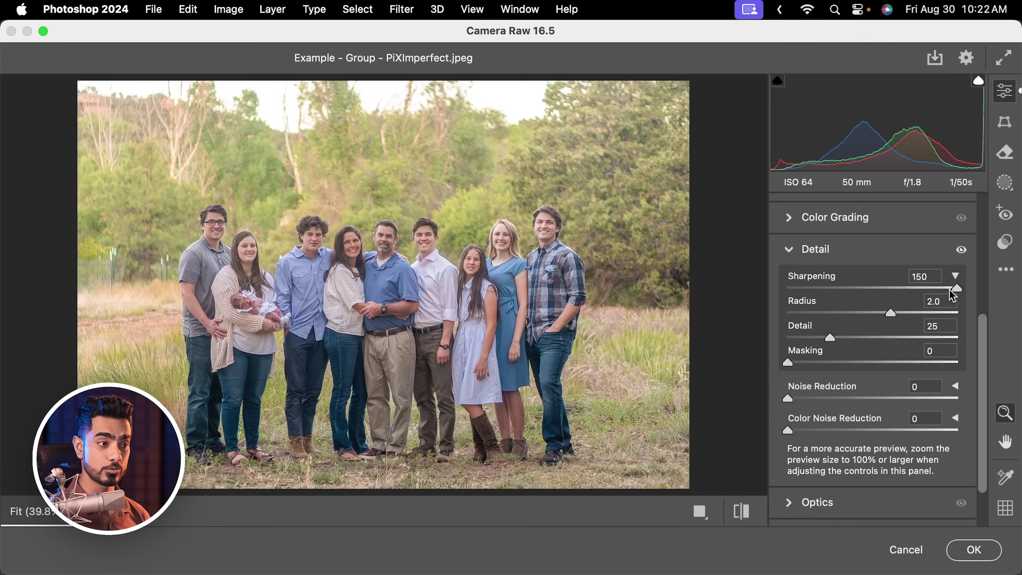
# Step: Lower Sharpening to 56 and Detail to 6, checking the mask on the zoomed-in faces
pyautogui.moveTo(950, 290); pyautogui.dragTo(852, 290)
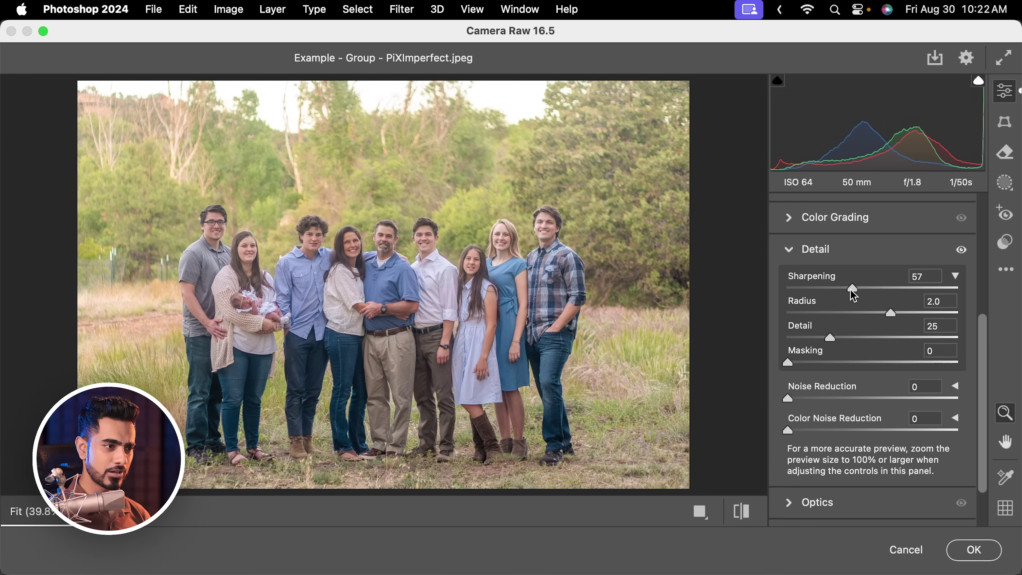
pyautogui.keyDown('alt'); pyautogui.click(831, 337); pyautogui.keyUp('alt')
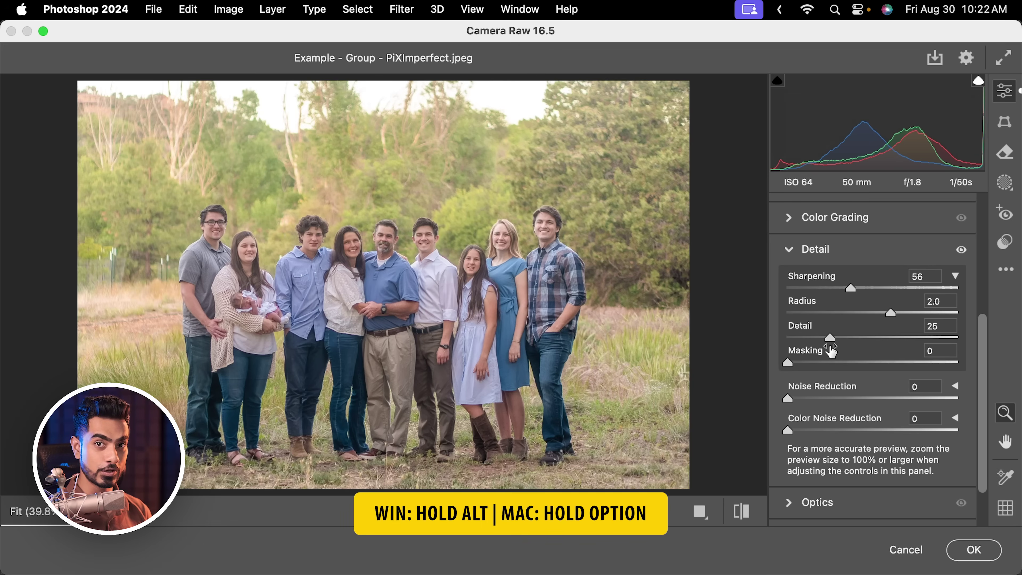
pyautogui.press('alt')
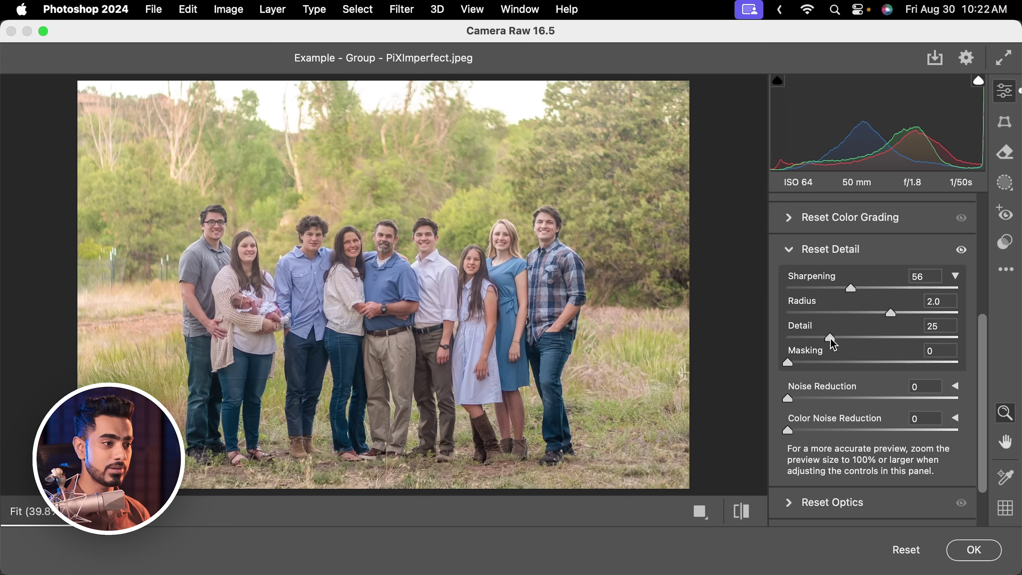
pyautogui.moveTo(831, 336); pyautogui.dragTo(849, 337)
pyautogui.click(536, 203)
pyautogui.moveTo(536, 203); pyautogui.dragTo(554, 211)
pyautogui.press('alt')
pyautogui.moveTo(865, 338); pyautogui.dragTo(793, 341)
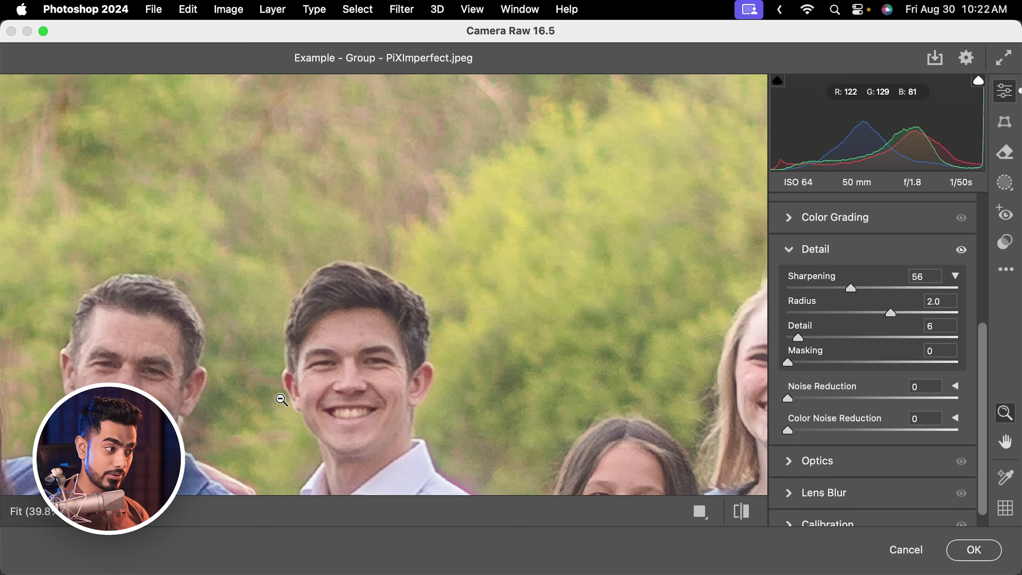
# Step: Set luminance Noise Reduction to 24 using the grayscale preview, then compare before and after
pyautogui.moveTo(296, 392); pyautogui.dragTo(365, 281)
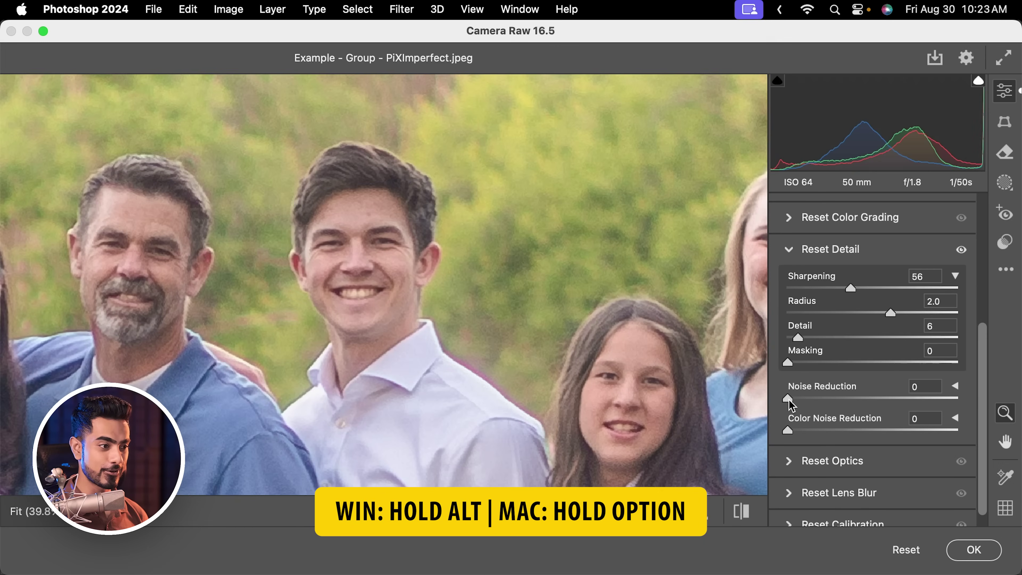
pyautogui.keyDown('alt'); pyautogui.click(789, 398); pyautogui.keyUp('alt')
pyautogui.moveTo(790, 396); pyautogui.dragTo(877, 405)
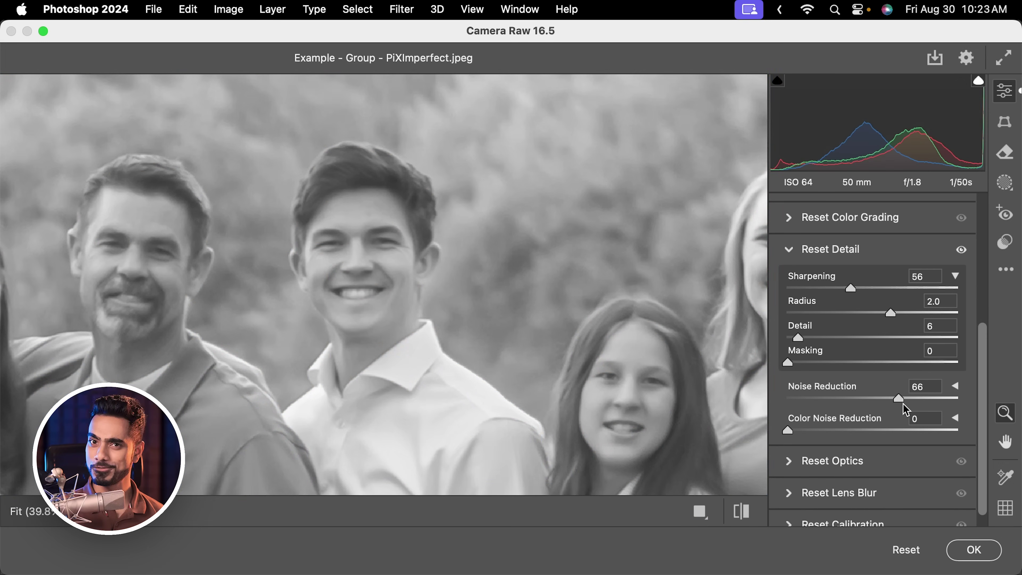
pyautogui.moveTo(904, 404); pyautogui.dragTo(831, 399)
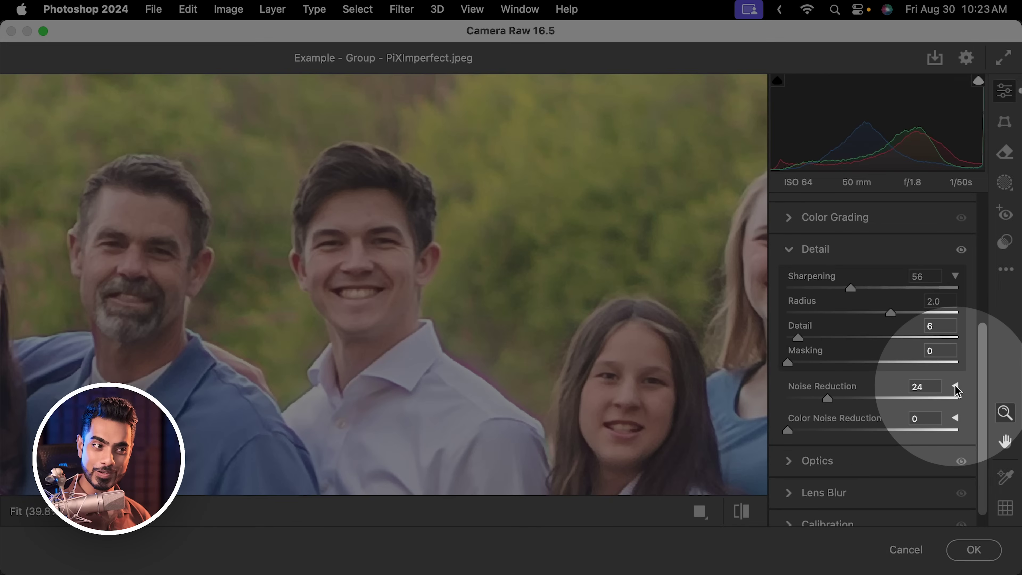
pyautogui.click(955, 387)
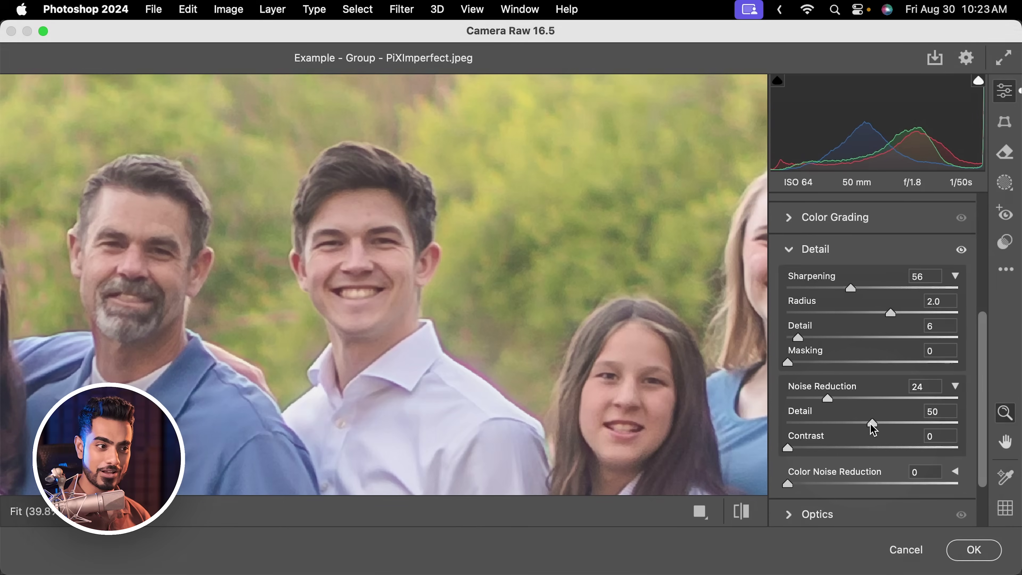
pyautogui.click(955, 386)
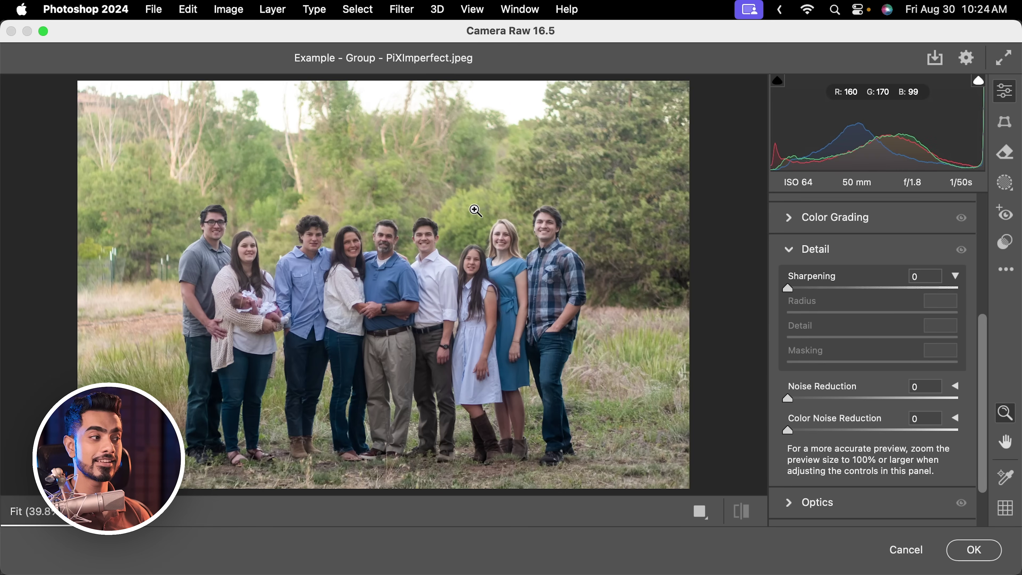
pyautogui.press('\\')
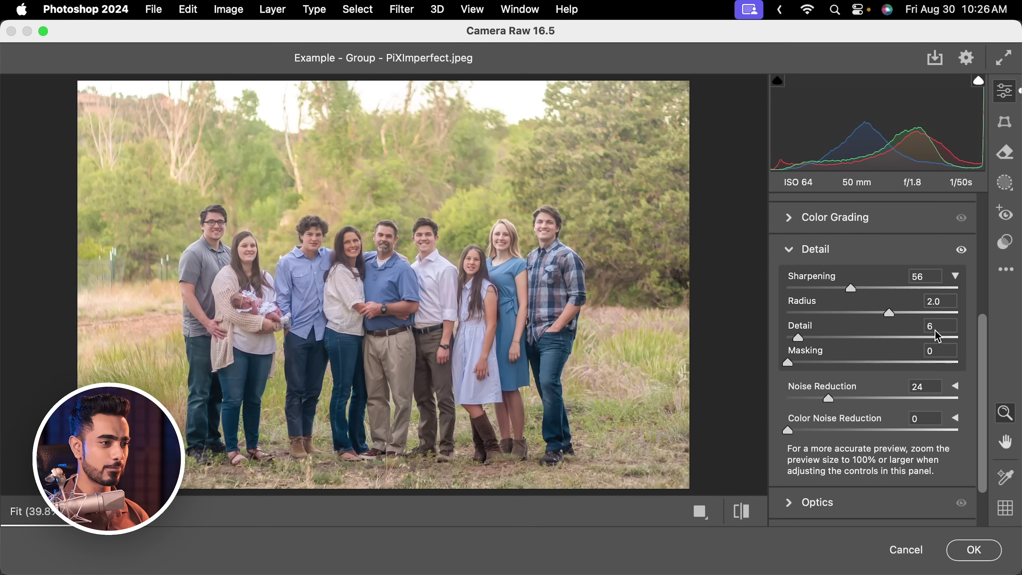
# Step: Enable Lens Blur and set the Blur Amount to 50
pyautogui.scroll(-3, 926, 402)
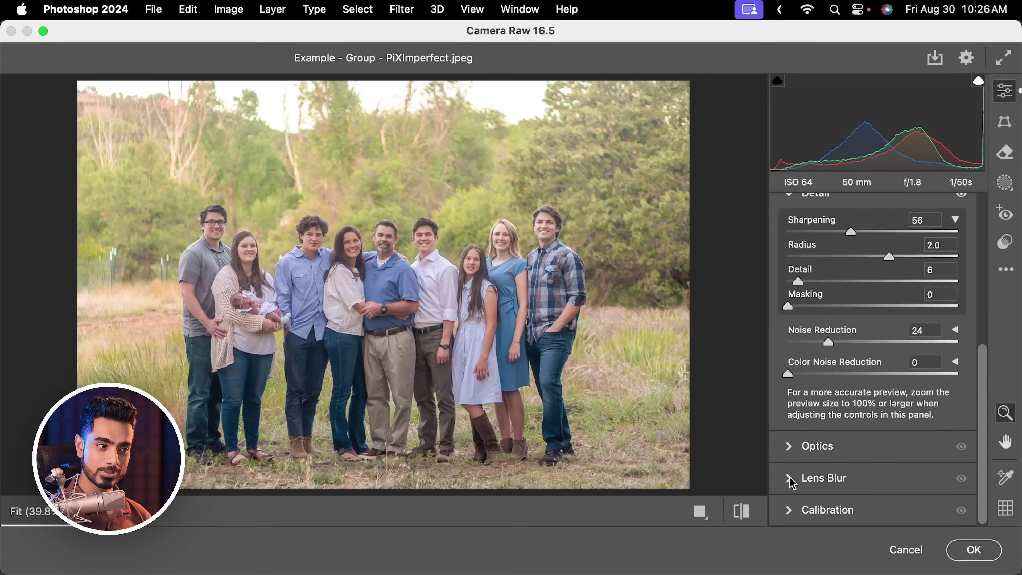
pyautogui.click(790, 479)
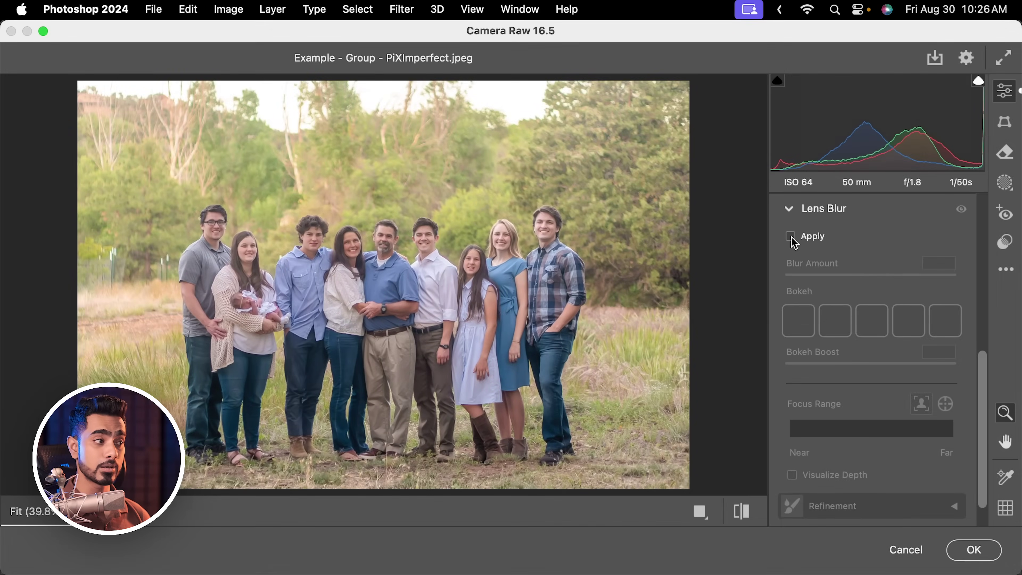
pyautogui.click(791, 237)
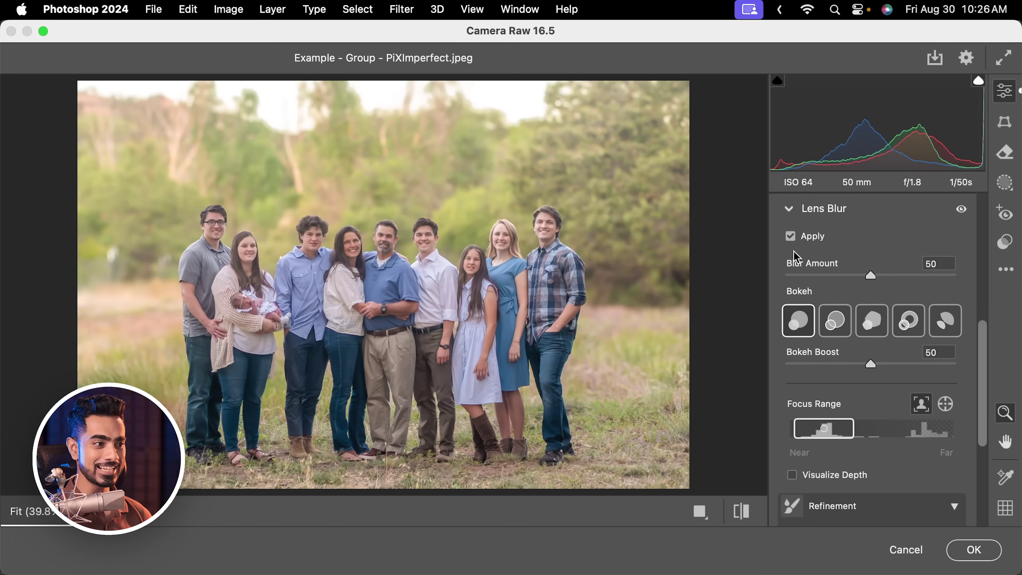
pyautogui.moveTo(872, 275)
pyautogui.mouseDown()
pyautogui.moveTo(898, 280)
pyautogui.moveTo(882, 283)
pyautogui.mouseUp()
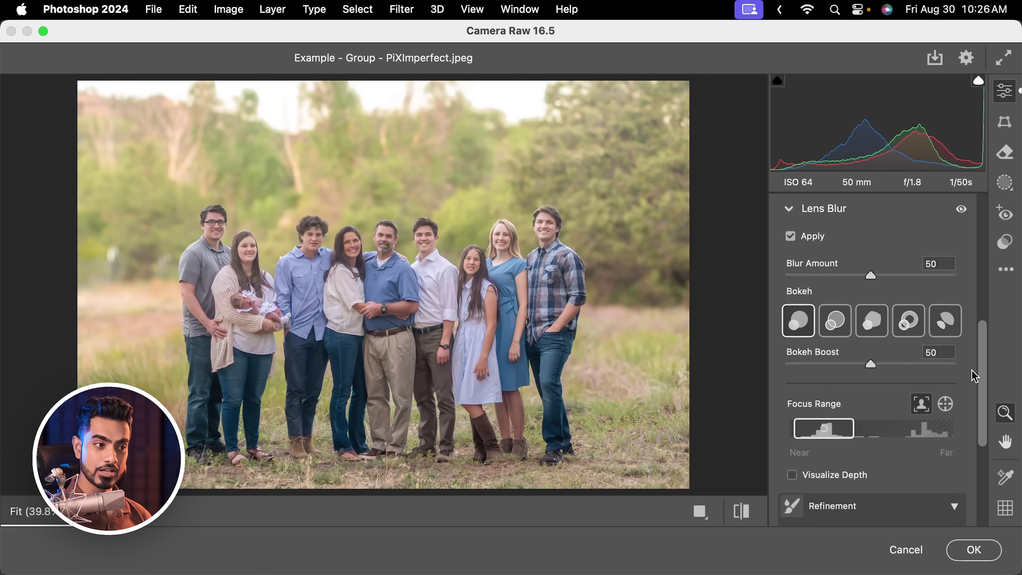
# Step: Switch Lens Blur refinement to Blur while zoomed on the girls' faces, then view the whole family
pyautogui.scroll(-4, 982, 383)
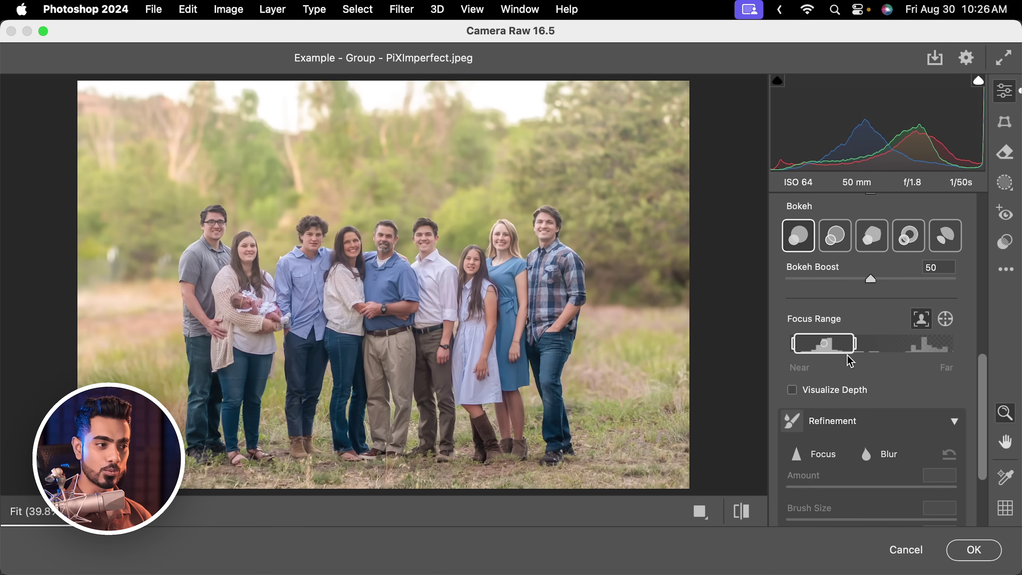
pyautogui.moveTo(985, 408); pyautogui.dragTo(972, 449)
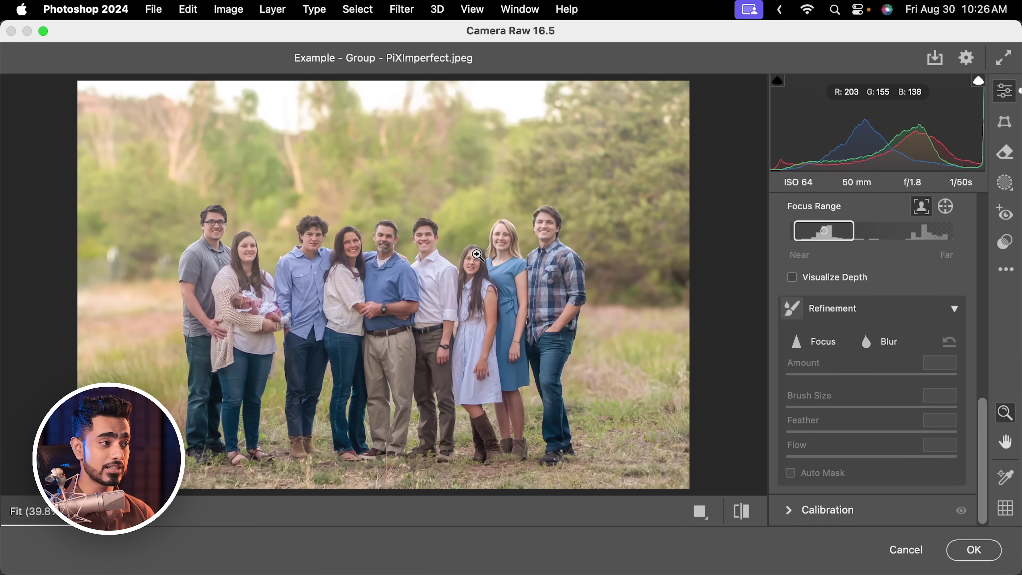
pyautogui.click(489, 254)
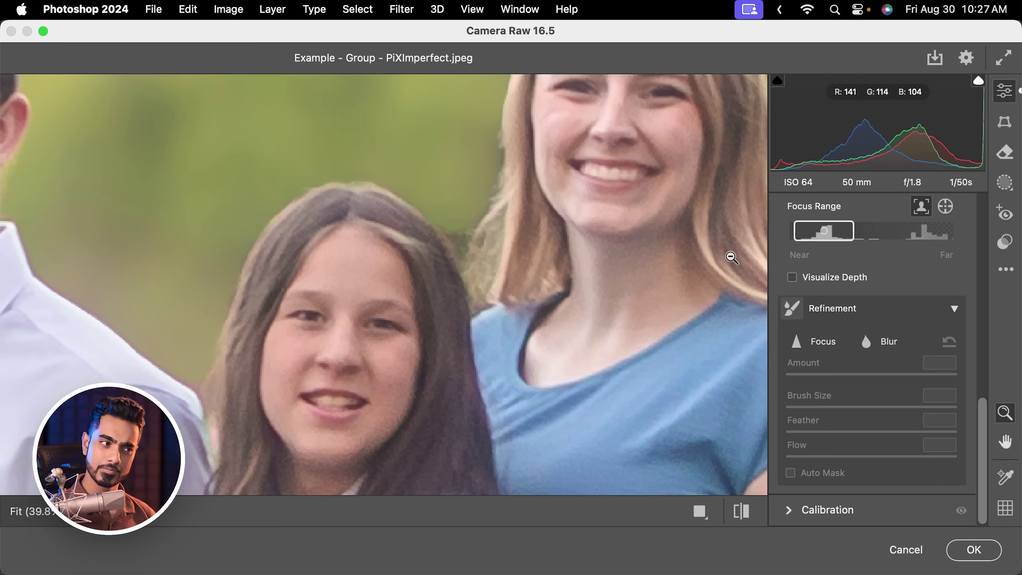
pyautogui.click(457, 237)
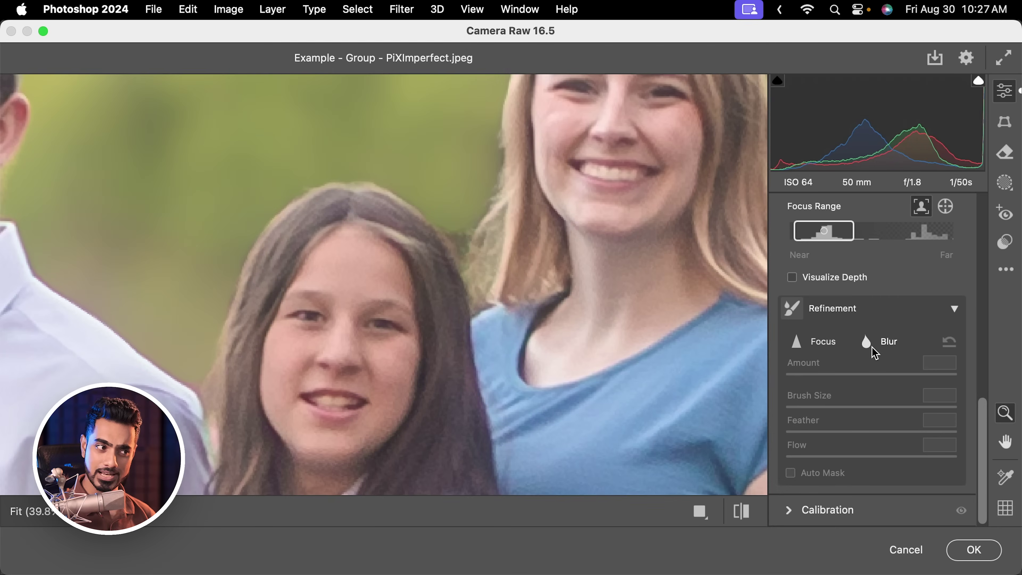
pyautogui.click(874, 350)
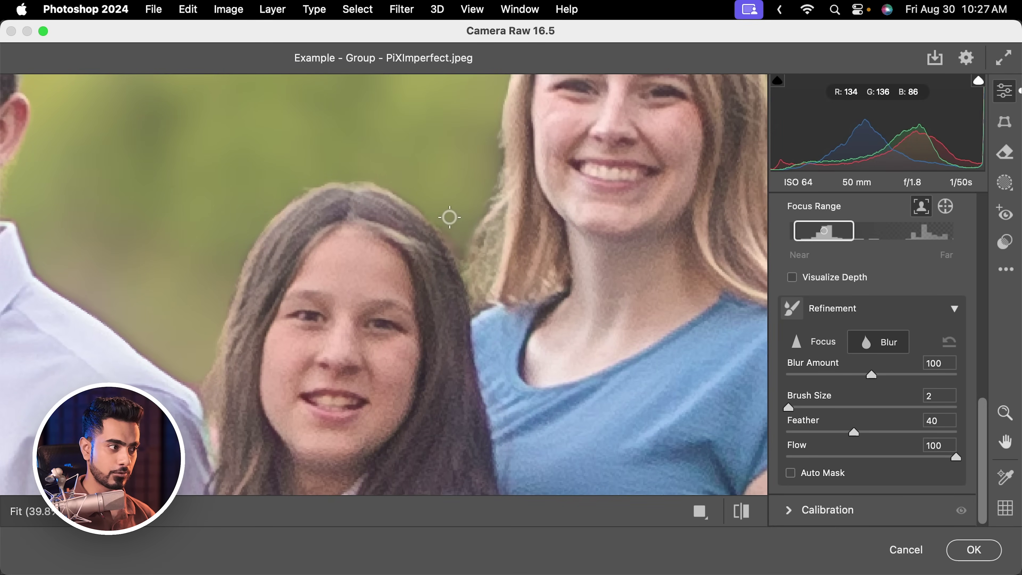
pyautogui.press('z')
pyautogui.keyDown('alt'); pyautogui.click(487, 166); pyautogui.keyUp('alt')
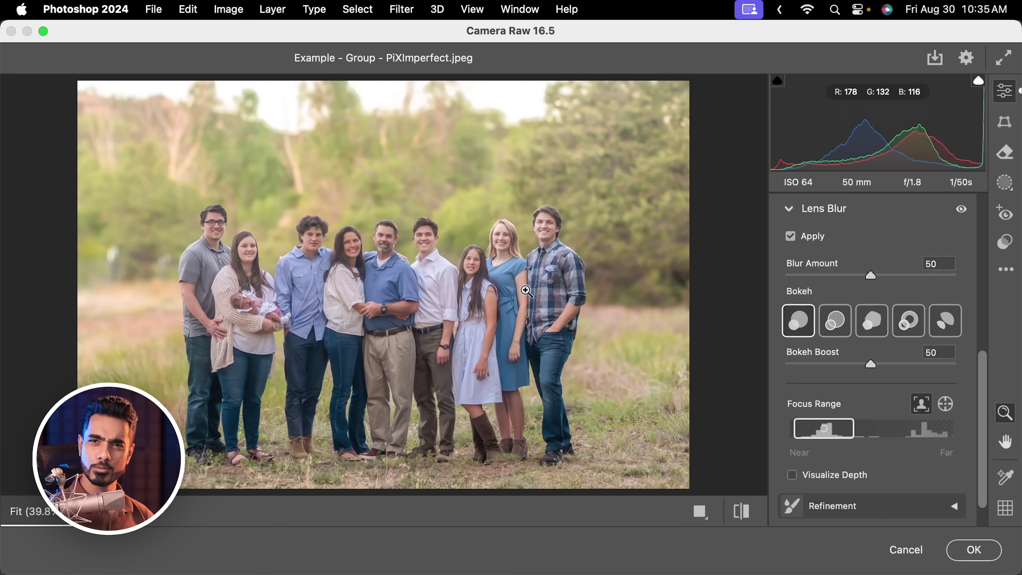
# Step: Set Calibration Blue Primary Hue -14, Saturation +8 and Green Primary Hue -6, Saturation +8
pyautogui.click(787, 210)
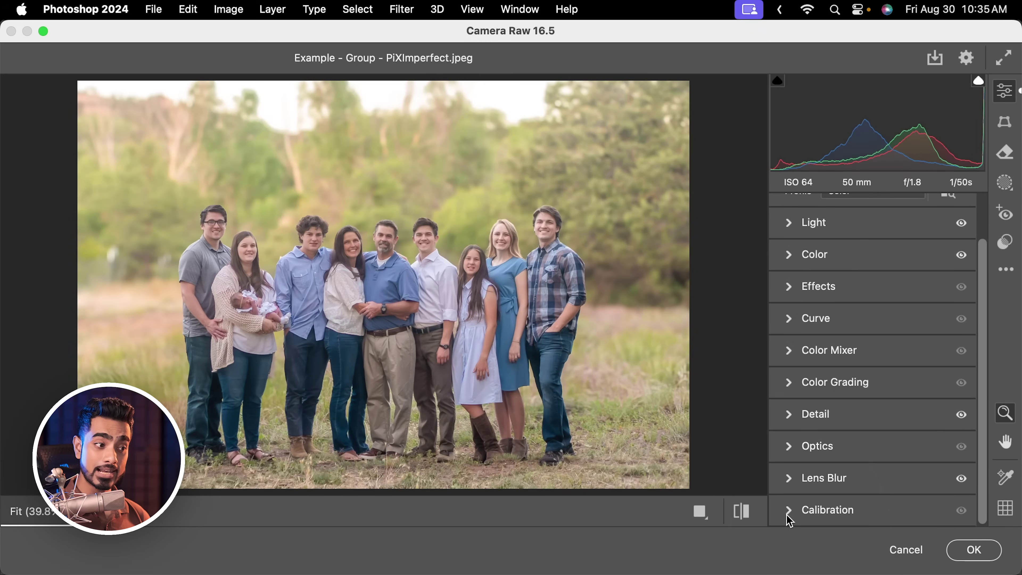
pyautogui.click(788, 510)
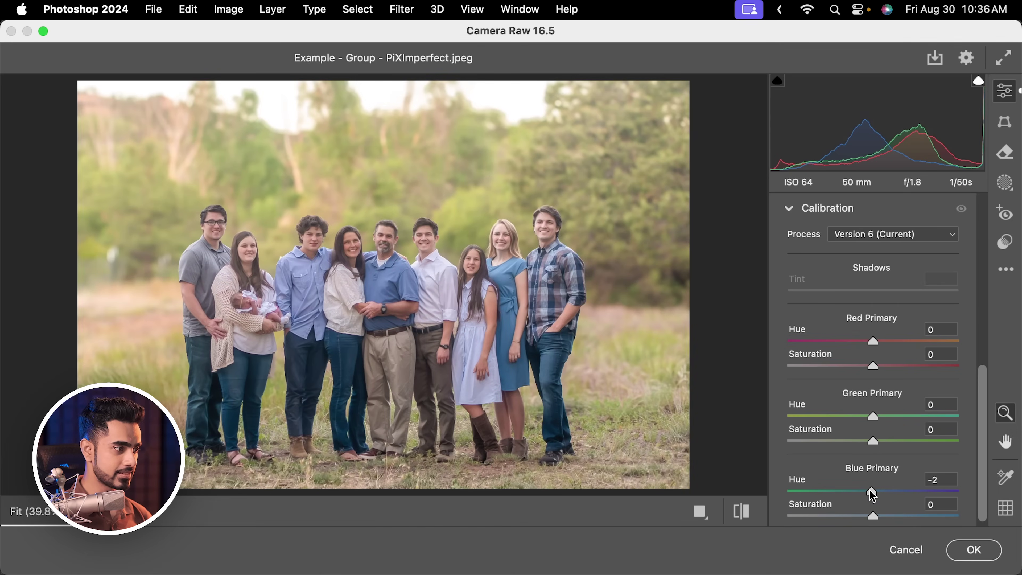
pyautogui.moveTo(871, 494); pyautogui.dragTo(864, 495)
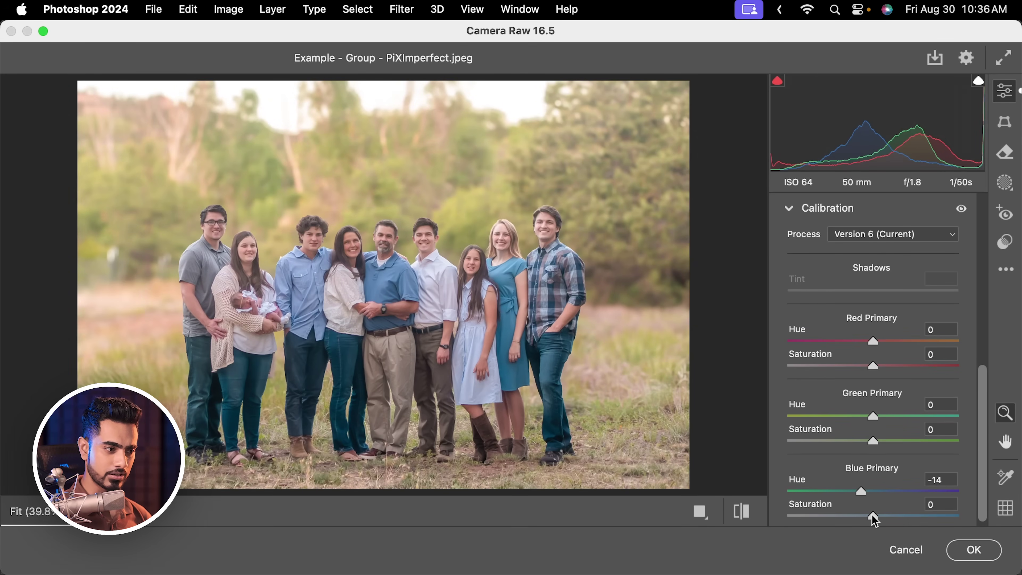
pyautogui.moveTo(871, 514); pyautogui.dragTo(879, 515)
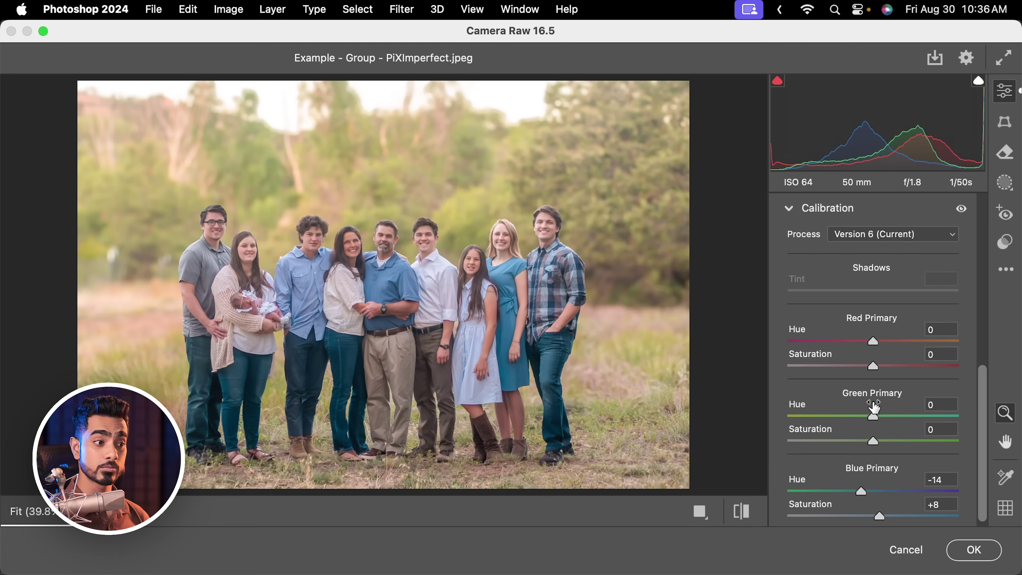
pyautogui.moveTo(872, 416)
pyautogui.mouseDown()
pyautogui.moveTo(835, 417)
pyautogui.moveTo(868, 420)
pyautogui.mouseUp()
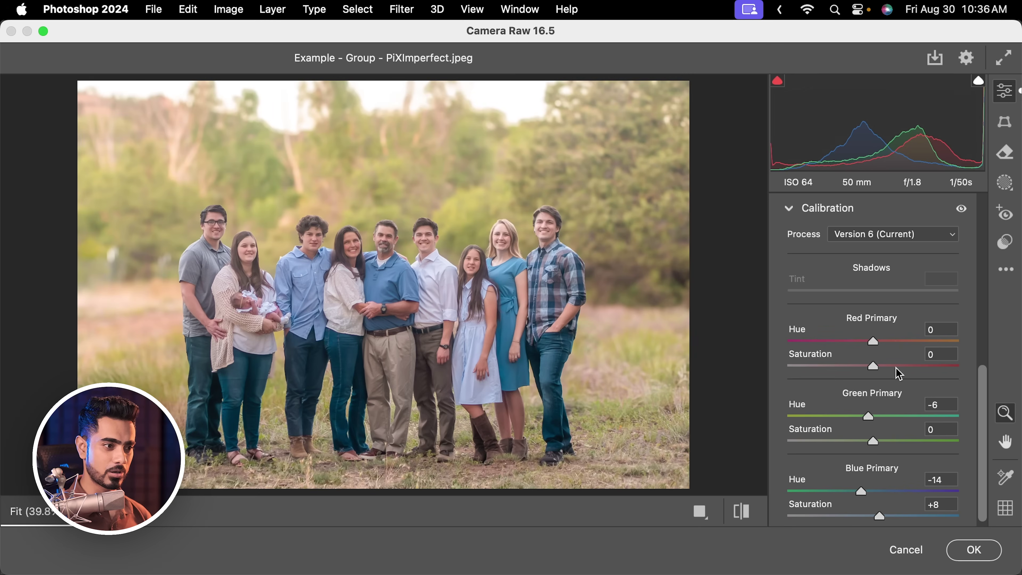
pyautogui.moveTo(871, 443); pyautogui.dragTo(880, 442)
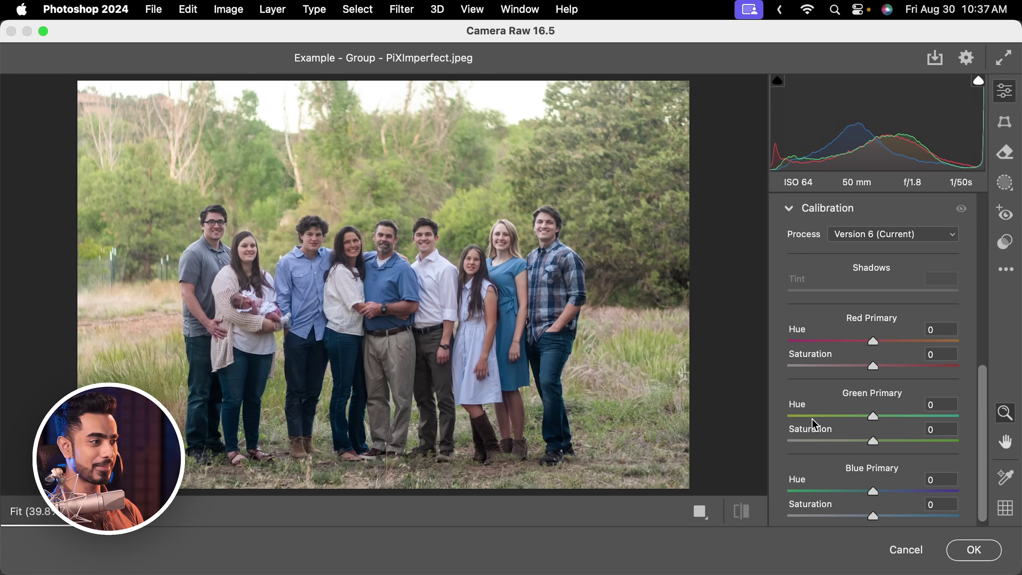
pyautogui.press('super+z')
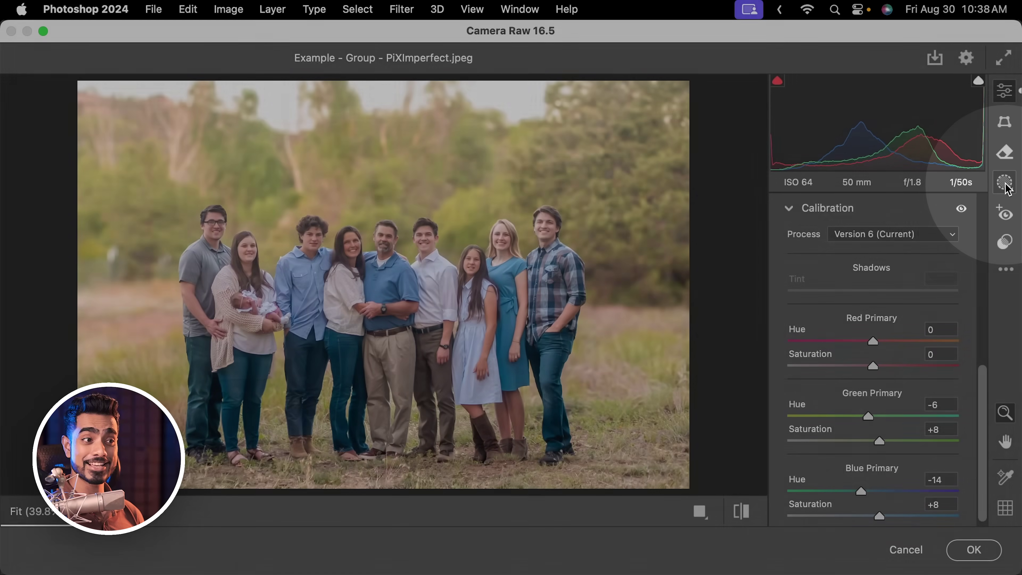
# Step: Create Mask 1 with the Subject option so it covers all the people in the family
pyautogui.click(1005, 189)
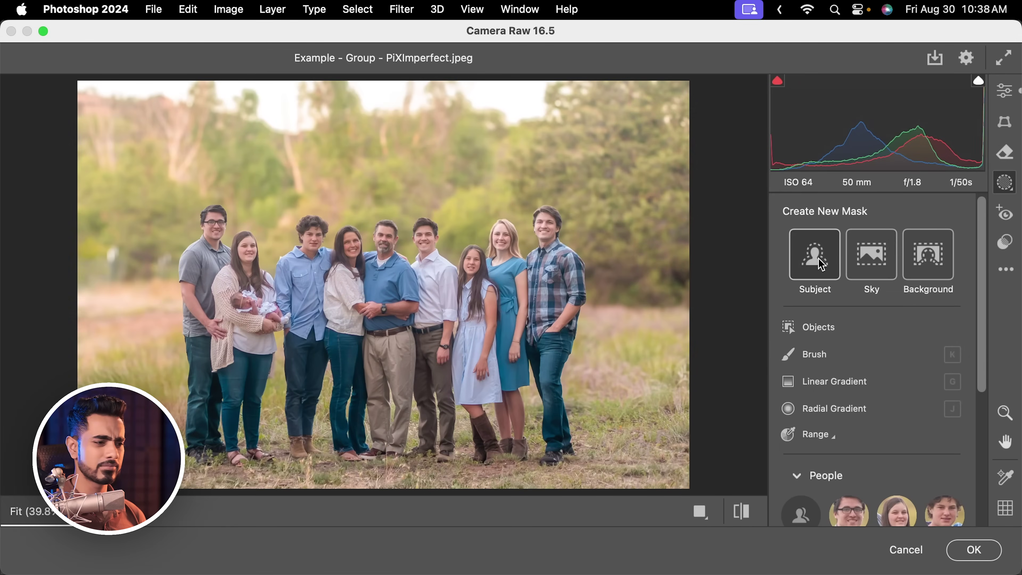
pyautogui.click(817, 276)
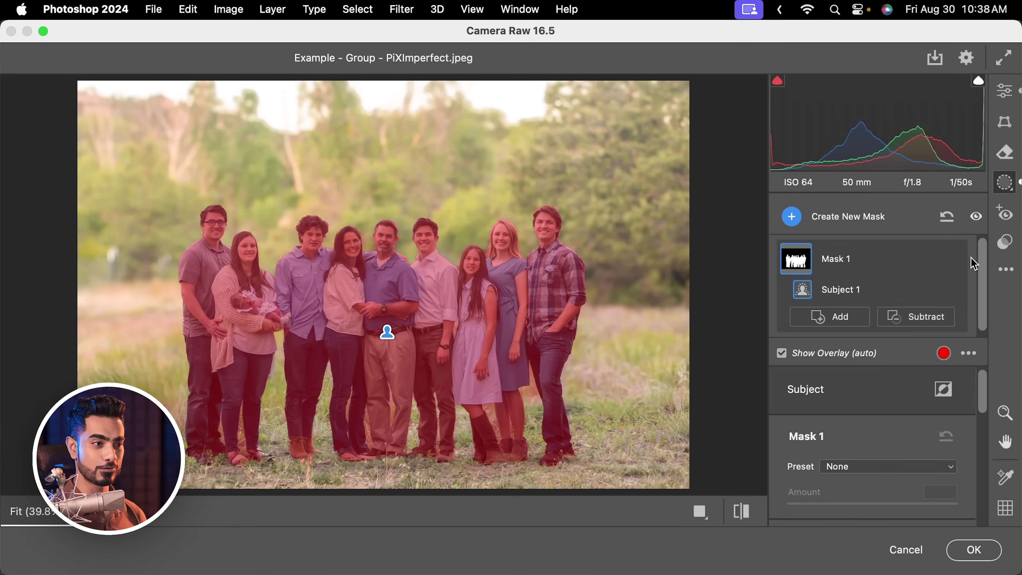
pyautogui.click(949, 218)
pyautogui.scroll(-5, 845, 322)
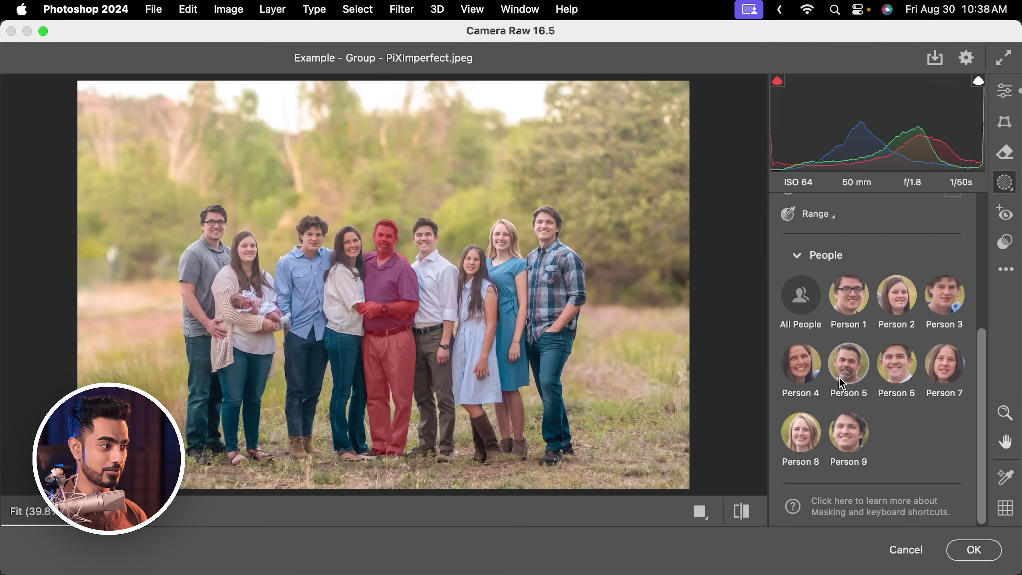
pyautogui.moveTo(984, 426); pyautogui.dragTo(985, 270)
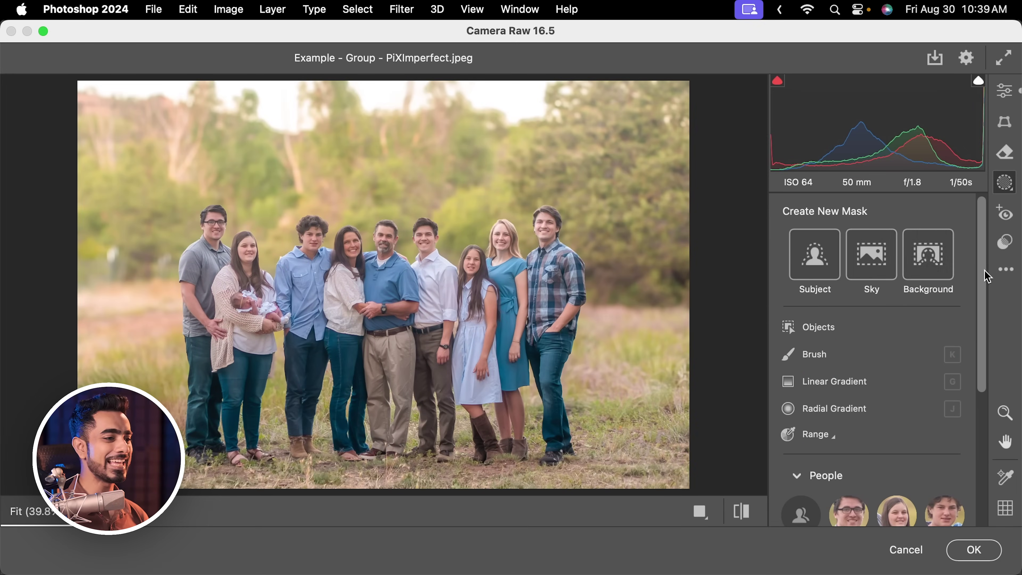
pyautogui.click(806, 261)
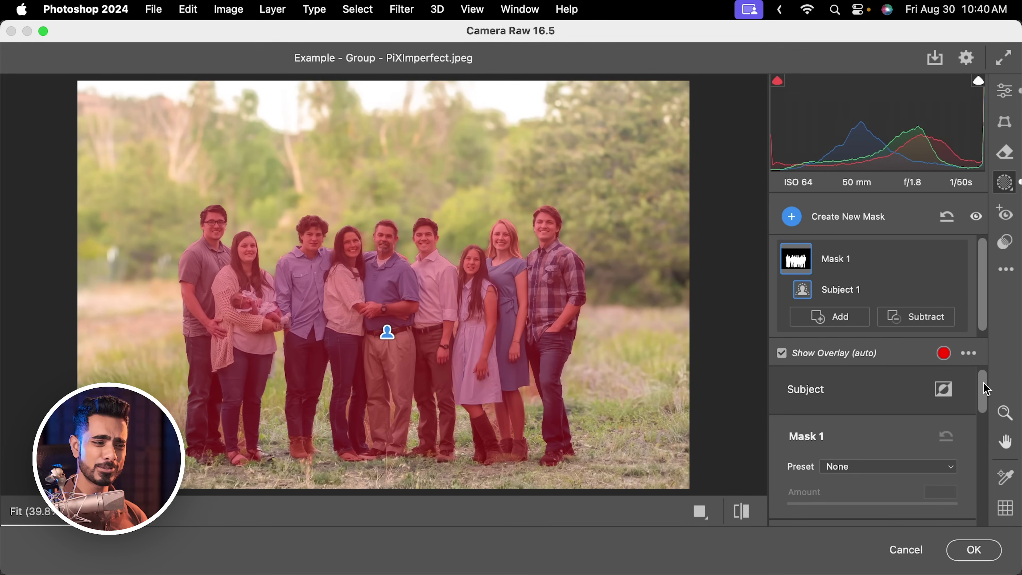
pyautogui.scroll(-2, 987, 394)
pyautogui.moveTo(988, 393); pyautogui.dragTo(983, 448)
# Step: Give Mask 1 Shadows +10, Whites +8, Blacks +2 and Highlights -36, then compare before and after
pyautogui.click(873, 472)
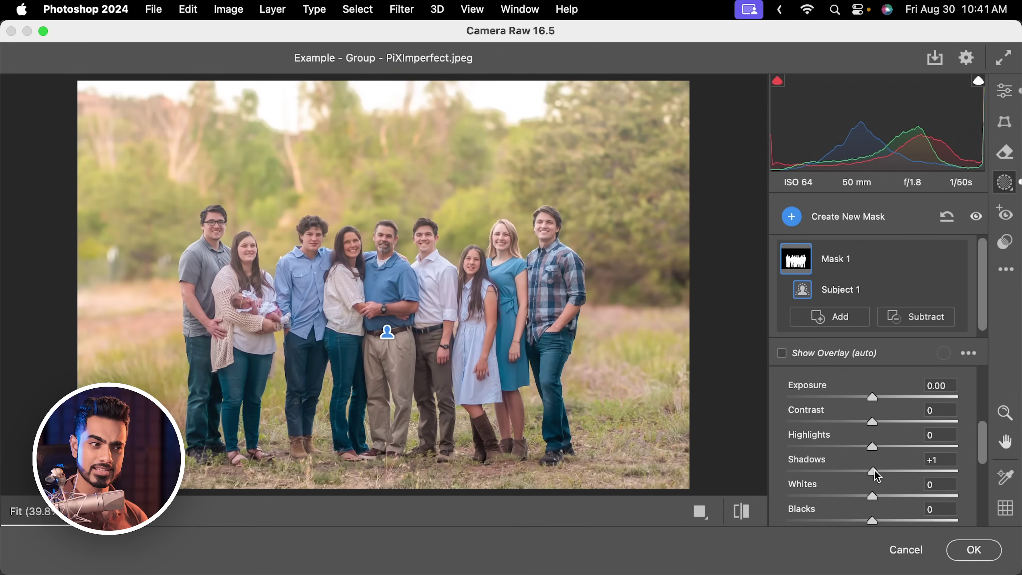
pyautogui.moveTo(874, 470); pyautogui.dragTo(883, 471)
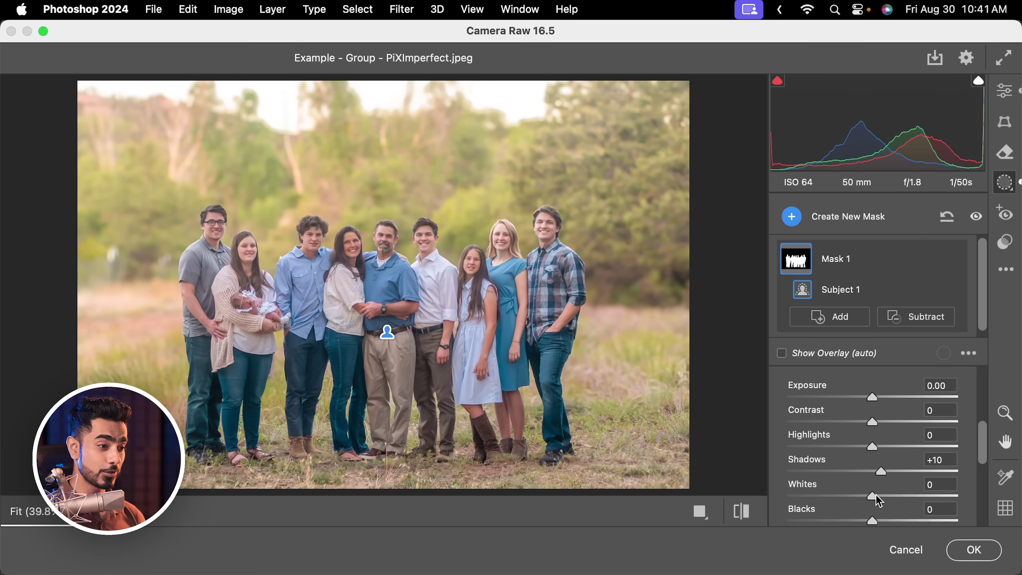
pyautogui.moveTo(872, 498); pyautogui.dragTo(879, 499)
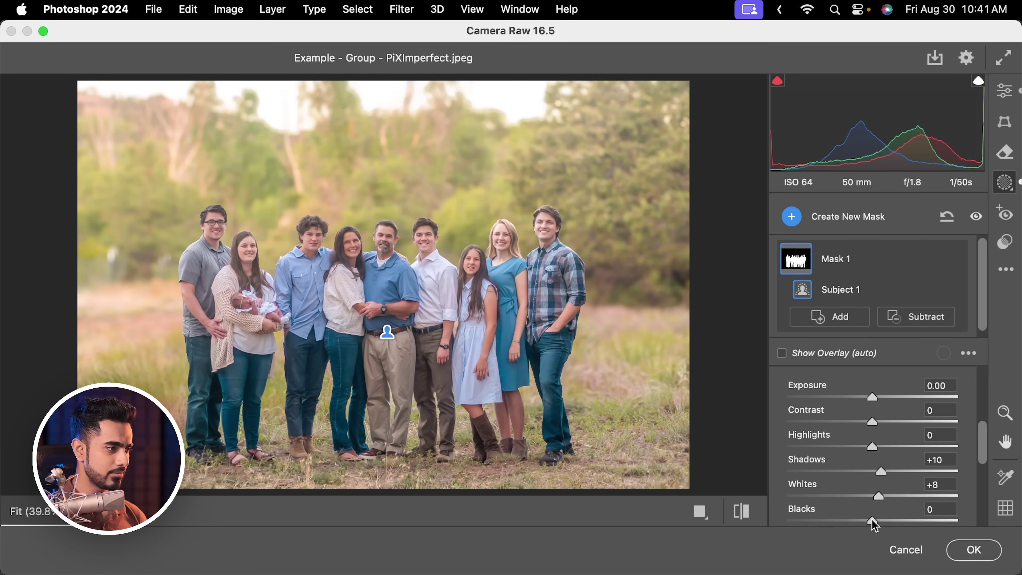
pyautogui.press('alt')
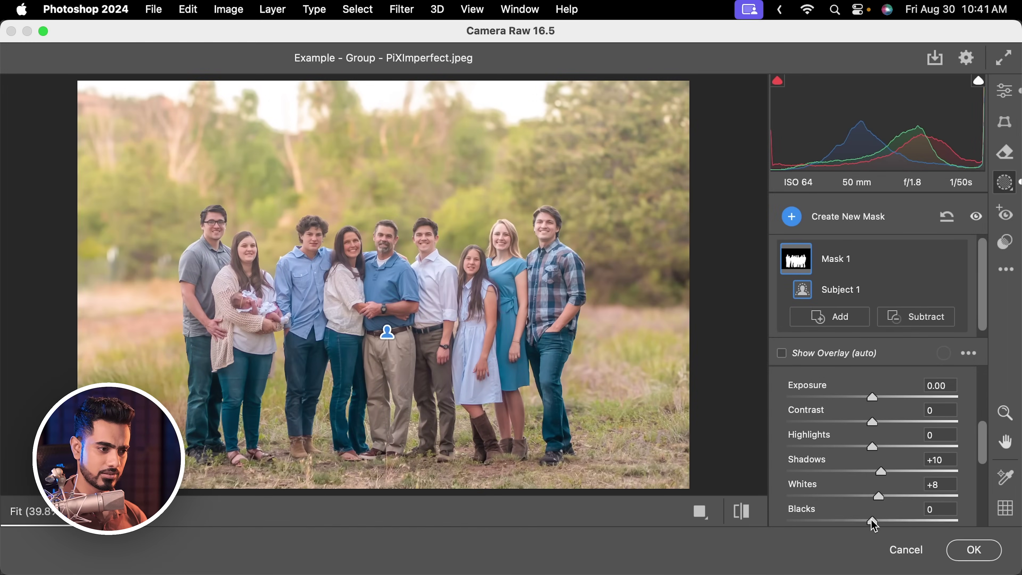
pyautogui.moveTo(873, 524); pyautogui.dragTo(875, 524)
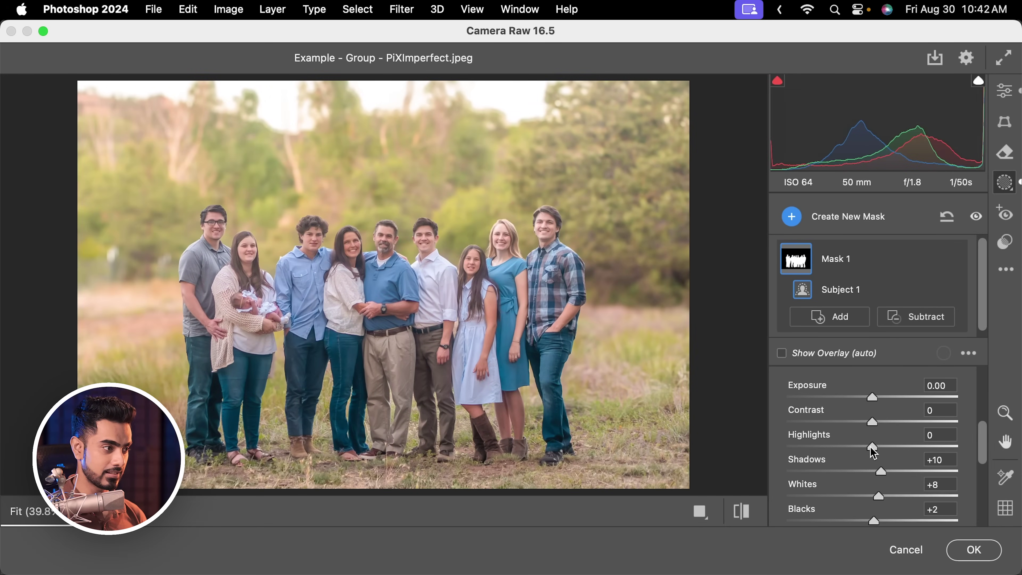
pyautogui.moveTo(874, 453); pyautogui.dragTo(841, 447)
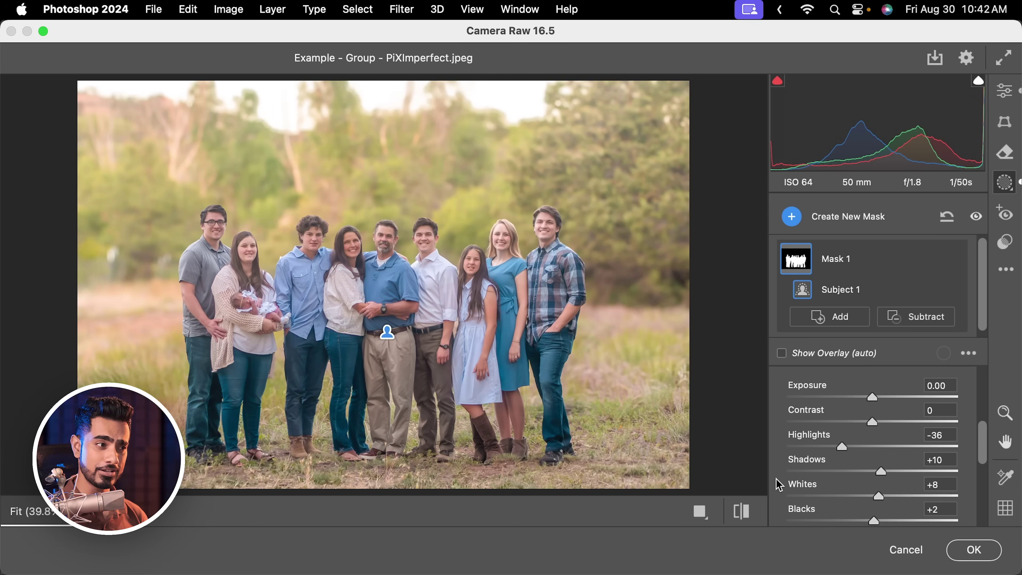
pyautogui.click(954, 260)
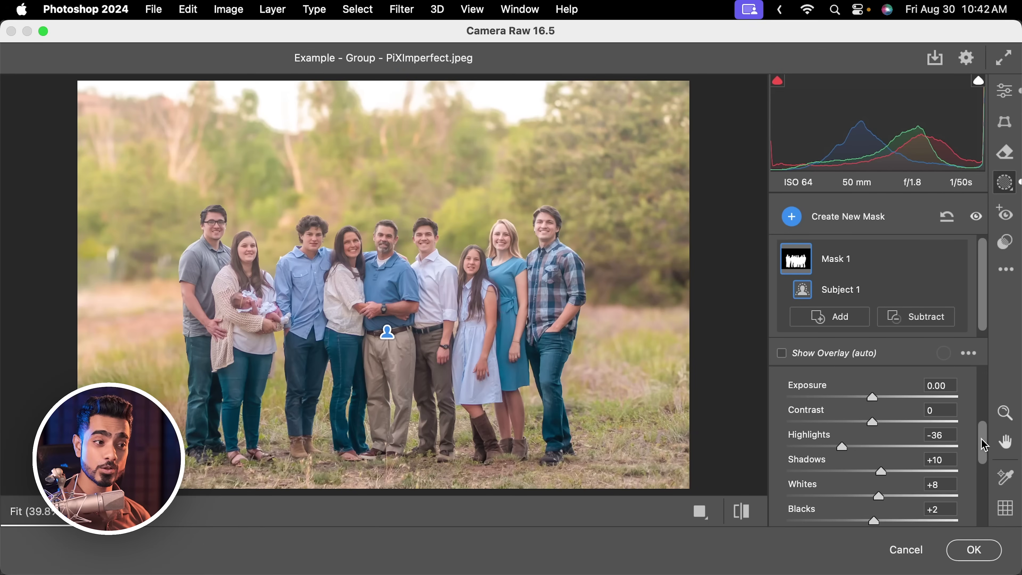
# Step: Warm Mask 1 to Temperature +6 and expand its Detail section for Sharpness +20
pyautogui.scroll(-5, 984, 445)
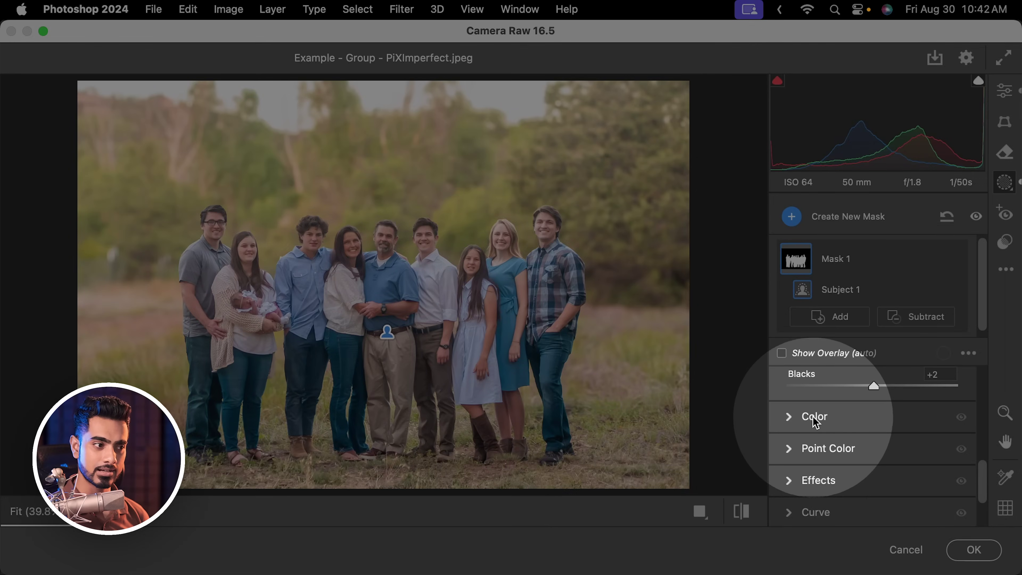
pyautogui.click(814, 418)
pyautogui.moveTo(873, 418)
pyautogui.mouseDown()
pyautogui.moveTo(890, 417)
pyautogui.moveTo(880, 417)
pyautogui.mouseUp()
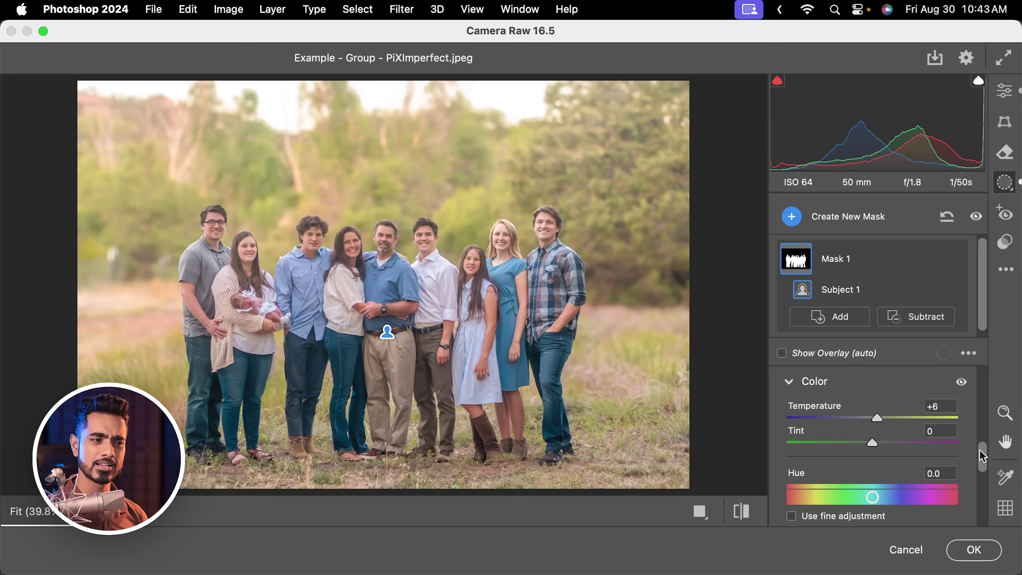
pyautogui.moveTo(981, 455); pyautogui.dragTo(974, 508)
pyautogui.click(801, 477)
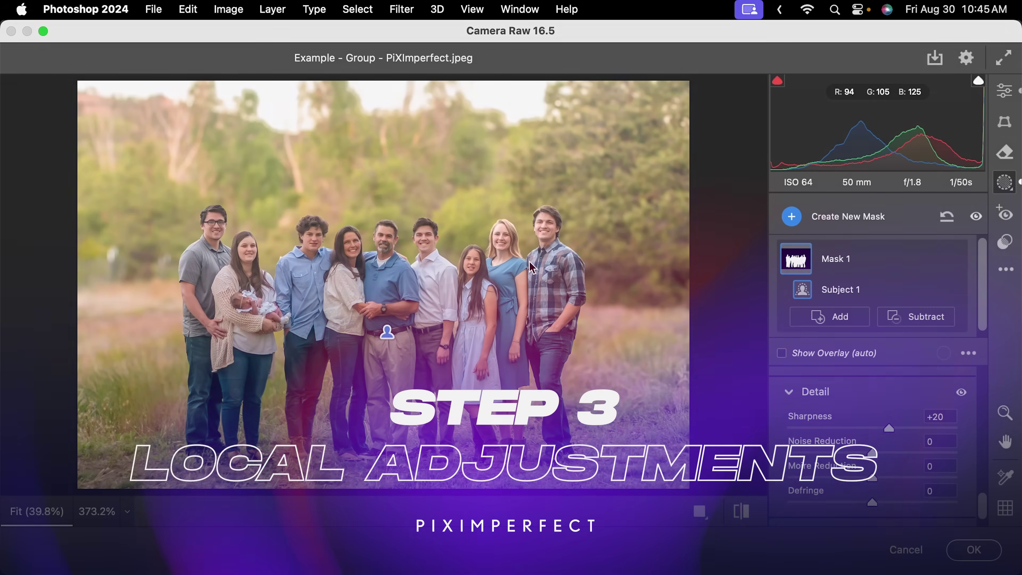
# Step: Create a second mask, Mask 2, selecting the family as the subject
pyautogui.press('alt')
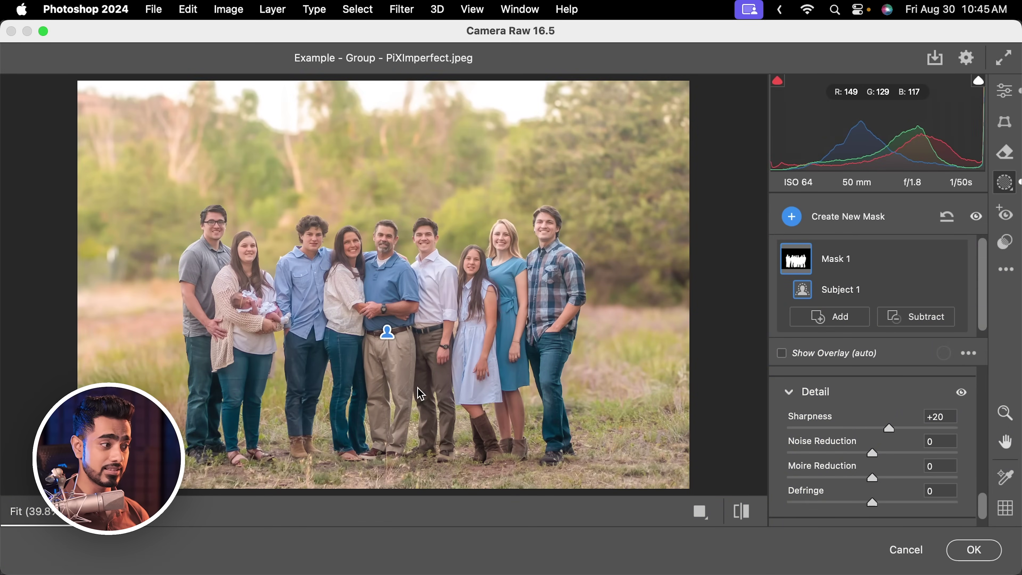
pyautogui.press('alt')
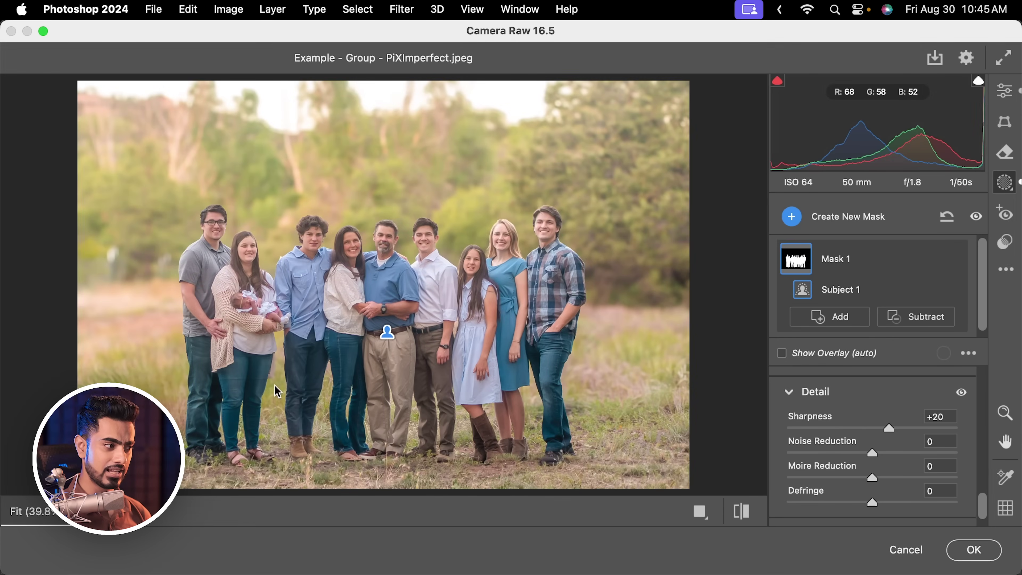
pyautogui.press('alt')
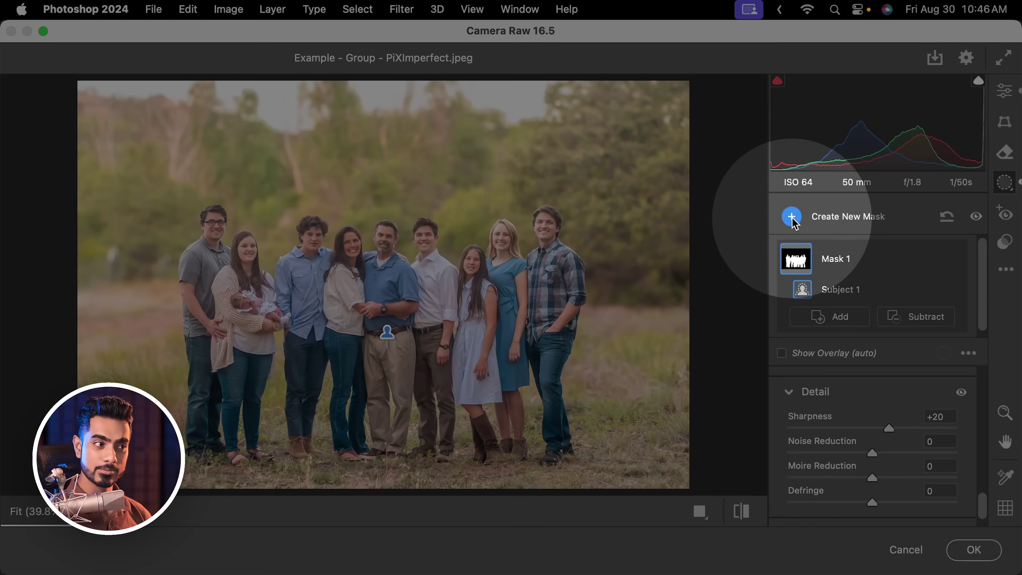
pyautogui.click(792, 217)
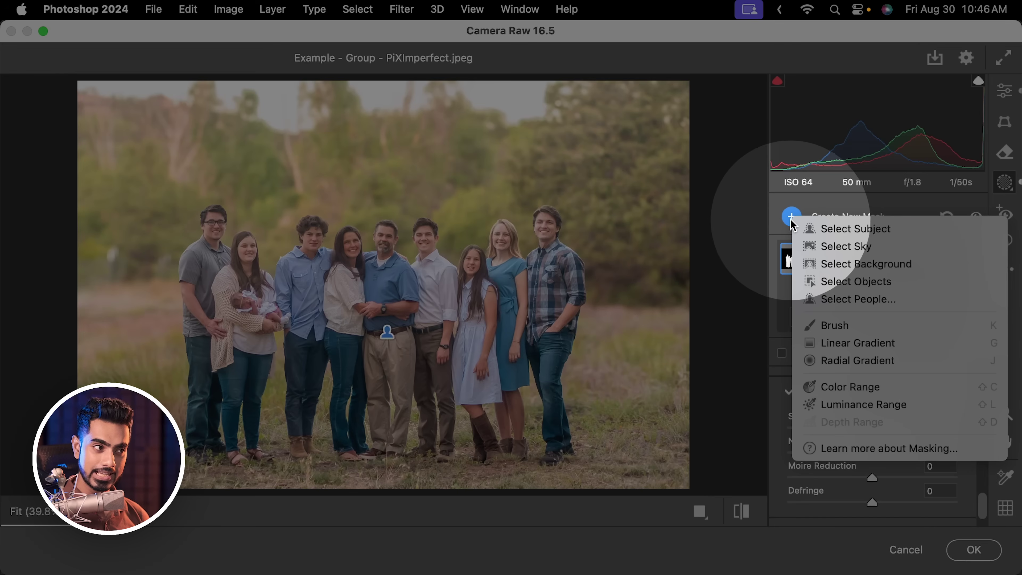
pyautogui.click(848, 233)
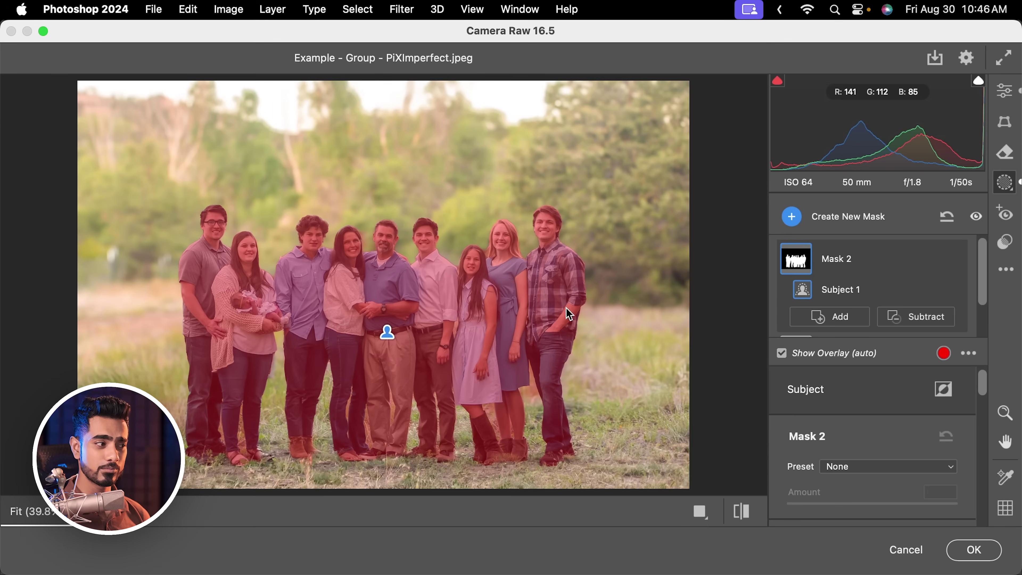
# Step: Subtract a linear gradient fading Mask 2 from the chest down, then lift Shadows to +38
pyautogui.press('alt')
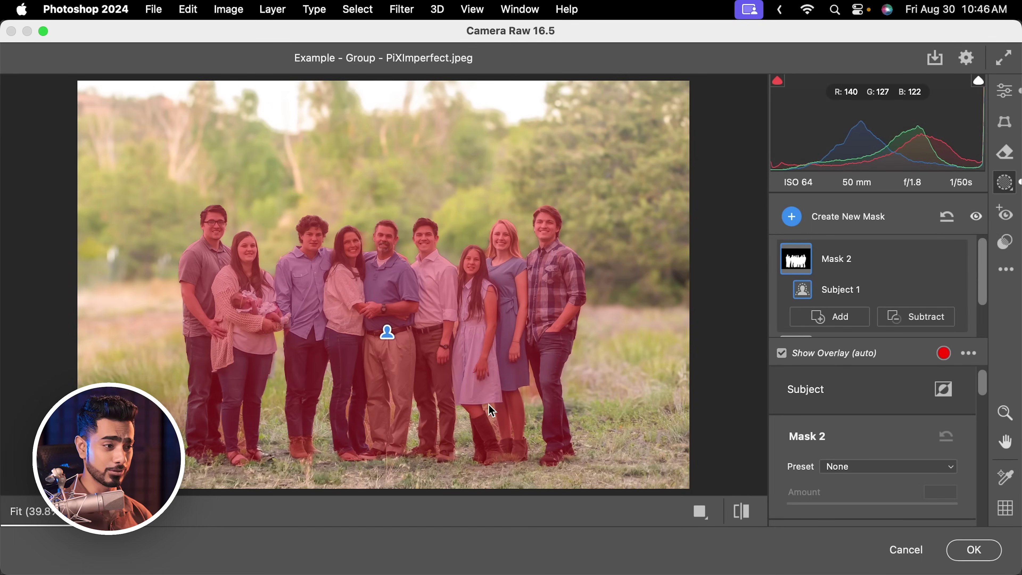
pyautogui.press('alt')
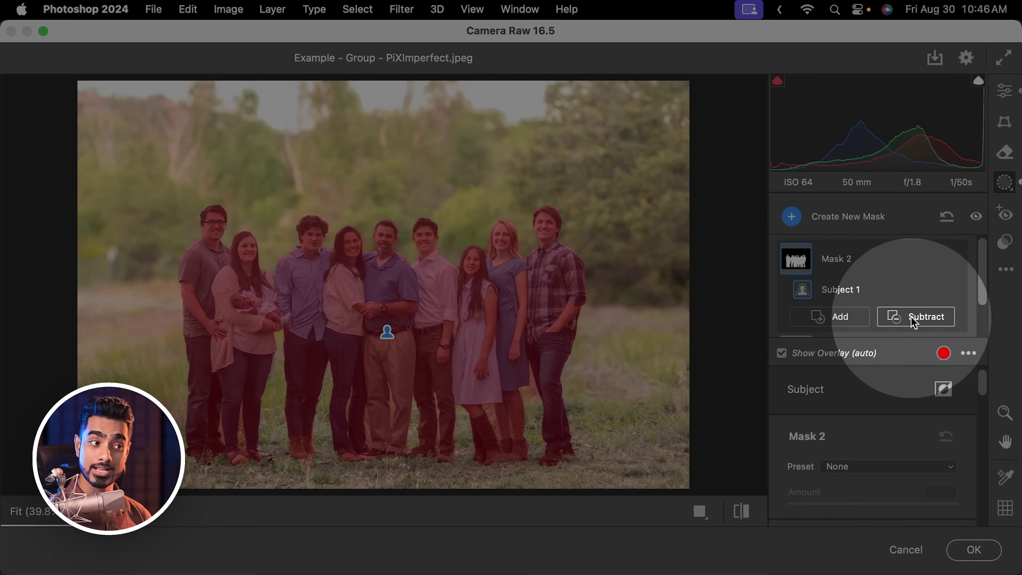
pyautogui.click(914, 322)
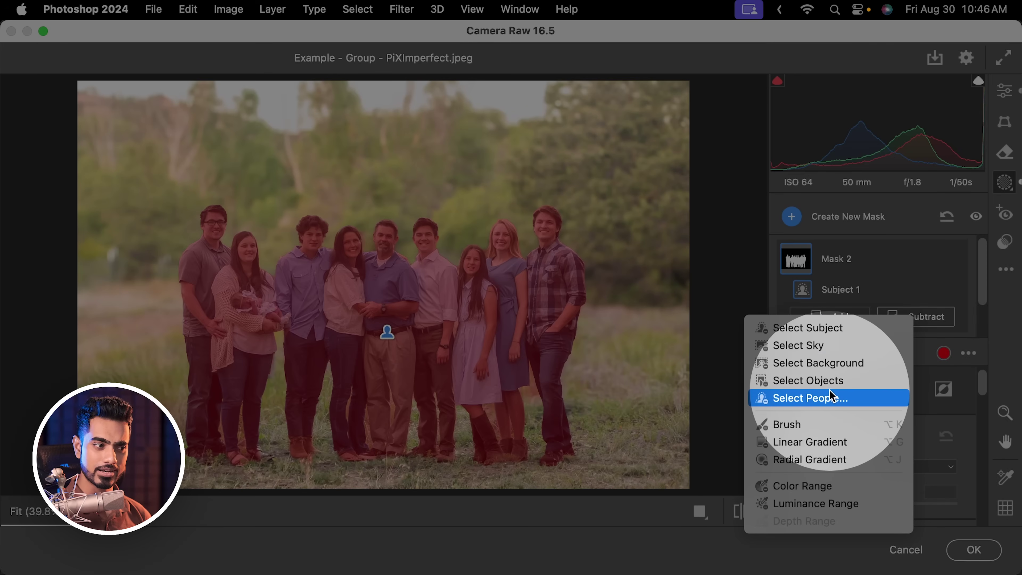
pyautogui.click(792, 443)
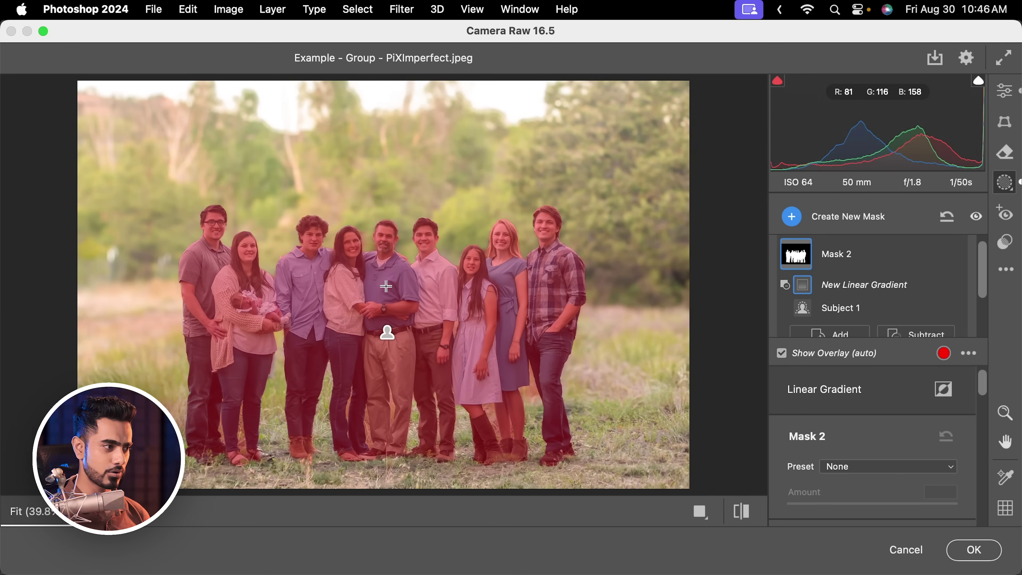
pyautogui.moveTo(387, 285); pyautogui.dragTo(387, 402)
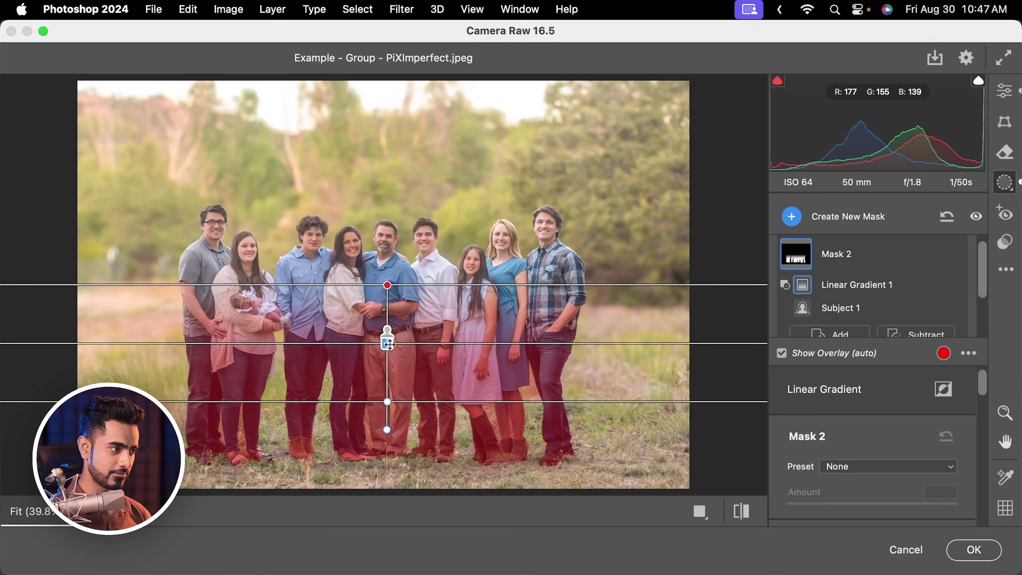
pyautogui.moveTo(388, 344); pyautogui.dragTo(388, 357)
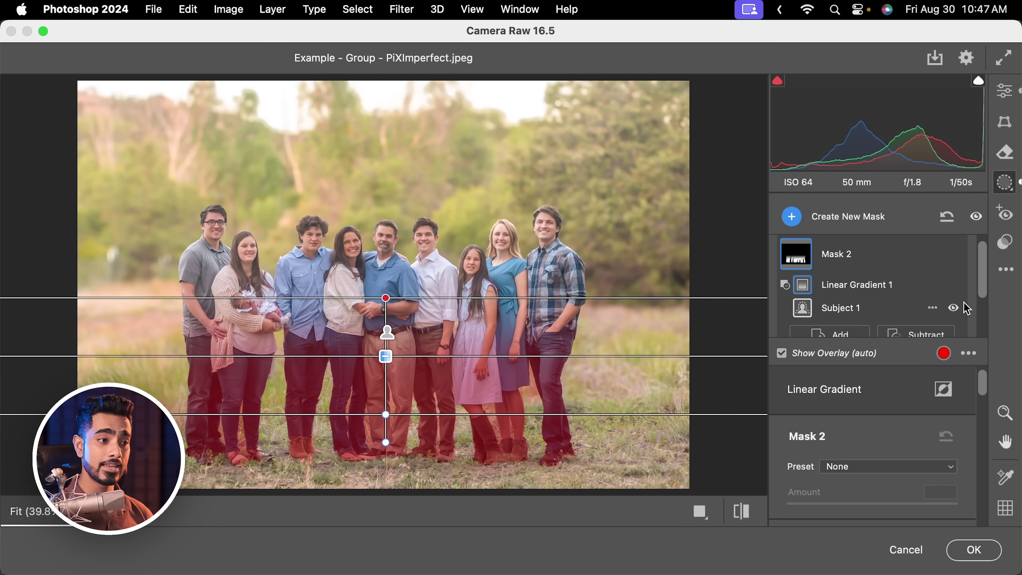
pyautogui.moveTo(982, 393); pyautogui.dragTo(981, 421)
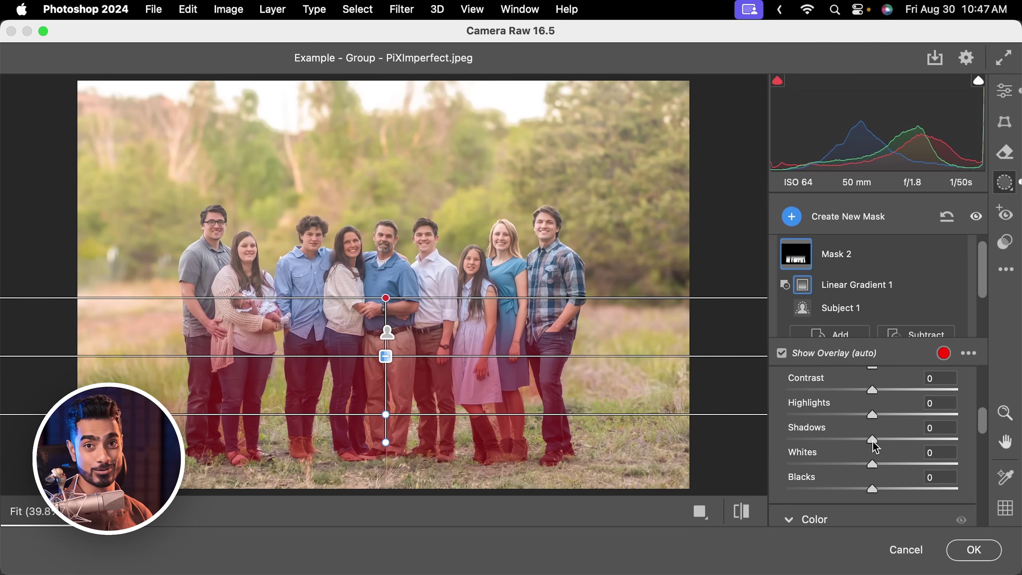
pyautogui.moveTo(873, 438); pyautogui.dragTo(905, 440)
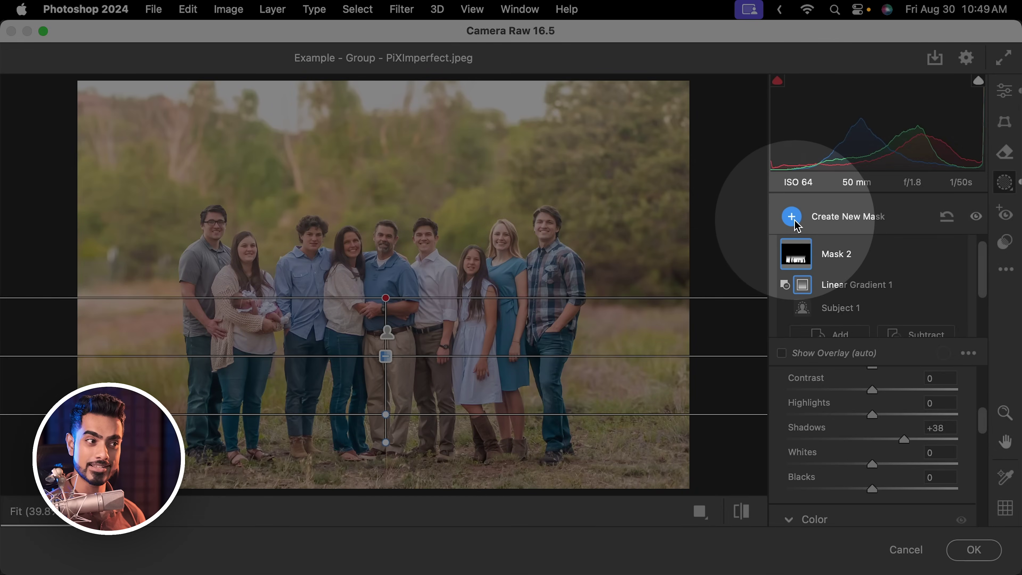
# Step: Add a radial gradient mask over the upper-left background and reshape its lower edge
pyautogui.click(794, 220)
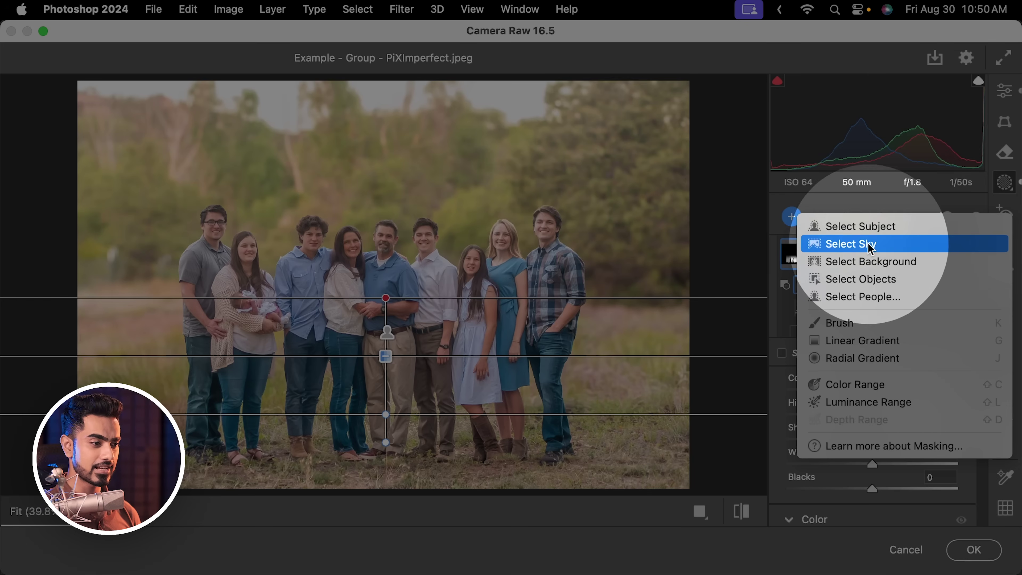
pyautogui.click(861, 358)
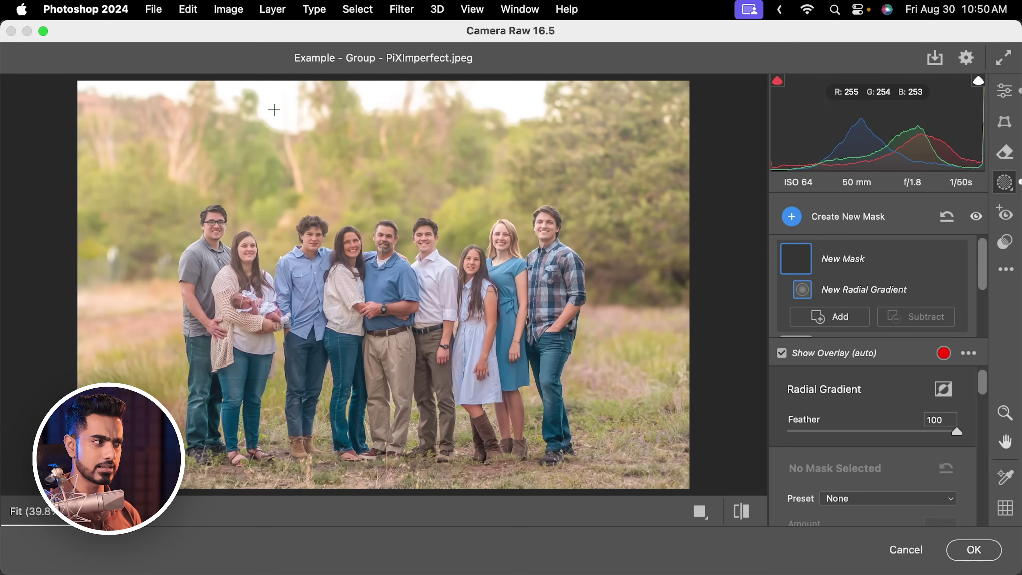
pyautogui.moveTo(285, 112); pyautogui.dragTo(509, 334)
pyautogui.moveTo(312, 336); pyautogui.dragTo(442, 314)
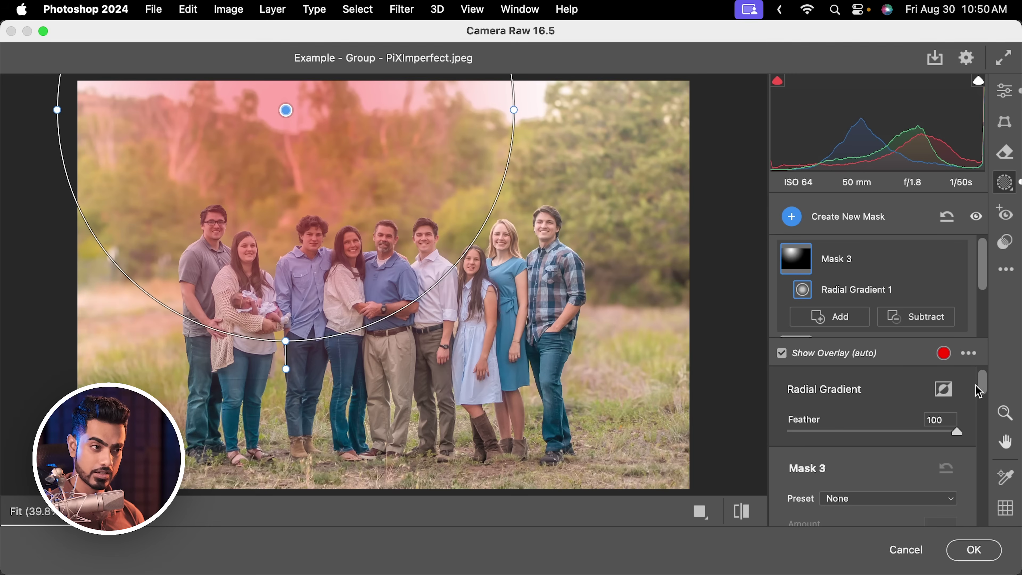
# Step: Set the radial mask to Exposure +1.00, Contrast -44, Highlights -100 and Blacks -18
pyautogui.moveTo(978, 391); pyautogui.dragTo(982, 421)
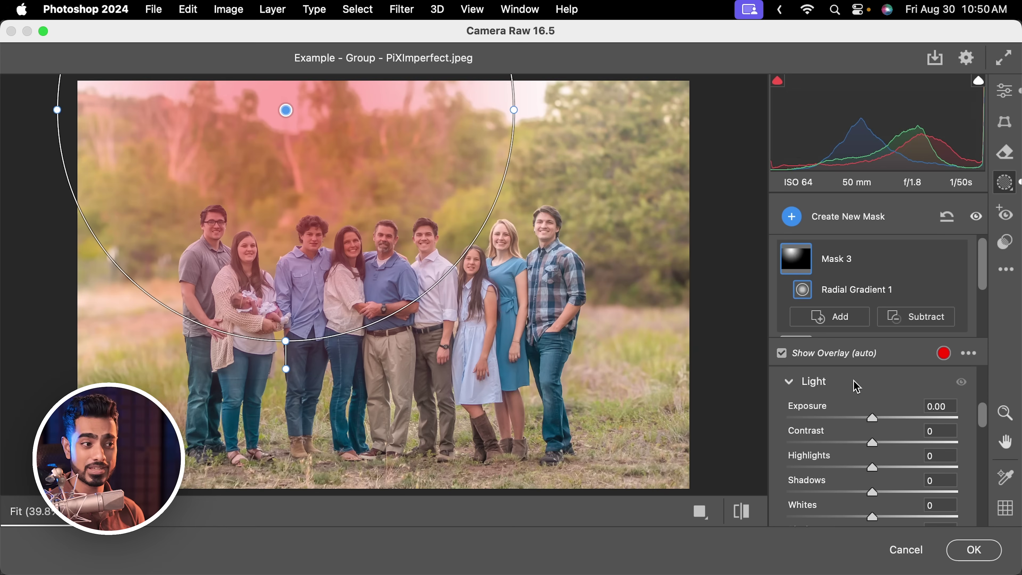
pyautogui.moveTo(873, 417); pyautogui.dragTo(892, 419)
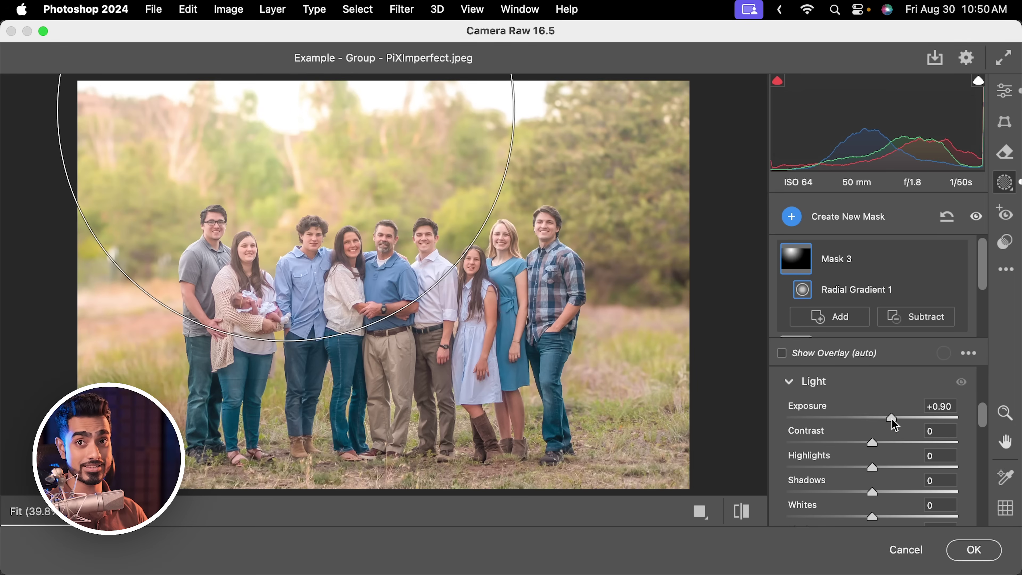
pyautogui.moveTo(892, 419); pyautogui.dragTo(894, 419)
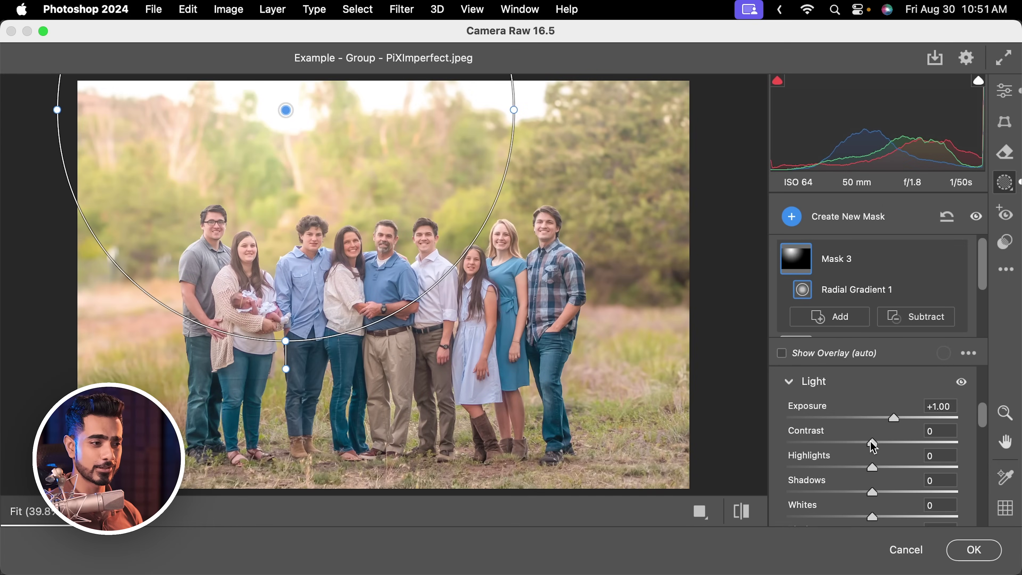
pyautogui.moveTo(872, 442); pyautogui.dragTo(766, 468)
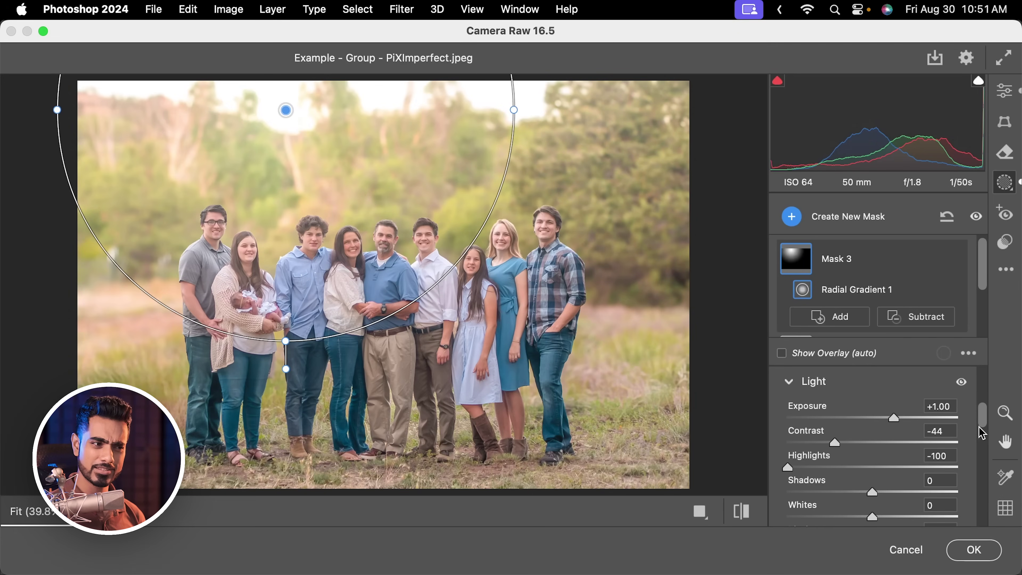
pyautogui.moveTo(984, 421); pyautogui.dragTo(983, 431)
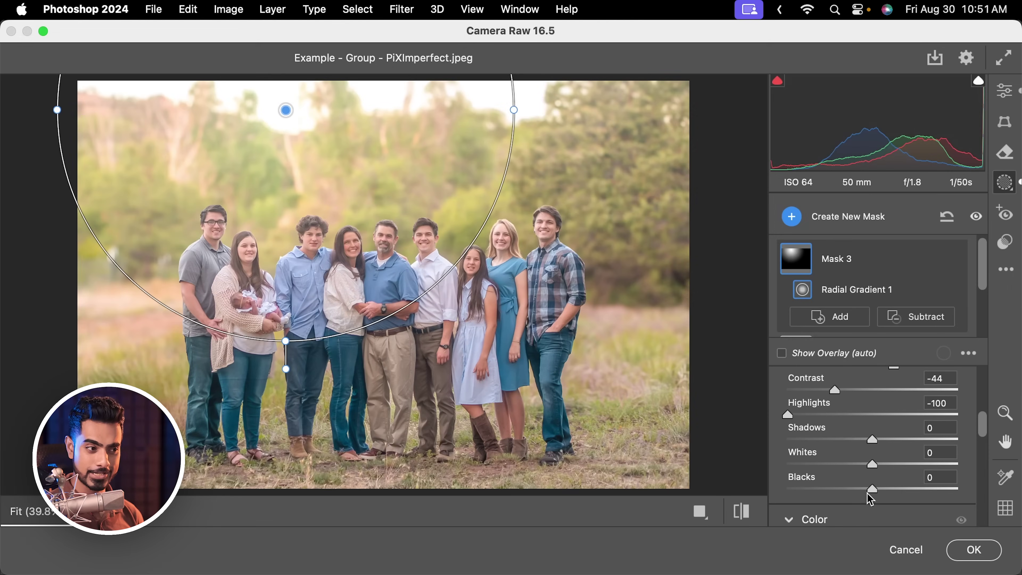
pyautogui.moveTo(873, 490); pyautogui.dragTo(861, 491)
pyautogui.press('alt')
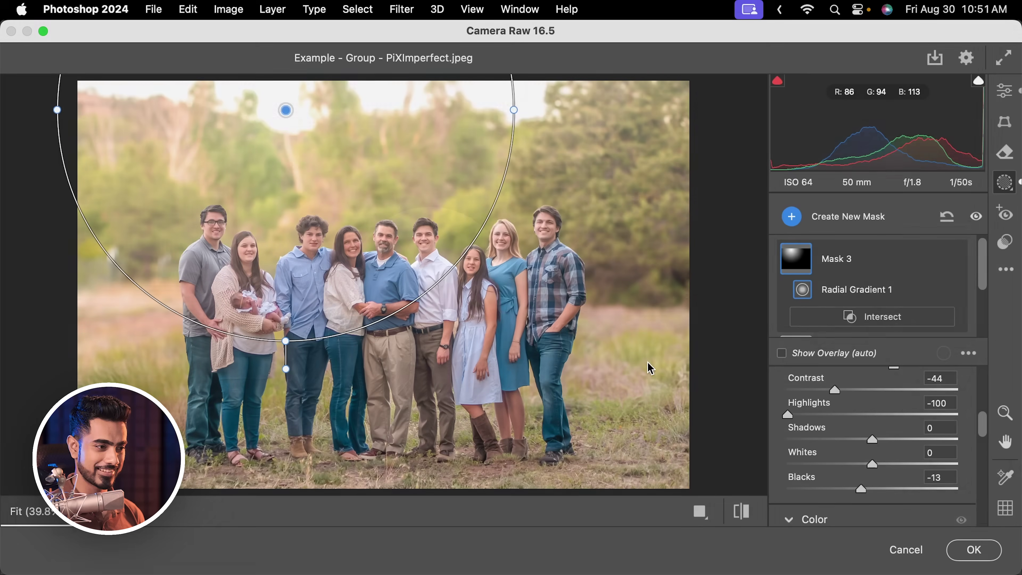
pyautogui.moveTo(861, 489); pyautogui.dragTo(855, 488)
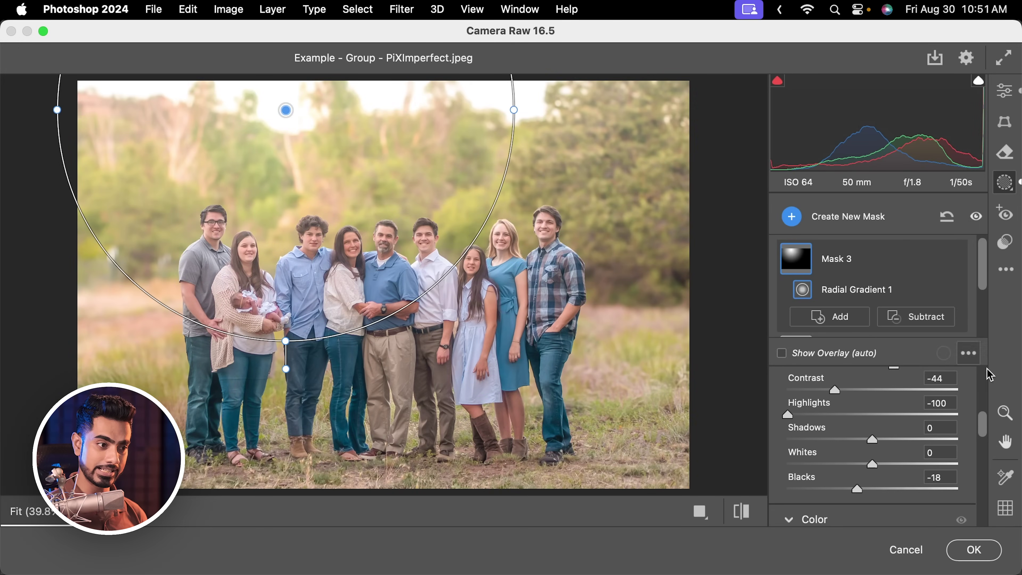
pyautogui.moveTo(984, 427); pyautogui.dragTo(935, 441)
pyautogui.moveTo(878, 454); pyautogui.dragTo(877, 449)
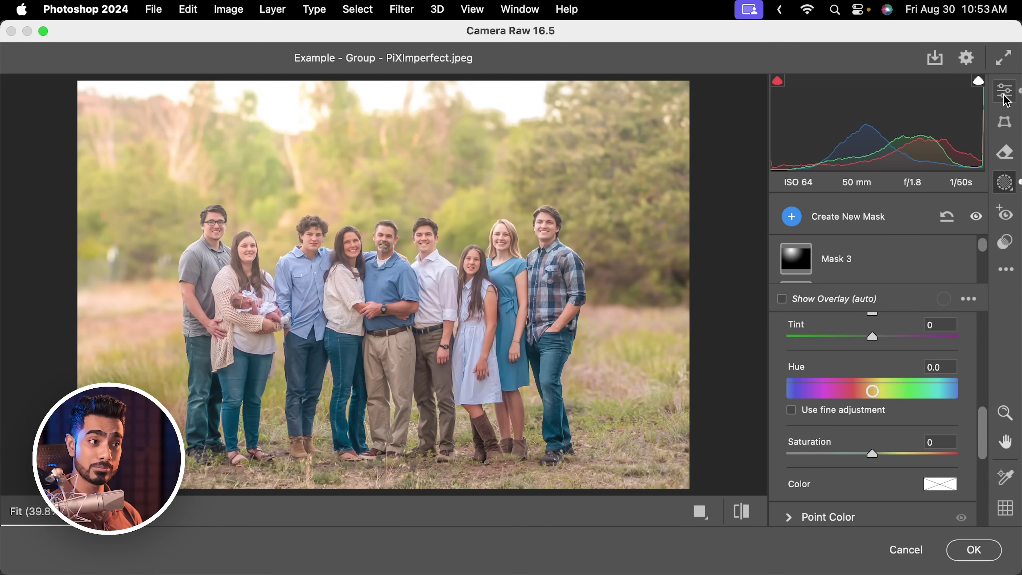
pyautogui.click(1008, 100)
pyautogui.click(793, 211)
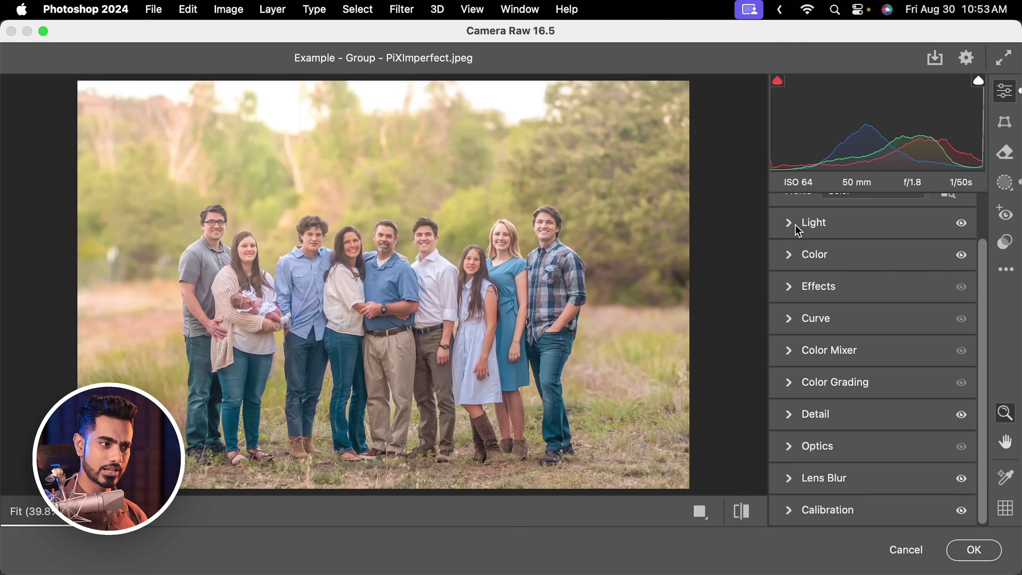
pyautogui.click(792, 321)
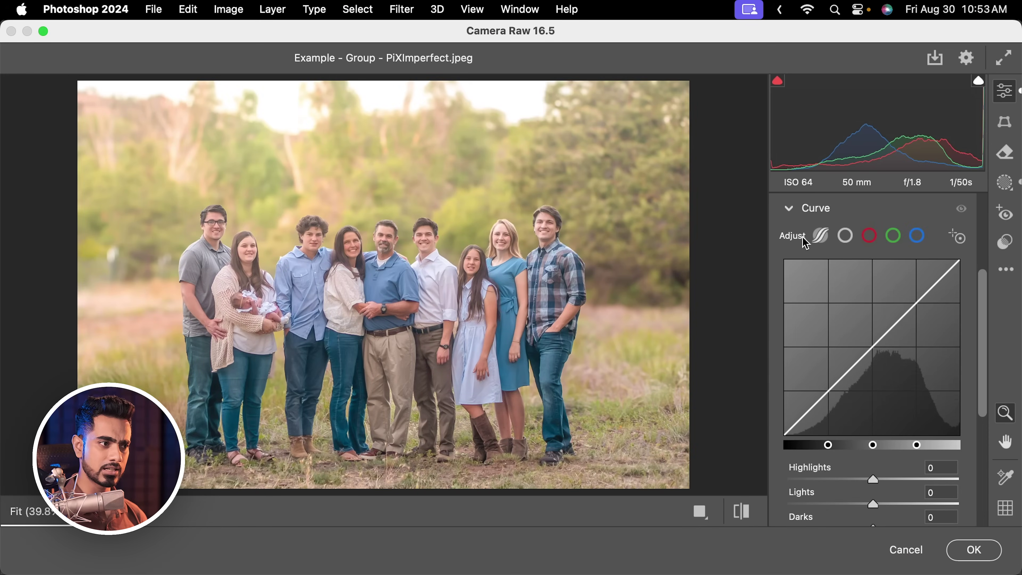
pyautogui.click(795, 223)
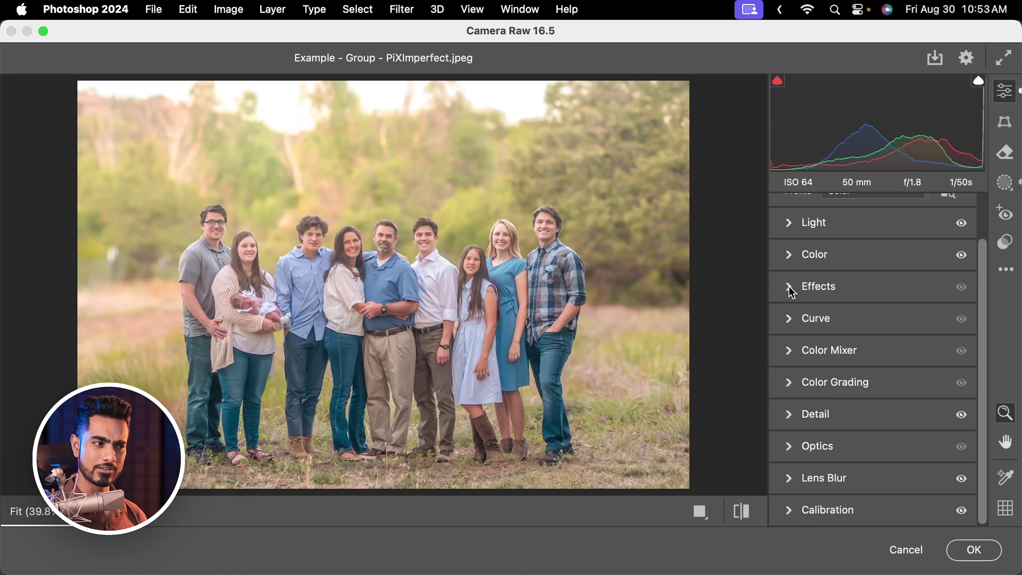
pyautogui.click(790, 287)
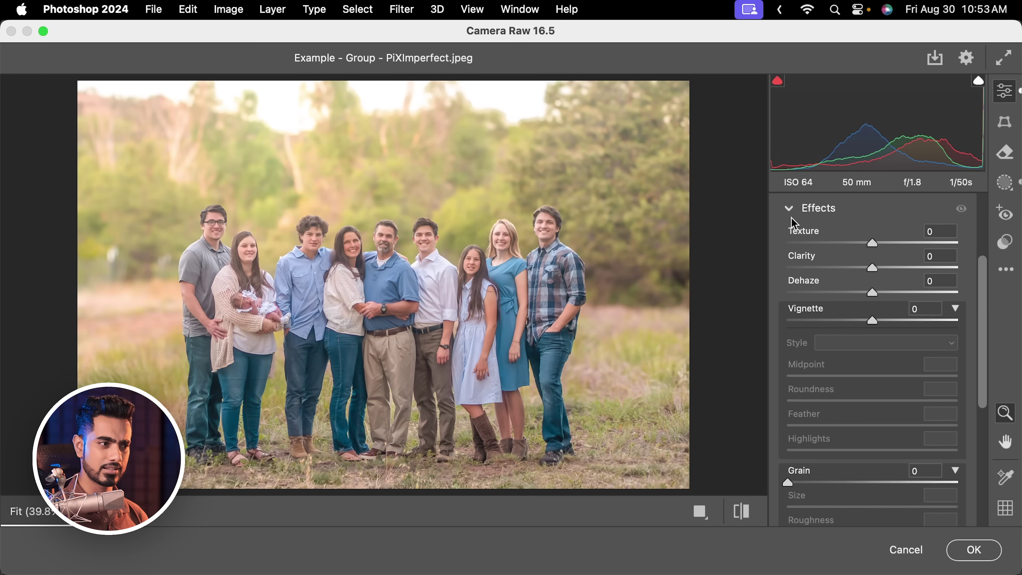
pyautogui.click(787, 209)
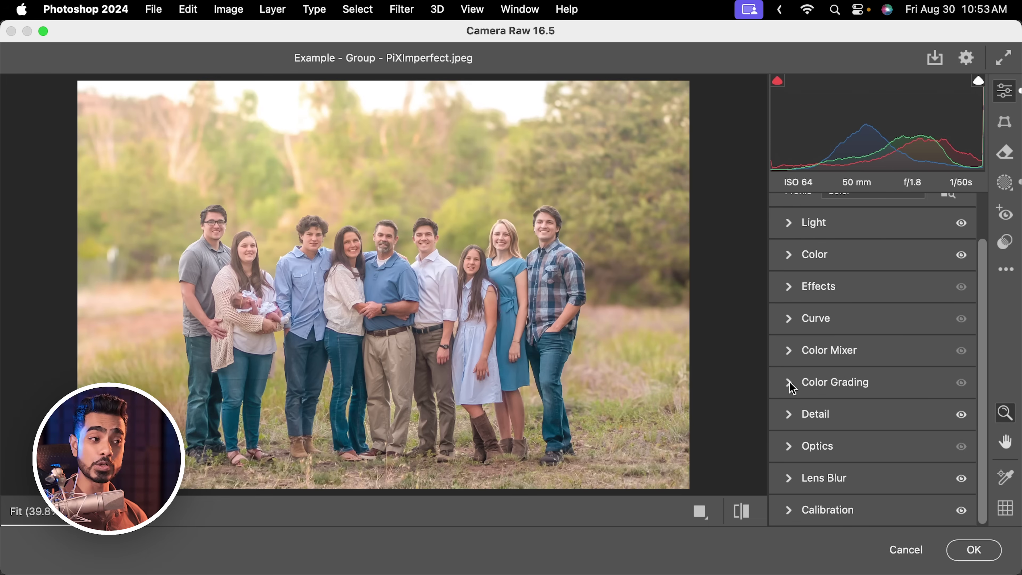
pyautogui.click(789, 384)
pyautogui.click(792, 207)
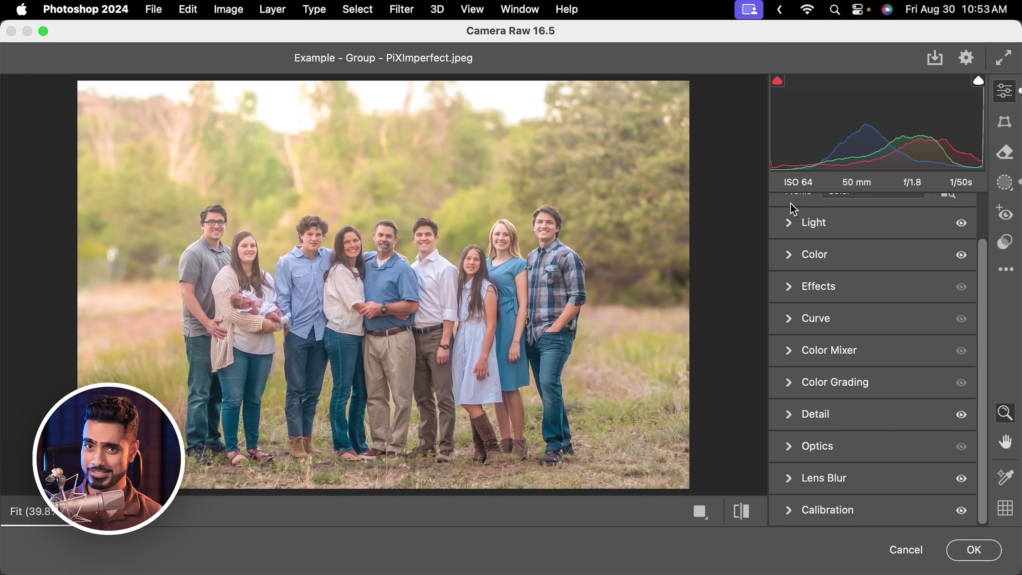
pyautogui.click(1003, 183)
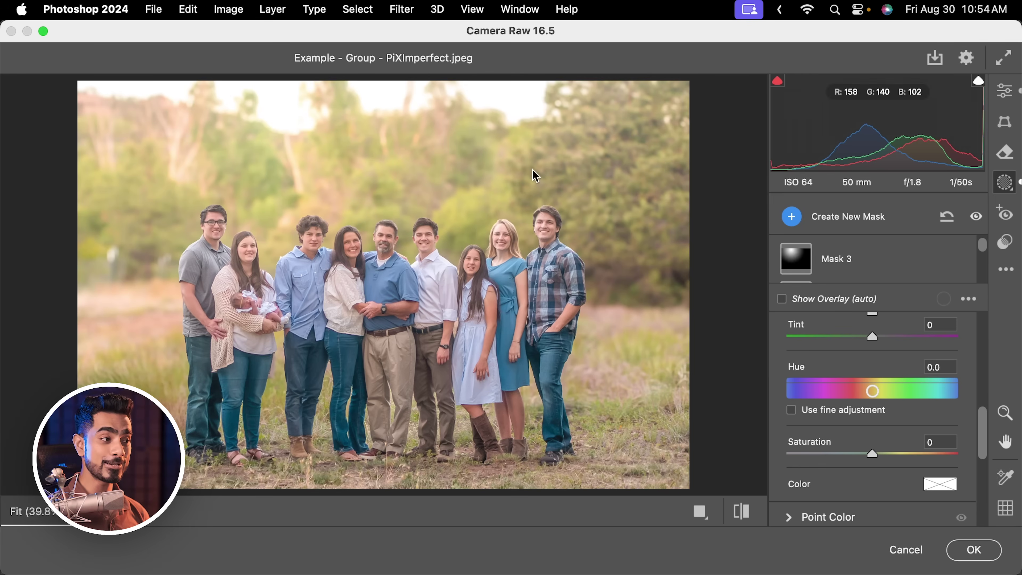
# Step: Apply the Portraits: Medium Skin preset PM02 at amount 100 and compare before and after
pyautogui.click(981, 222)
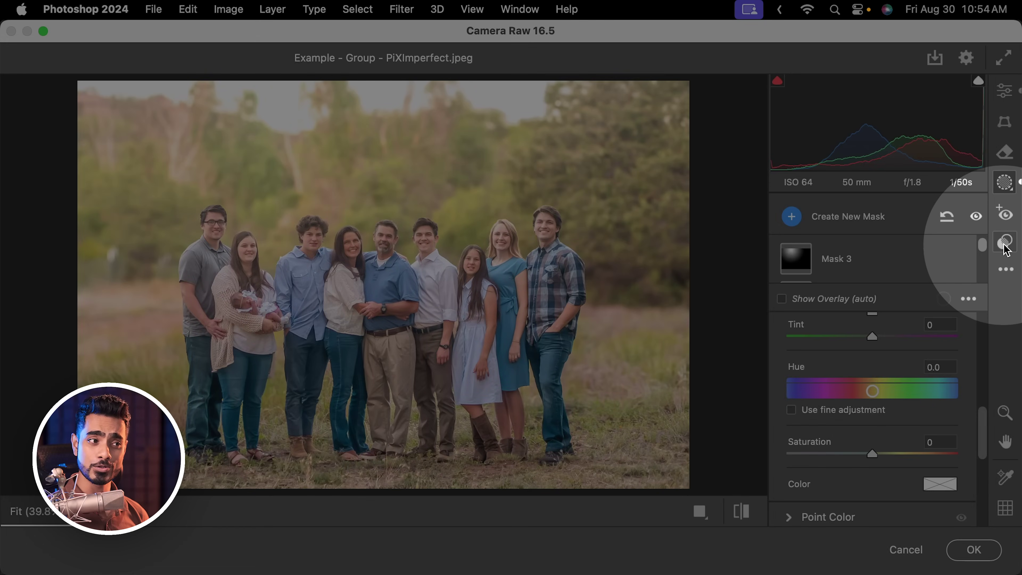
pyautogui.click(1006, 249)
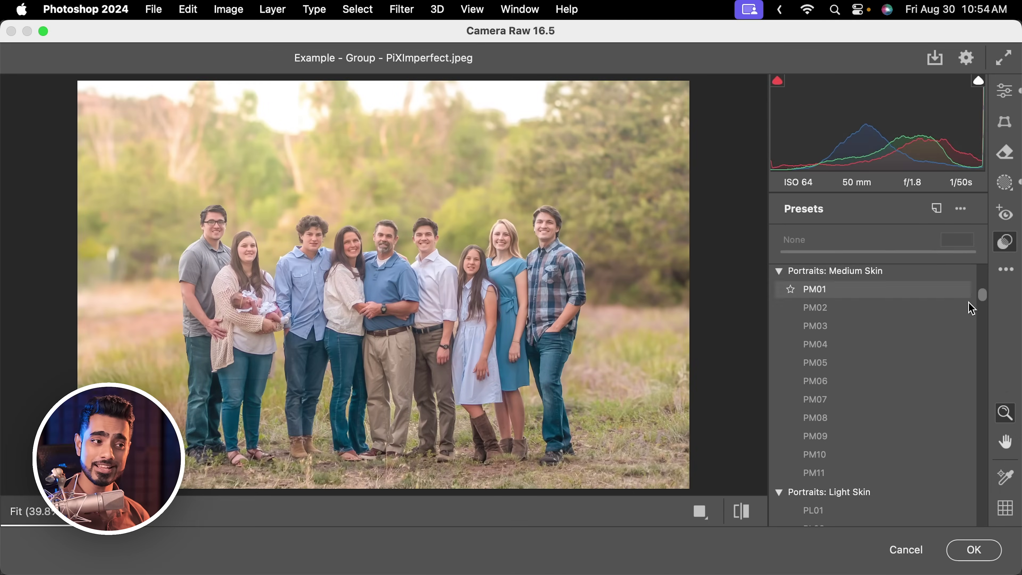
pyautogui.moveTo(982, 298); pyautogui.dragTo(992, 320)
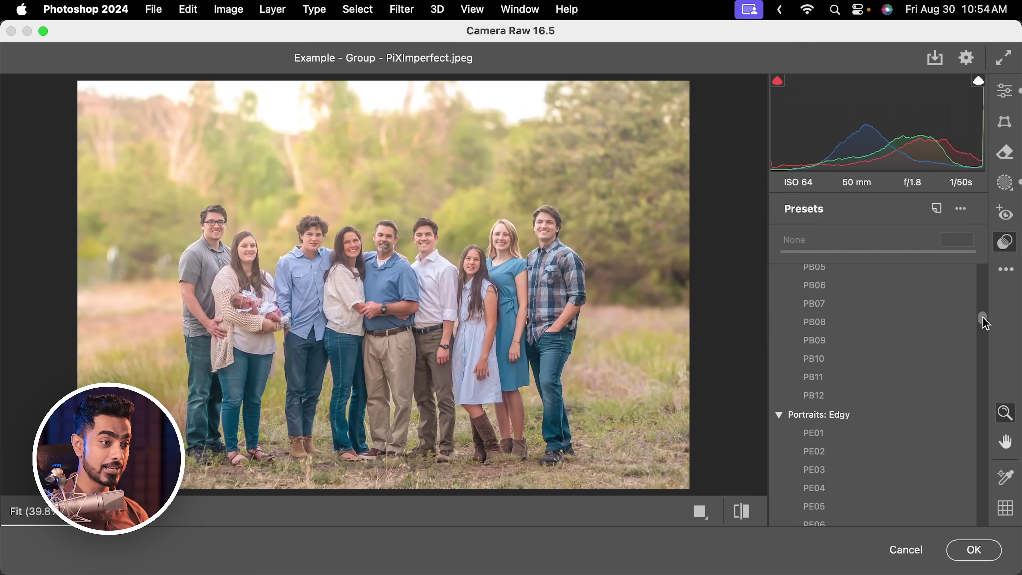
pyautogui.moveTo(981, 320); pyautogui.dragTo(984, 293)
pyautogui.click(829, 347)
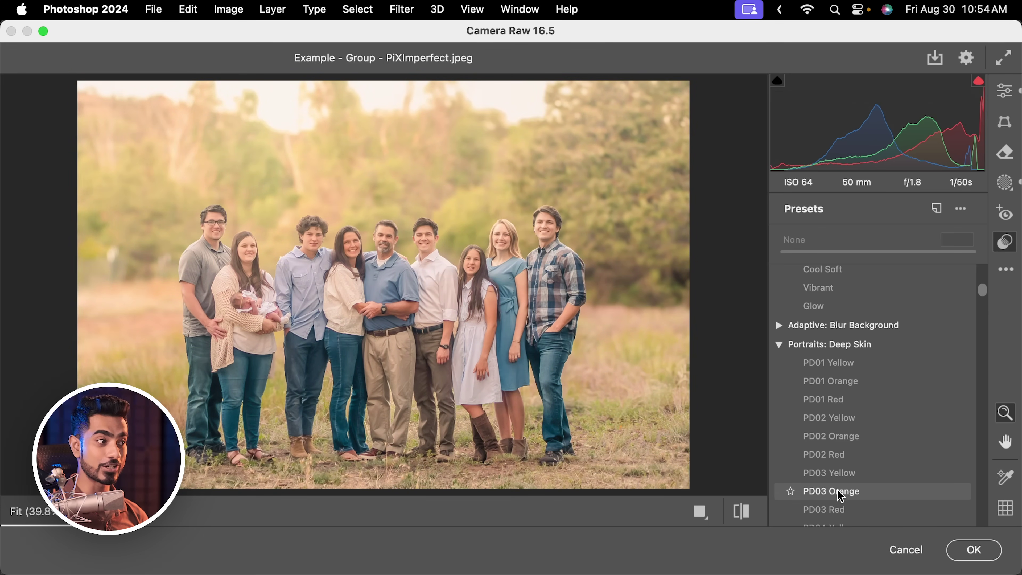
pyautogui.moveTo(985, 291); pyautogui.dragTo(984, 311)
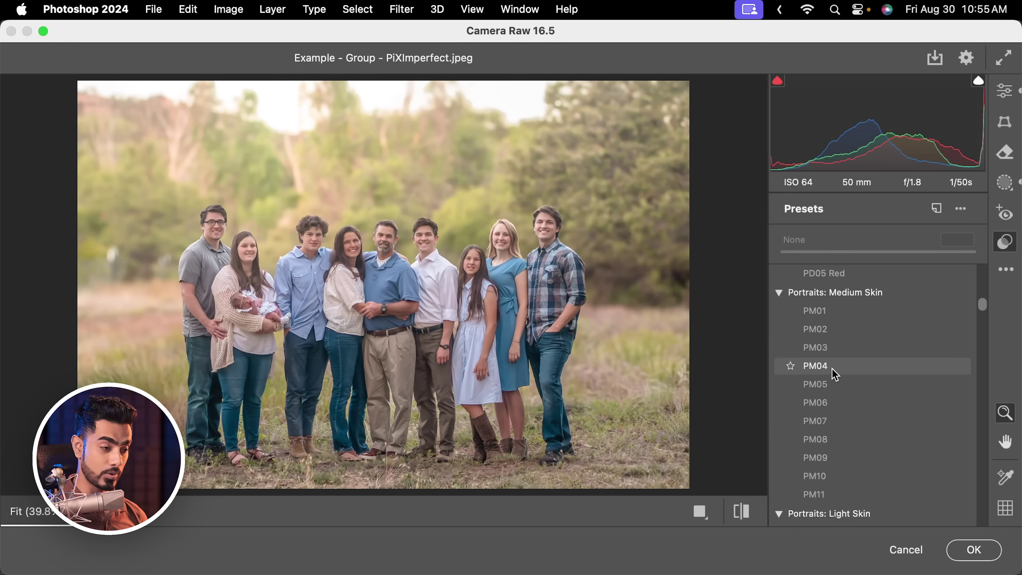
pyautogui.click(835, 335)
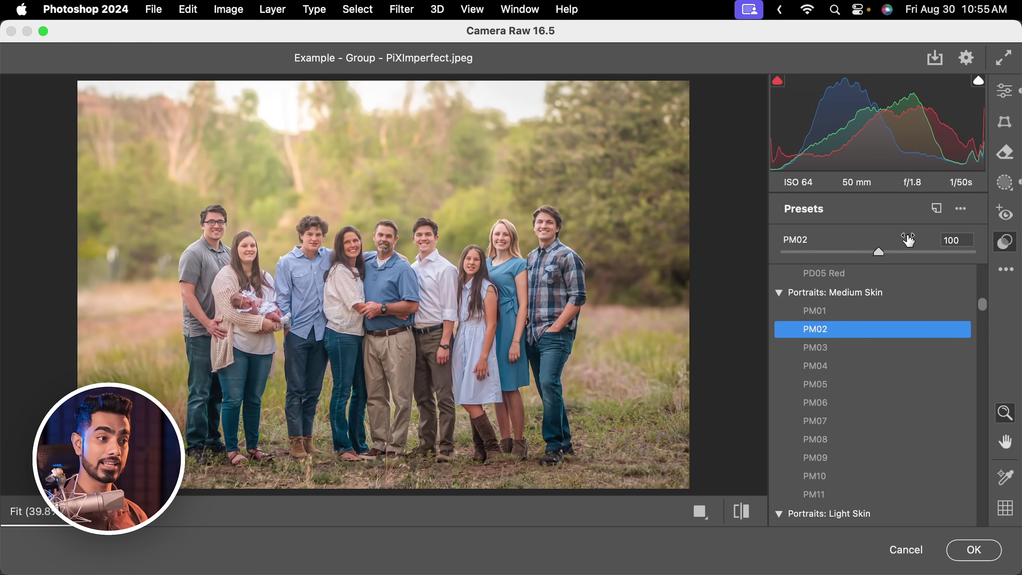
pyautogui.moveTo(881, 250)
pyautogui.mouseDown()
pyautogui.moveTo(914, 253)
pyautogui.moveTo(860, 248)
pyautogui.moveTo(879, 250)
pyautogui.mouseUp()
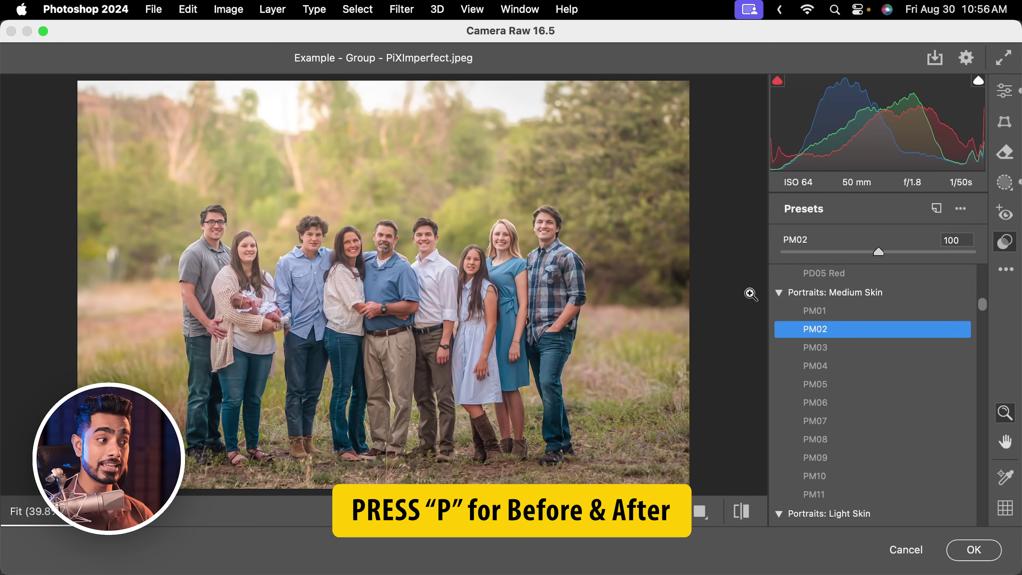
pyautogui.press('p')
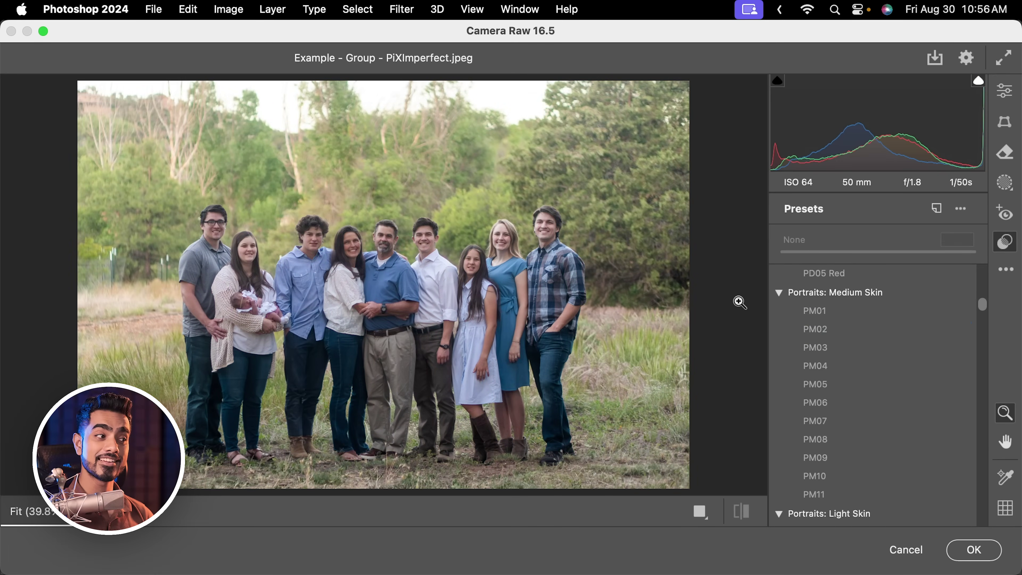
pyautogui.press('p')
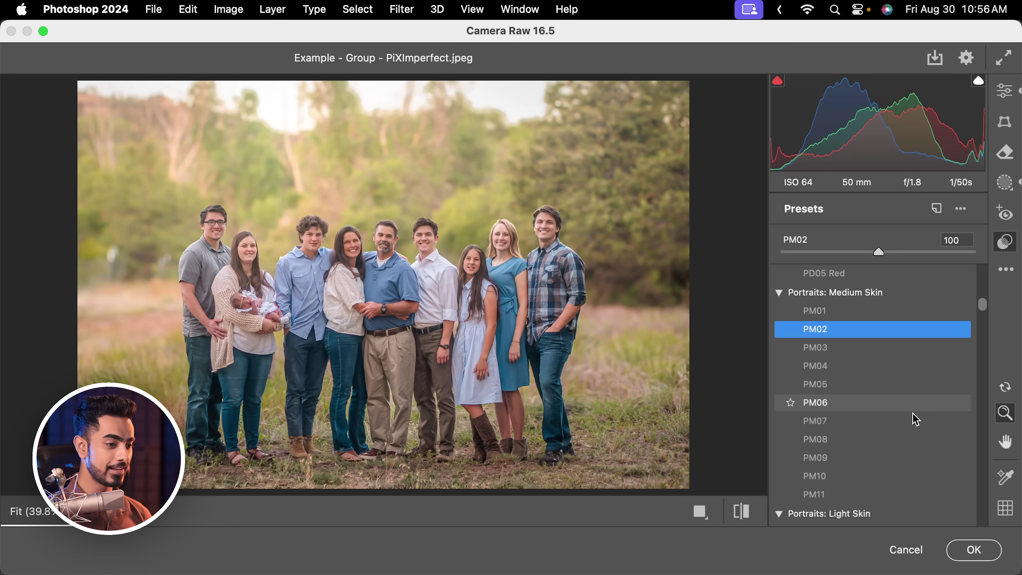
# Step: Commit the Camera Raw edits to Layer 1 and rename it C RAW
pyautogui.click(975, 552)
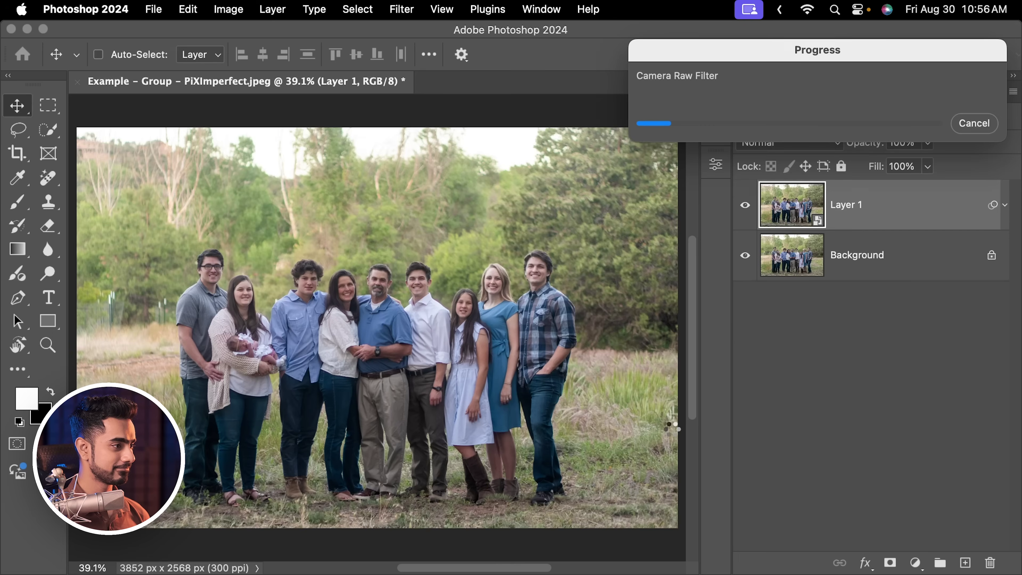
pyautogui.press('super')
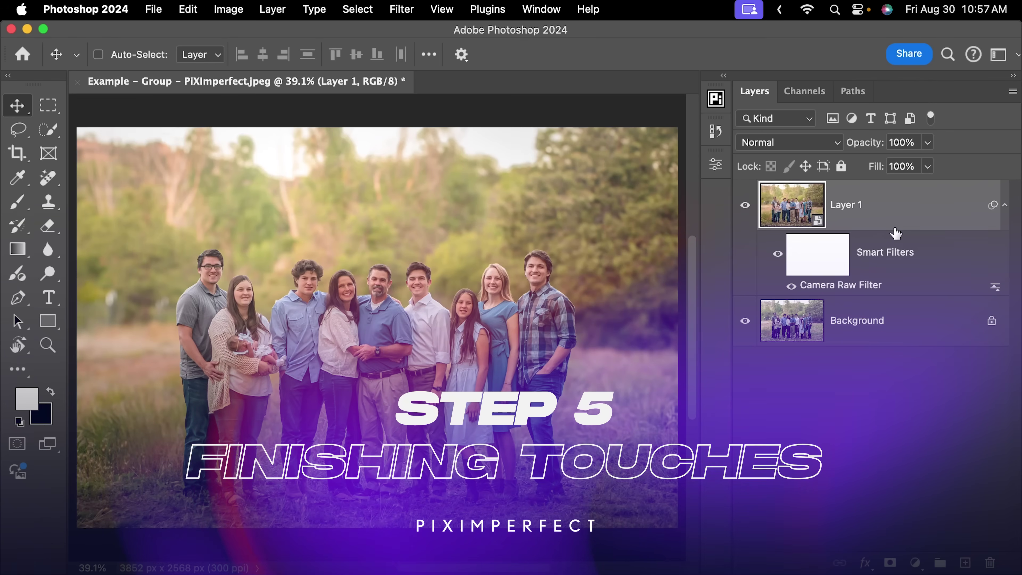
pyautogui.doubleClick(849, 205)
pyautogui.write('C')
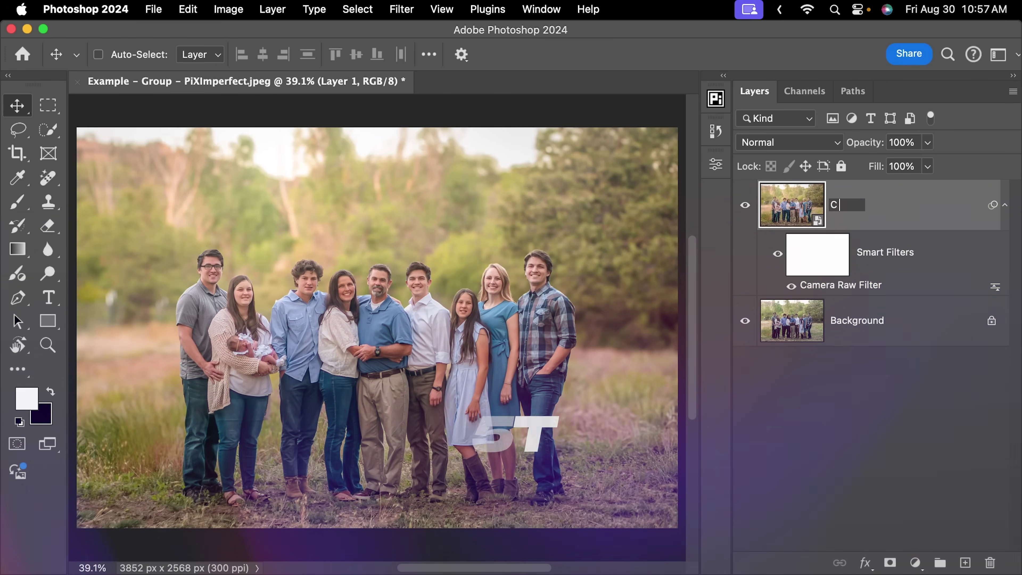
pyautogui.write(' RAW')
pyautogui.press('Return')
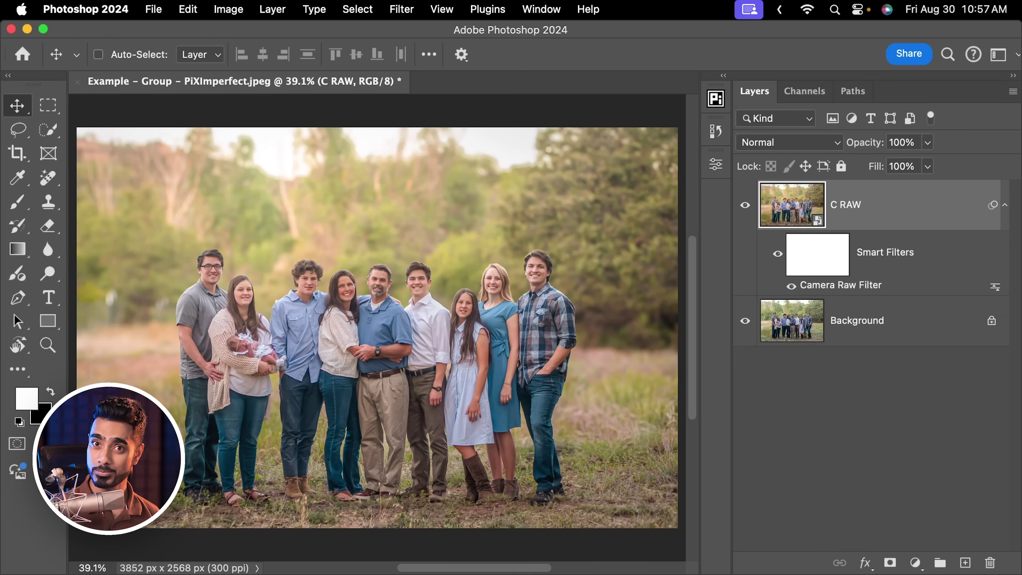
# Step: Duplicate C RAW with Cmd+J and begin renaming the copy Warm Feel
pyautogui.press('super')
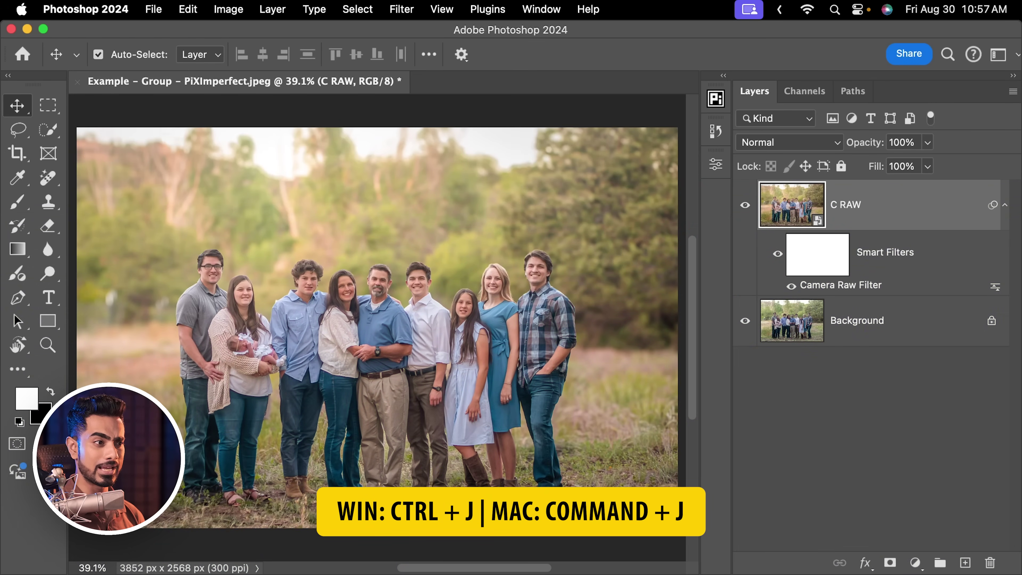
pyautogui.press('super+j')
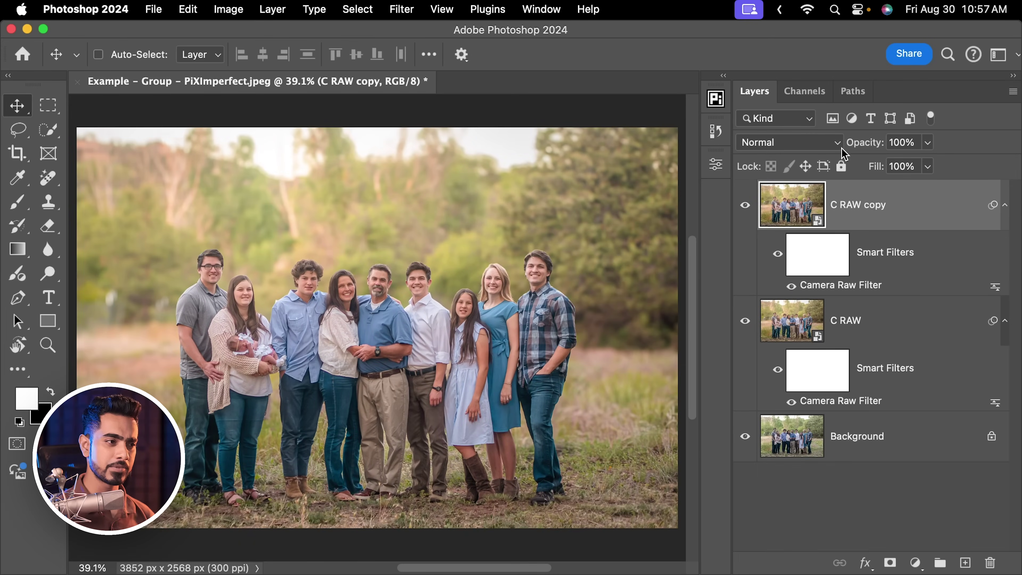
pyautogui.doubleClick(870, 209)
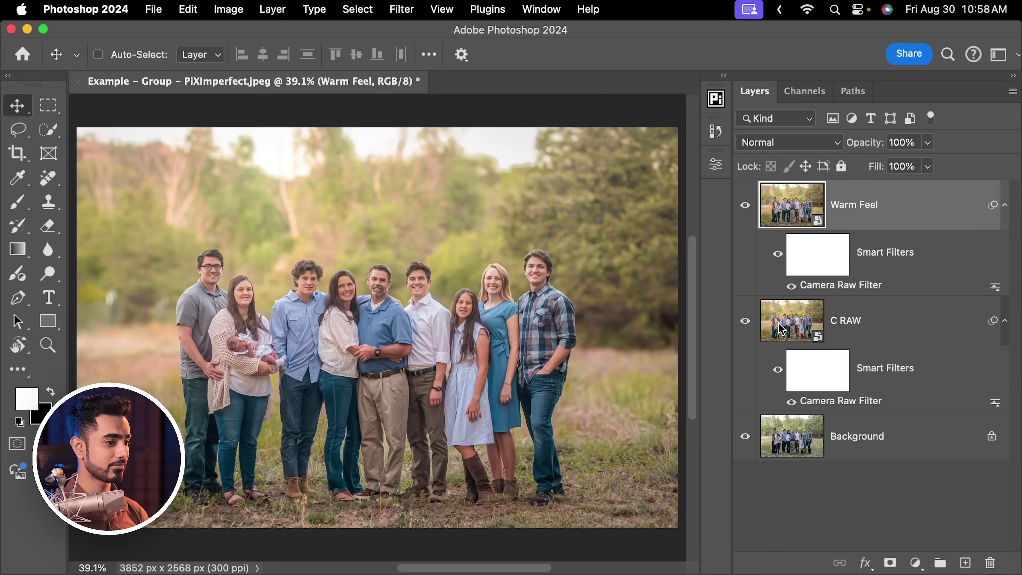
# Step: Set Warm Feel's Camera Raw calibration to Green Hue -30, Saturation +20, Blue Hue -46
pyautogui.doubleClick(781, 333)
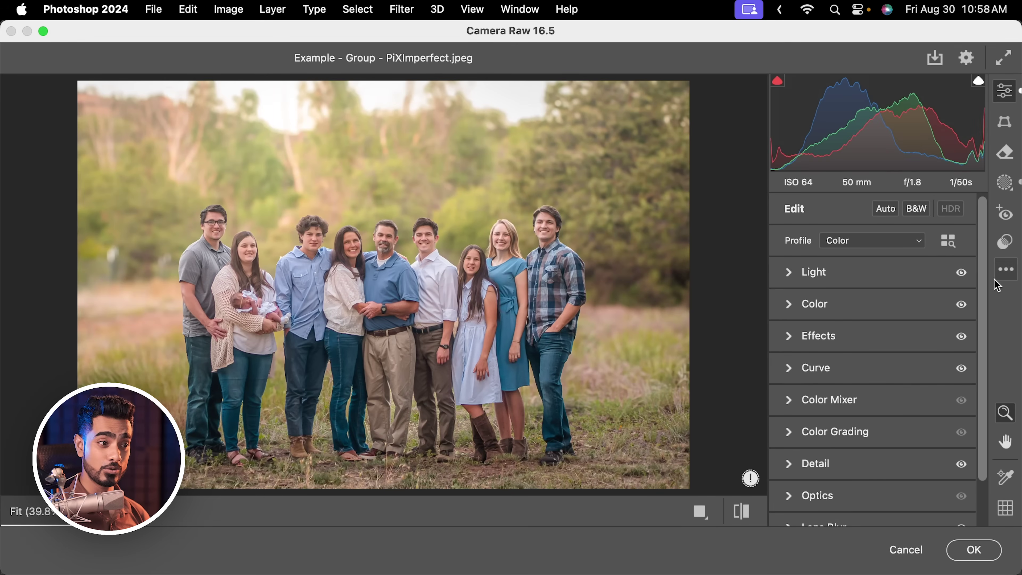
pyautogui.scroll(-3, 985, 308)
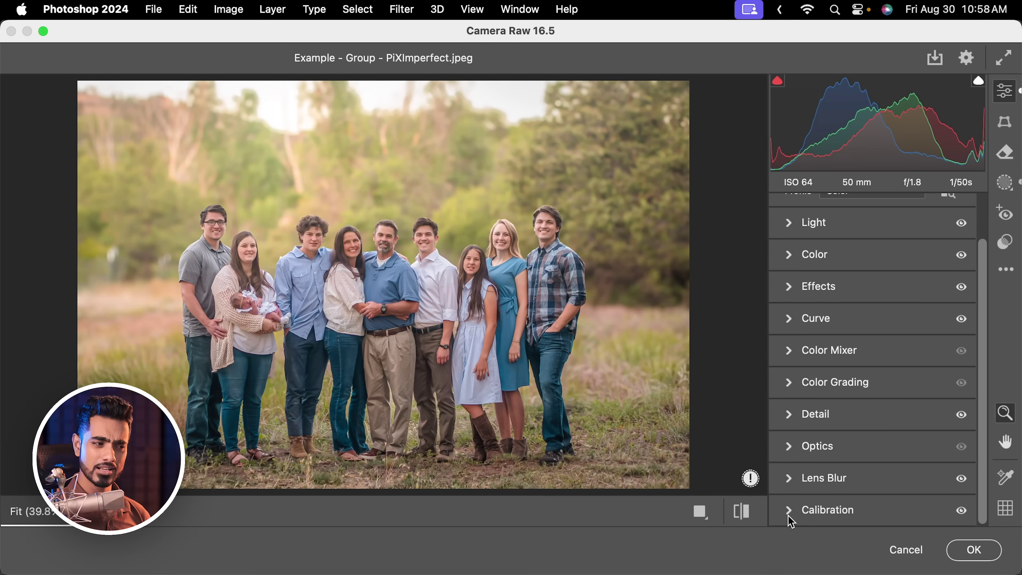
pyautogui.click(790, 511)
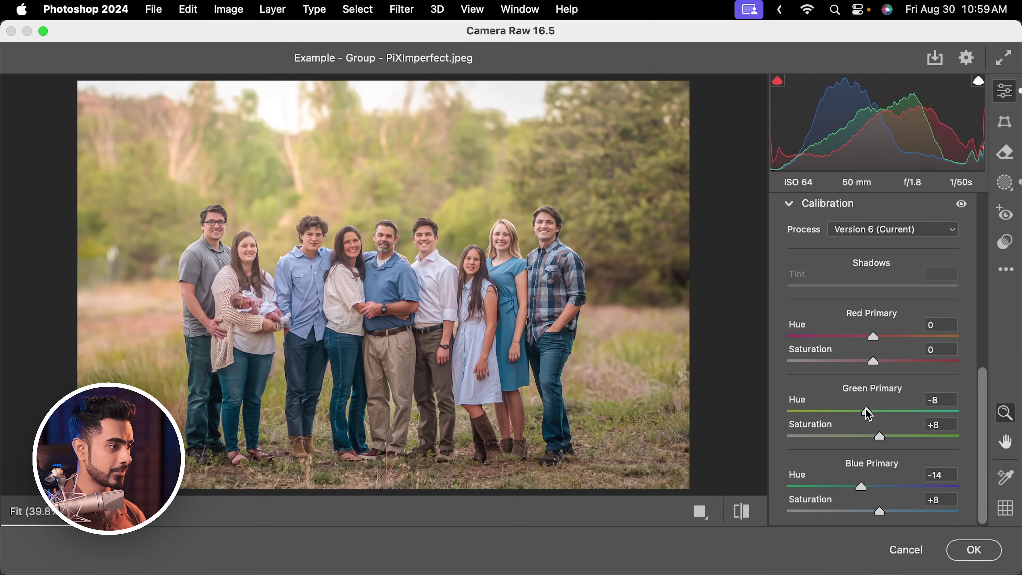
pyautogui.moveTo(864, 410); pyautogui.dragTo(851, 411)
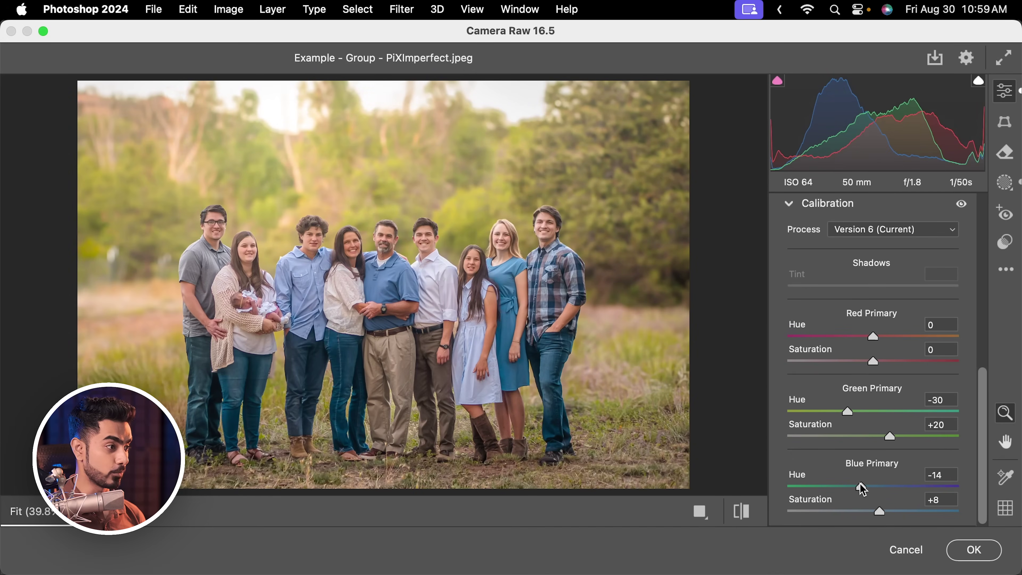
pyautogui.moveTo(861, 489); pyautogui.dragTo(835, 486)
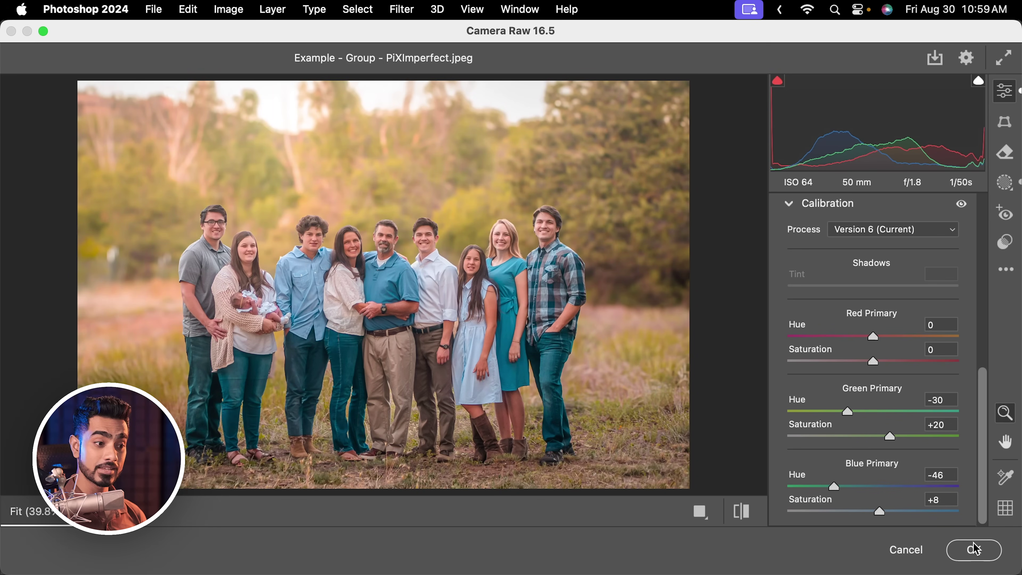
pyautogui.click(976, 551)
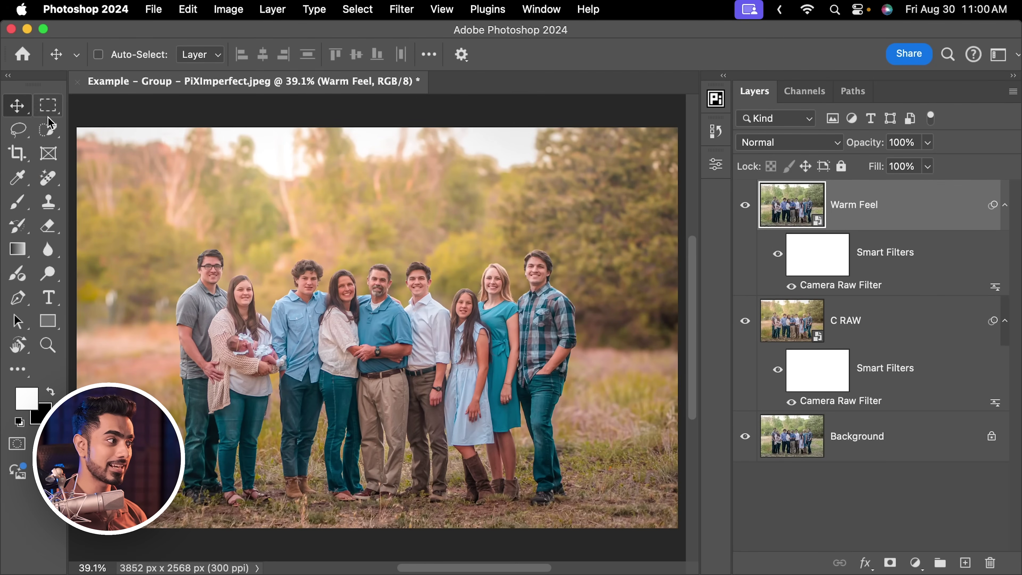
# Step: Select the family with Select Subject and mask them out of the Warm Feel layer
pyautogui.click(53, 137)
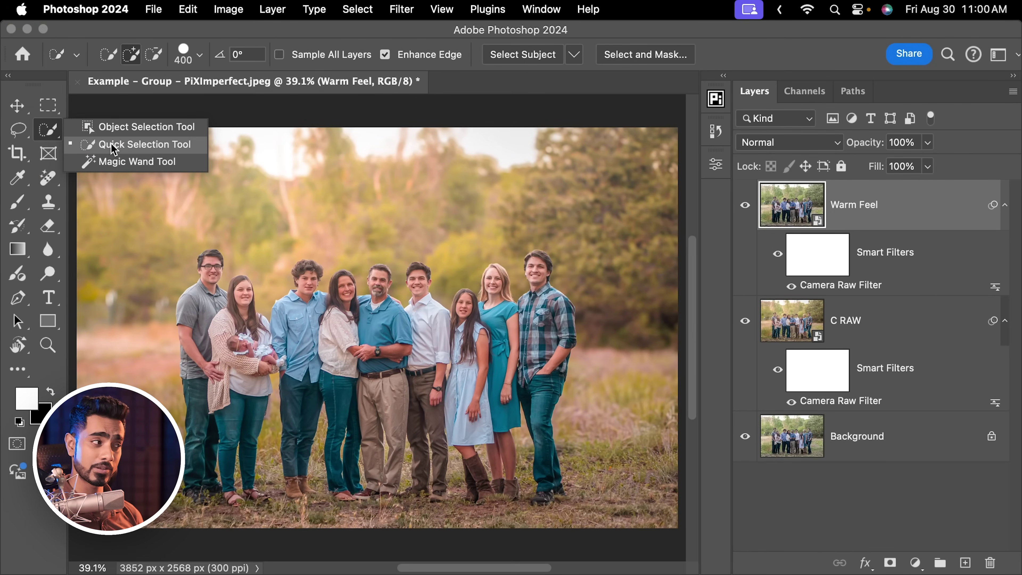
pyautogui.click(111, 144)
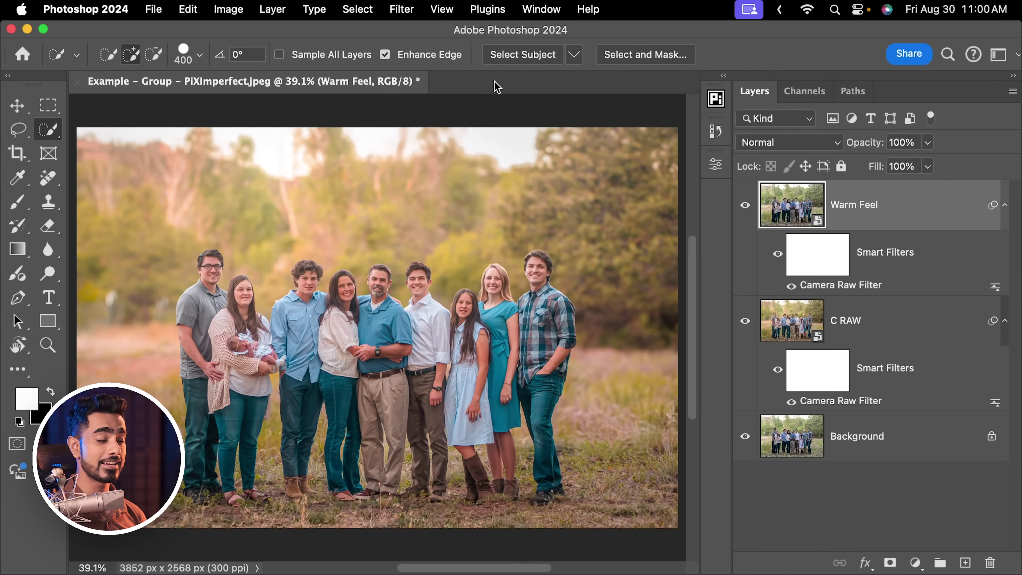
pyautogui.click(523, 55)
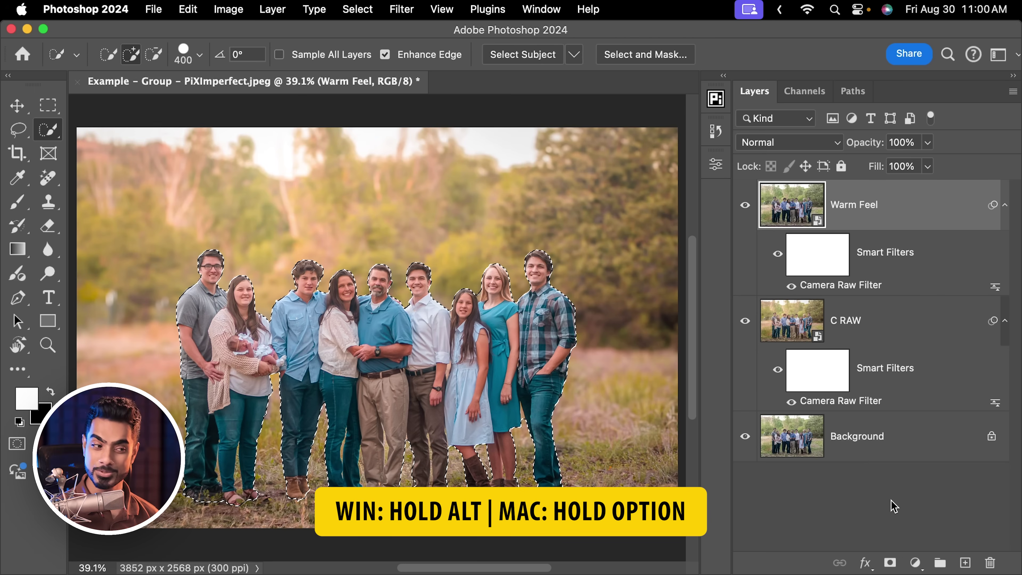
pyautogui.keyDown('alt'); pyautogui.click(890, 563); pyautogui.keyUp('alt')
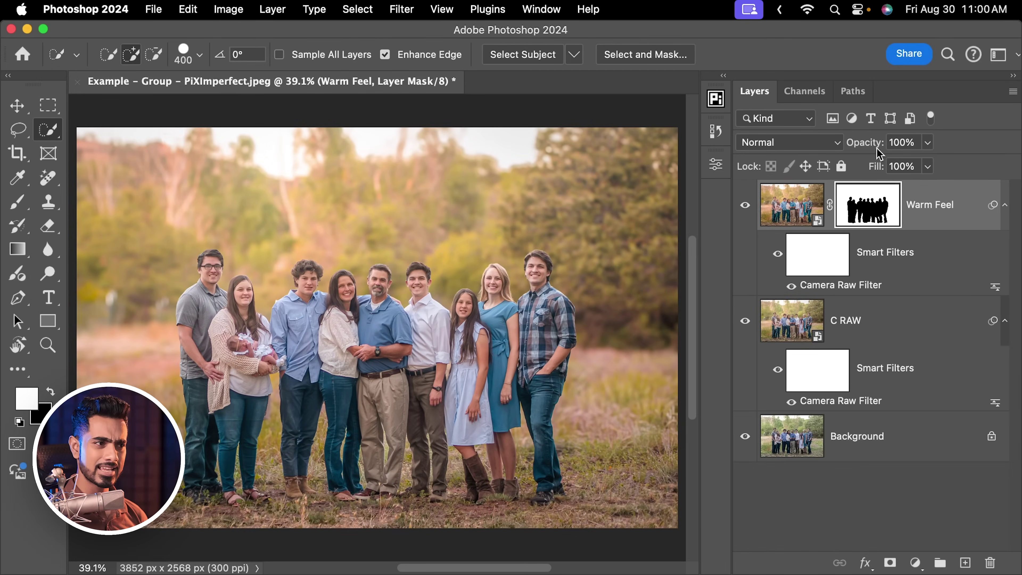
# Step: Lower the Warm Feel layer's opacity, entering 40 in the Opacity field
pyautogui.moveTo(870, 152); pyautogui.dragTo(859, 150)
pyautogui.click(907, 141)
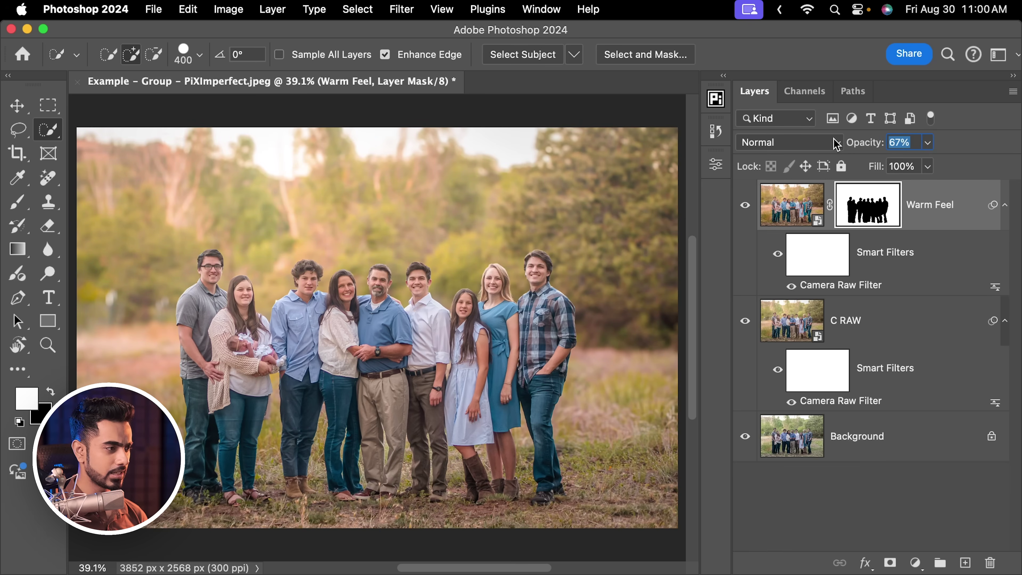
pyautogui.write('40')
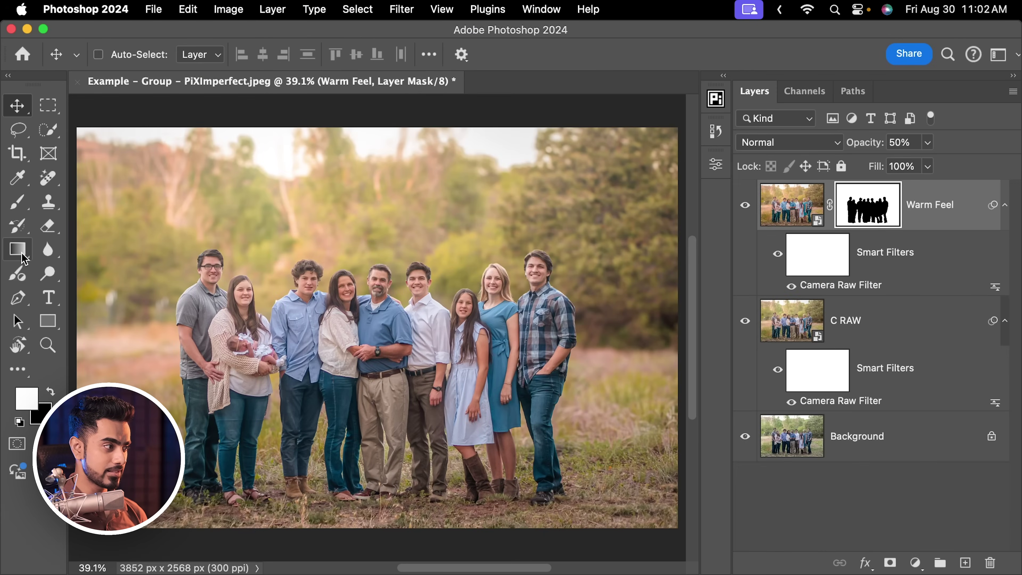
# Step: Choose the radial Gradient tool, trying and undoing a gradient on Warm Feel's mask
pyautogui.click(20, 253)
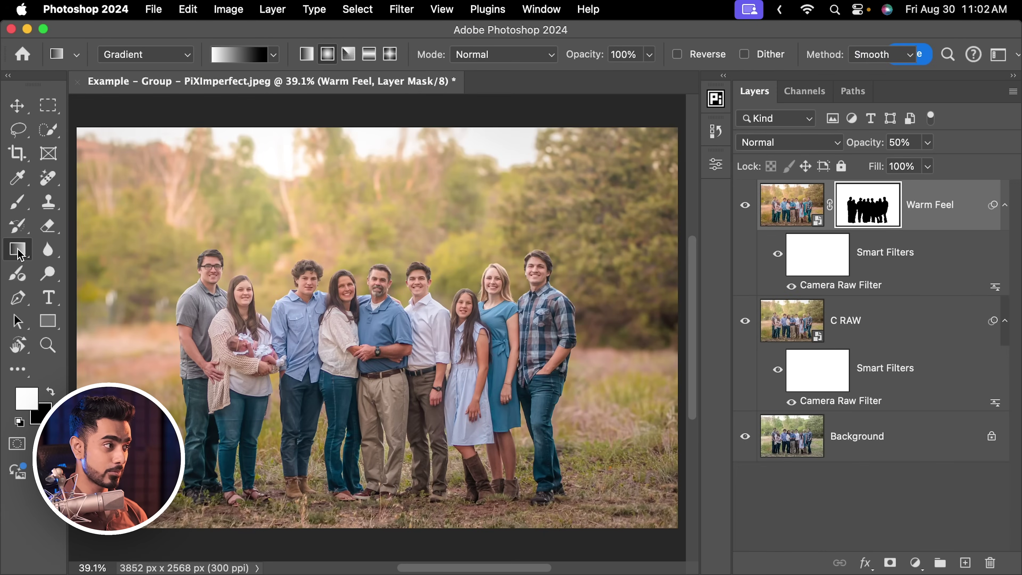
pyautogui.moveTo(405, 194); pyautogui.dragTo(371, 197)
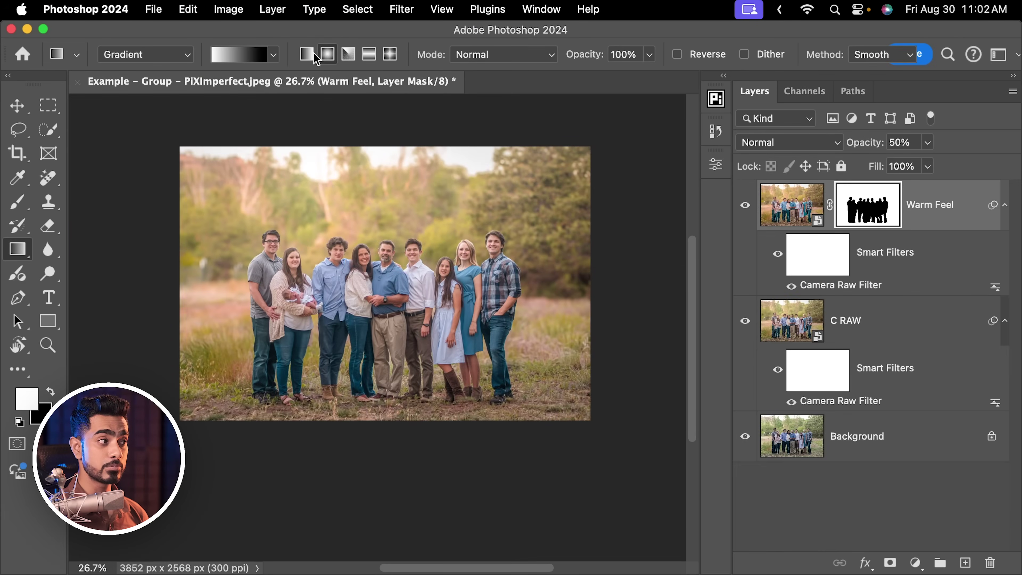
pyautogui.click(328, 55)
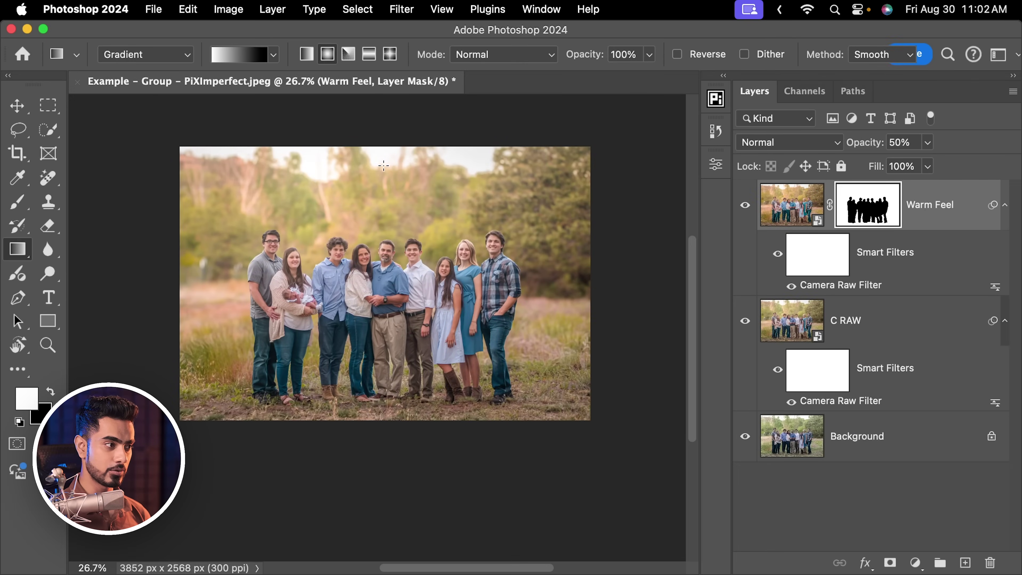
pyautogui.moveTo(384, 167); pyautogui.dragTo(438, 331)
pyautogui.press('super+z')
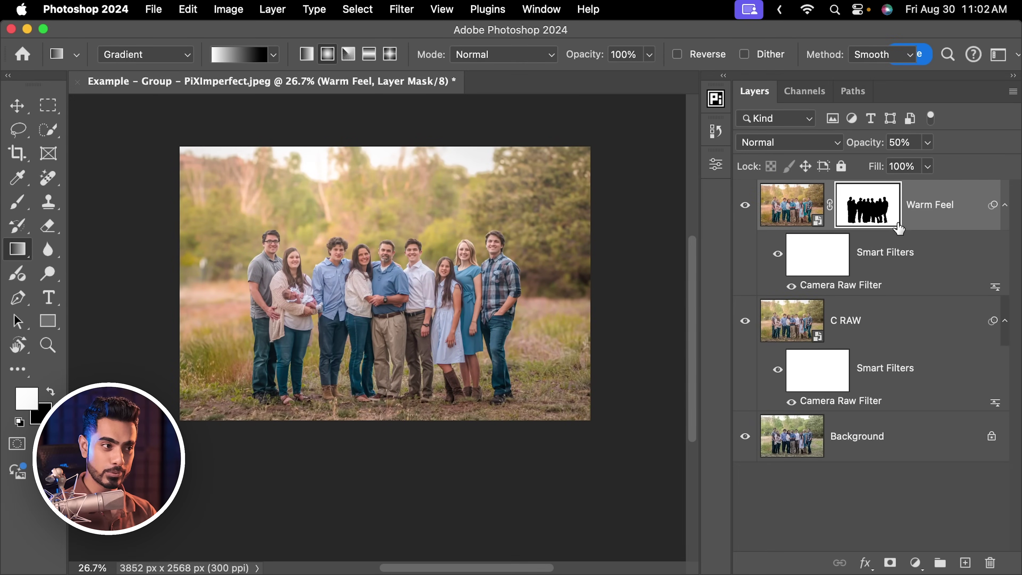
# Step: Add a new layer with a wide elliptical radial gradient bright at the top centre
pyautogui.click(965, 564)
pyautogui.moveTo(380, 172); pyautogui.dragTo(377, 383)
pyautogui.scroll(-2, 402, 283)
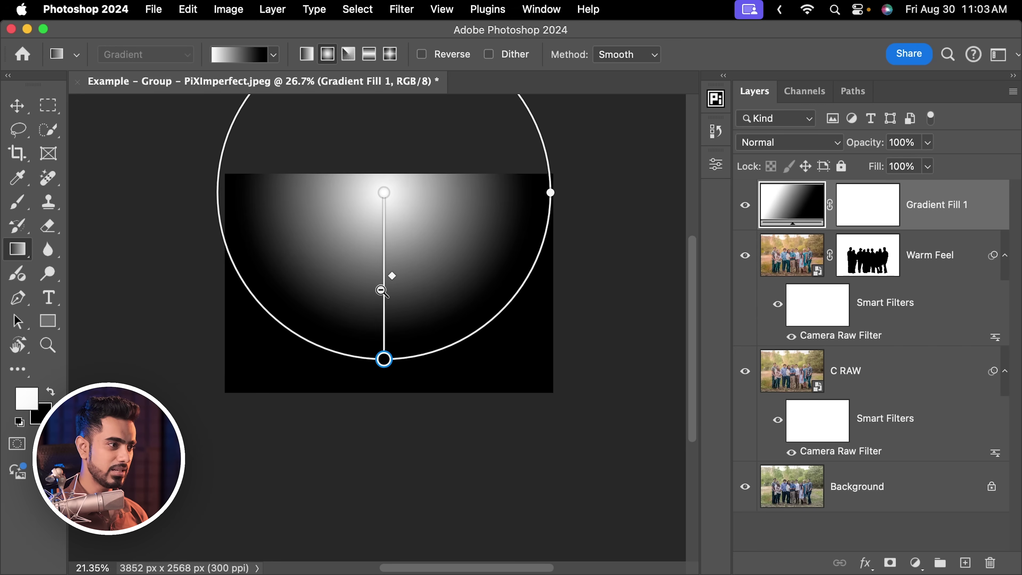
pyautogui.moveTo(551, 193); pyautogui.dragTo(488, 197)
pyautogui.moveTo(393, 360); pyautogui.dragTo(658, 192)
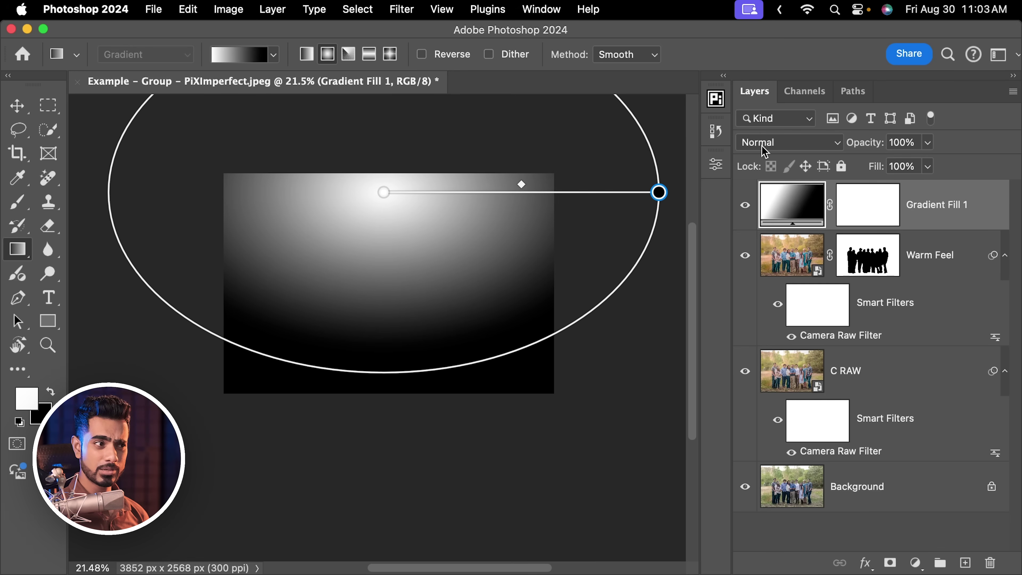
# Step: Set Gradient Fill 1 to Soft Light and split its Underlying Layer black Blend If slider to 0/71
pyautogui.click(773, 146)
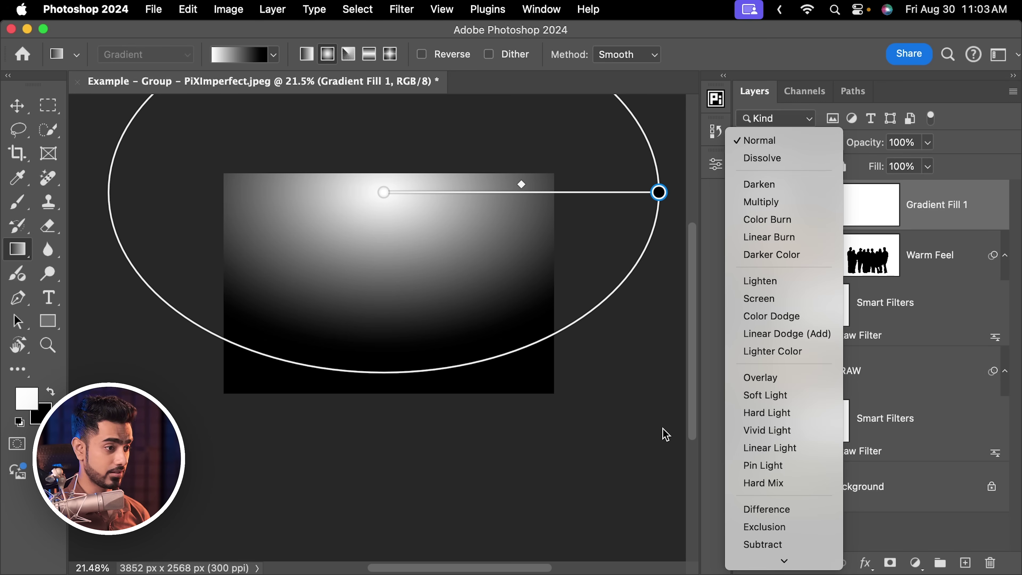
pyautogui.click(749, 398)
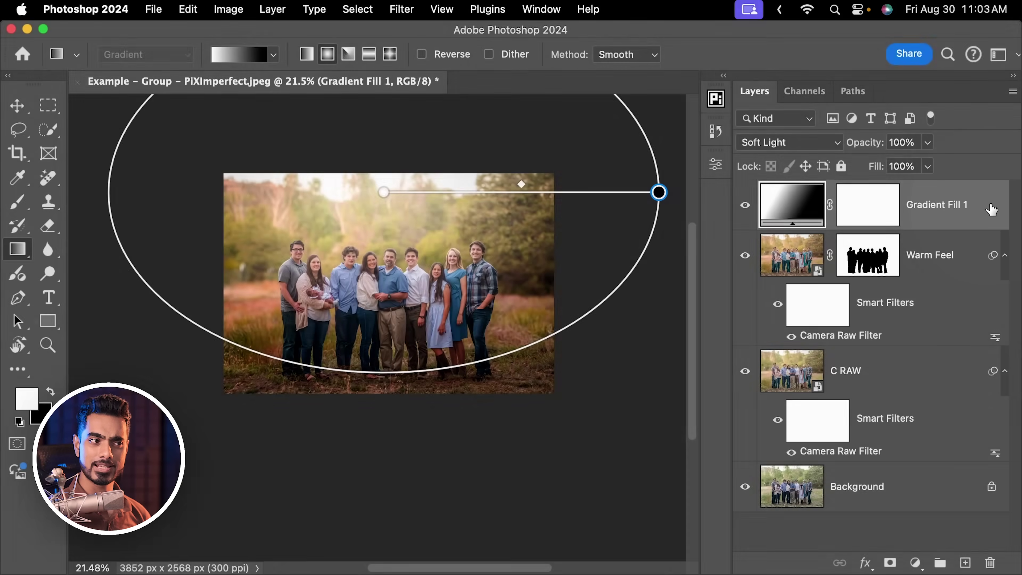
pyautogui.doubleClick(991, 209)
pyautogui.moveTo(625, 153); pyautogui.dragTo(758, 89)
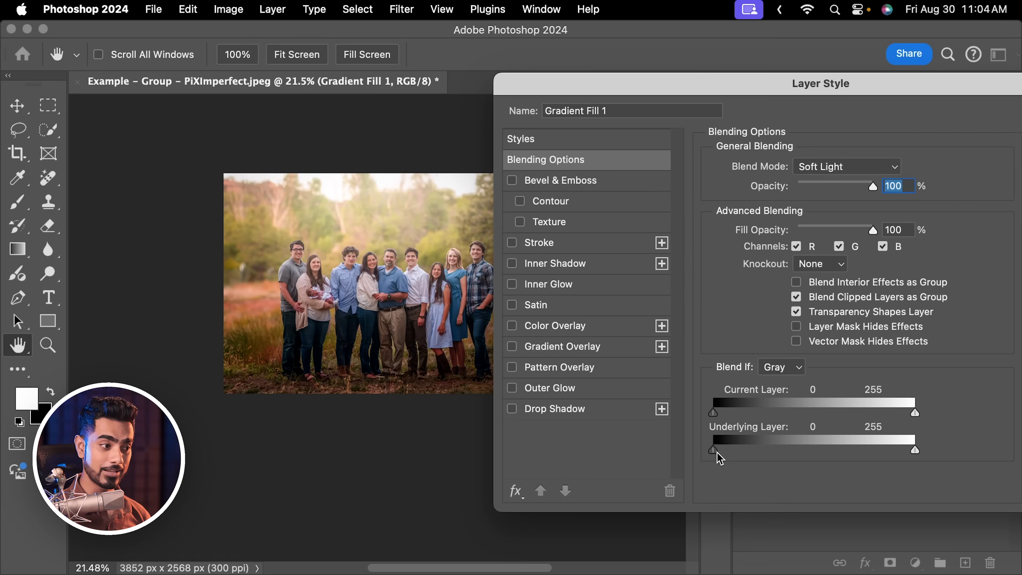
pyautogui.moveTo(715, 450); pyautogui.dragTo(763, 450)
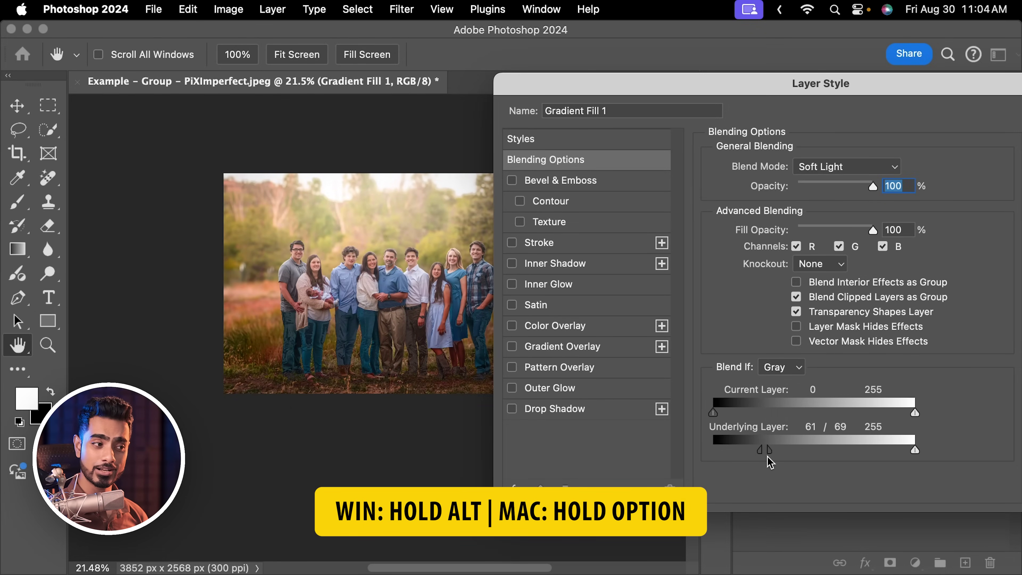
pyautogui.moveTo(760, 449); pyautogui.dragTo(671, 445)
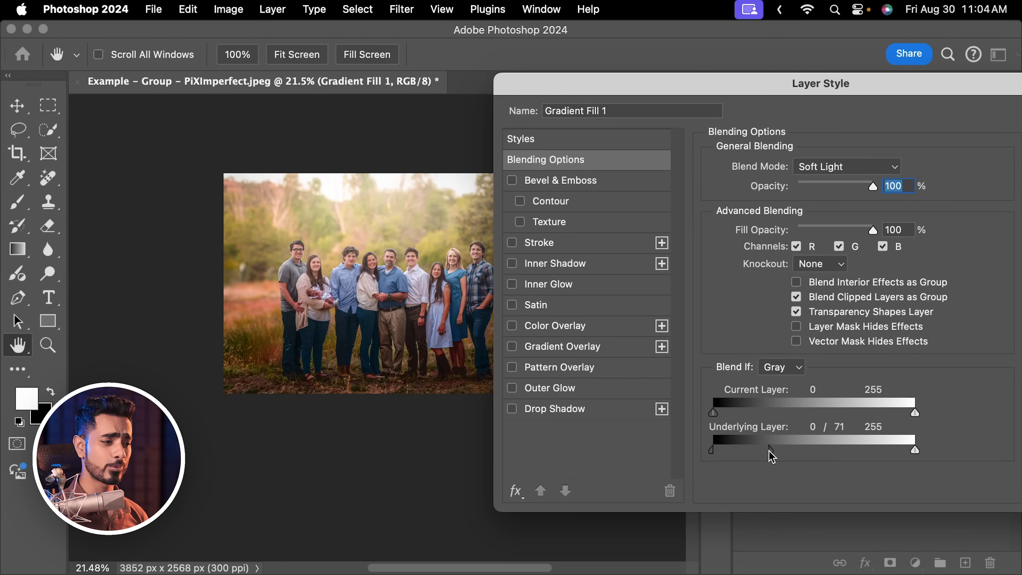
pyautogui.moveTo(772, 457); pyautogui.dragTo(988, 450)
pyautogui.moveTo(802, 87); pyautogui.dragTo(575, 94)
pyautogui.click(855, 135)
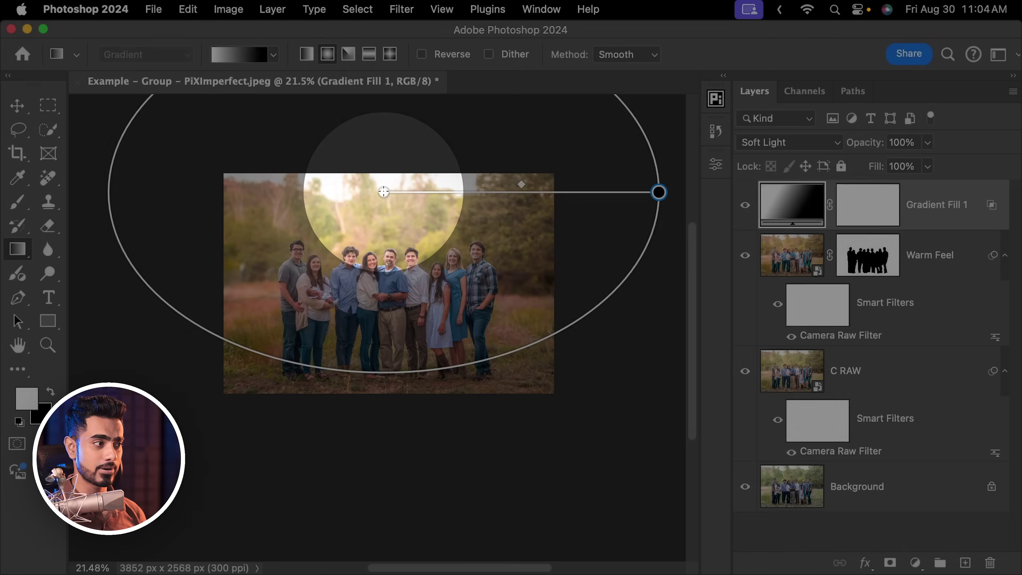
# Step: Recolour the gradient's start stop to beige #b29e78
pyautogui.doubleClick(384, 192)
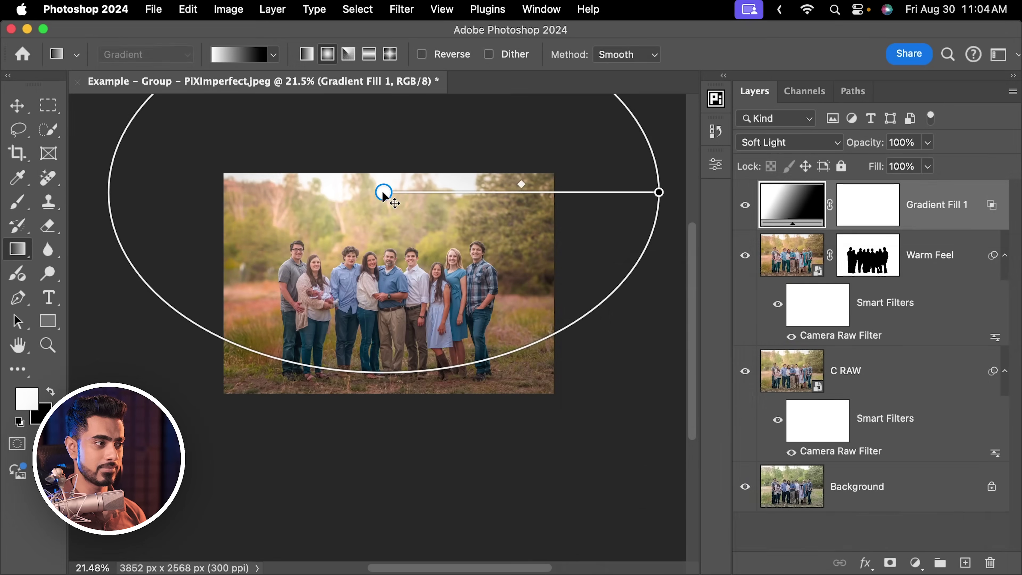
pyautogui.click(831, 495)
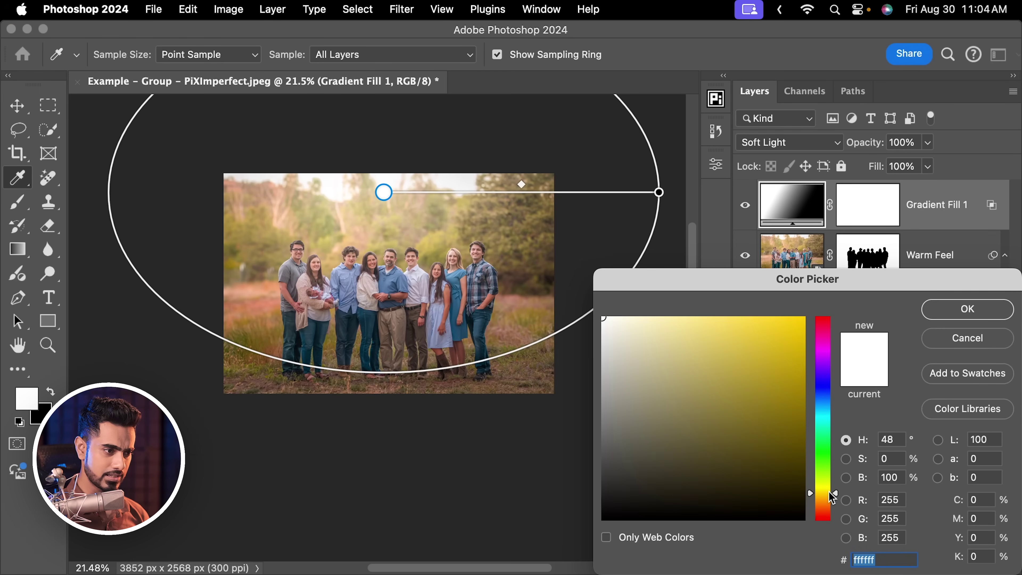
pyautogui.moveTo(831, 493); pyautogui.dragTo(830, 494)
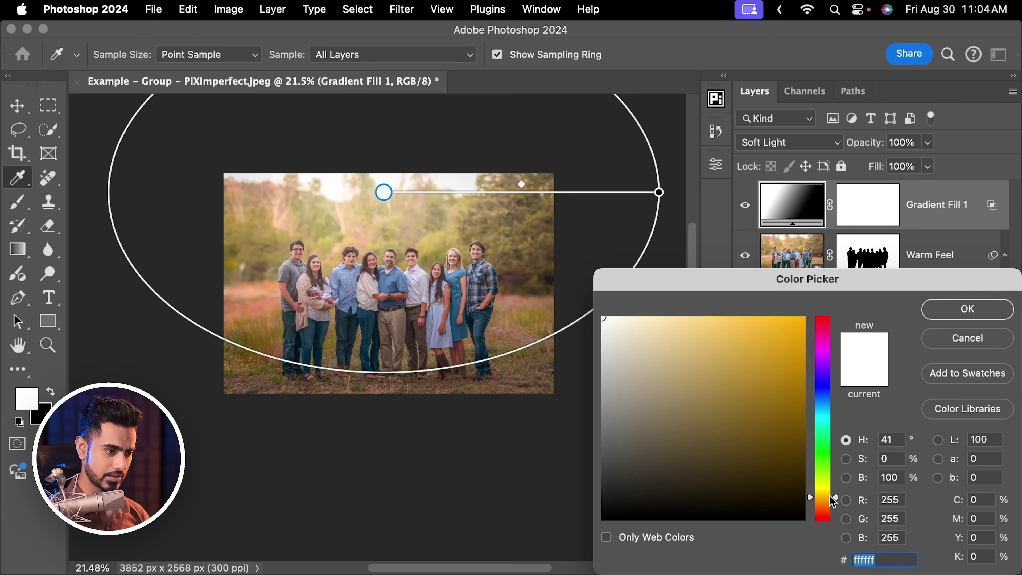
pyautogui.moveTo(666, 318); pyautogui.dragTo(664, 323)
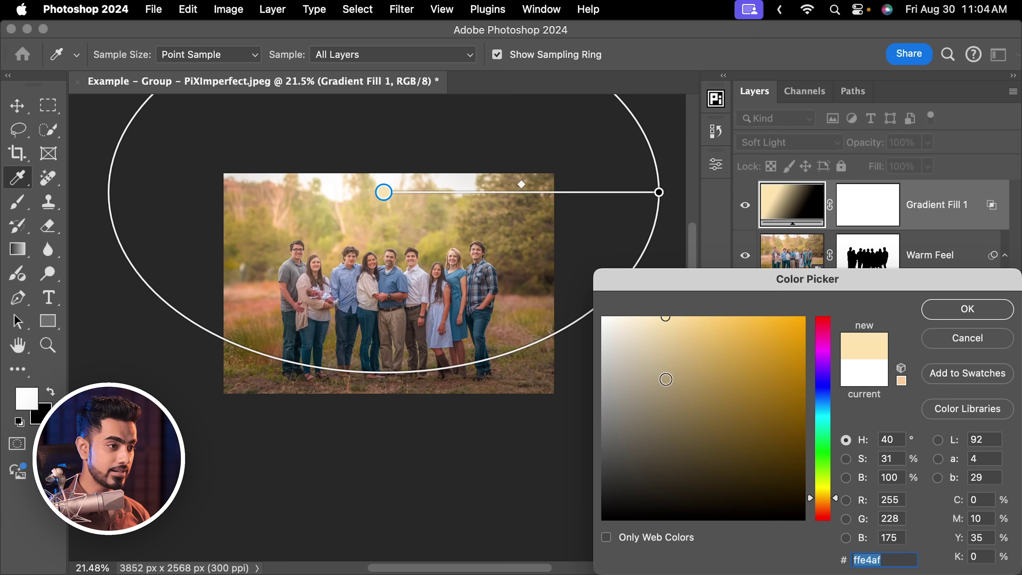
pyautogui.click(668, 376)
pyautogui.moveTo(668, 380); pyautogui.dragTo(667, 377)
pyautogui.click(970, 315)
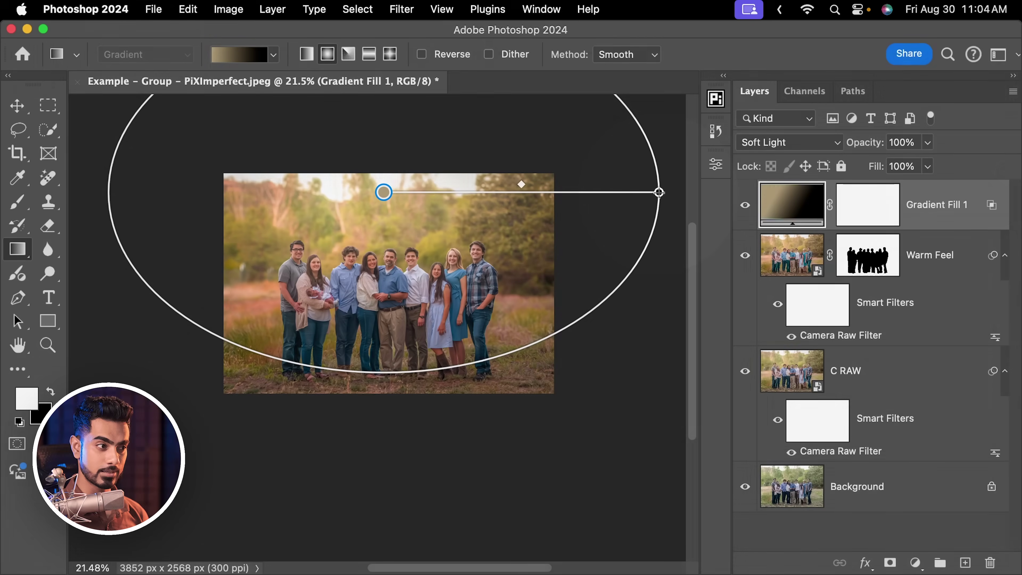
# Step: Recolour the gradient's end stop to dark brown #685c45 and finish gradient editing
pyautogui.doubleClick(658, 193)
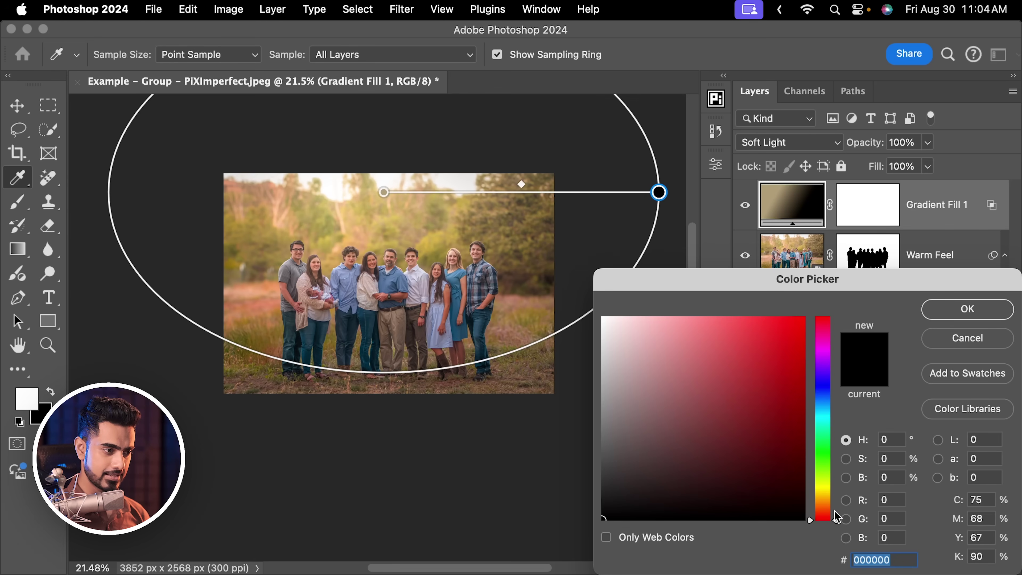
pyautogui.moveTo(838, 519); pyautogui.dragTo(837, 500)
pyautogui.moveTo(678, 428)
pyautogui.mouseDown()
pyautogui.moveTo(678, 437)
pyautogui.moveTo(687, 431)
pyautogui.moveTo(671, 437)
pyautogui.mouseUp()
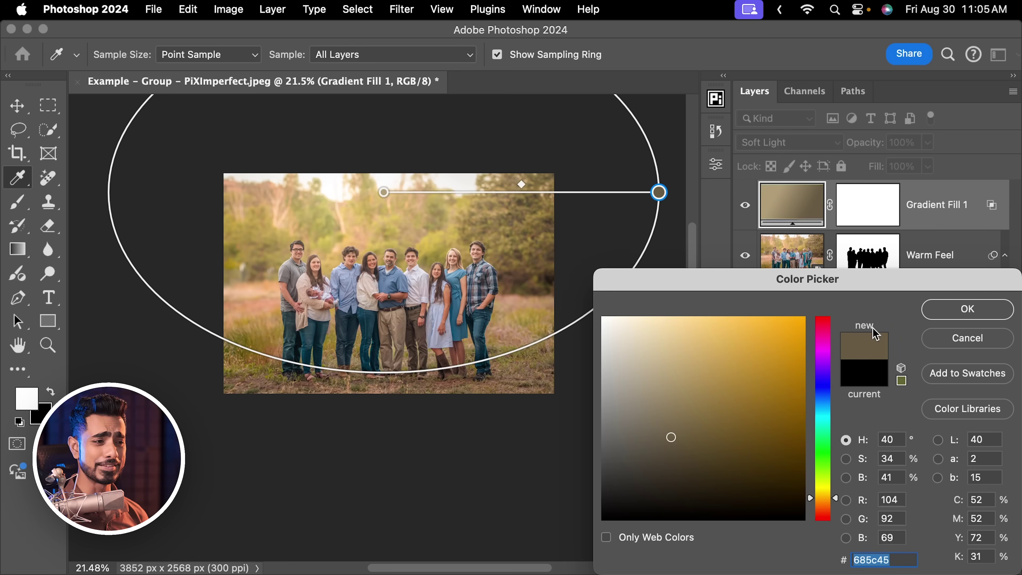
pyautogui.click(976, 316)
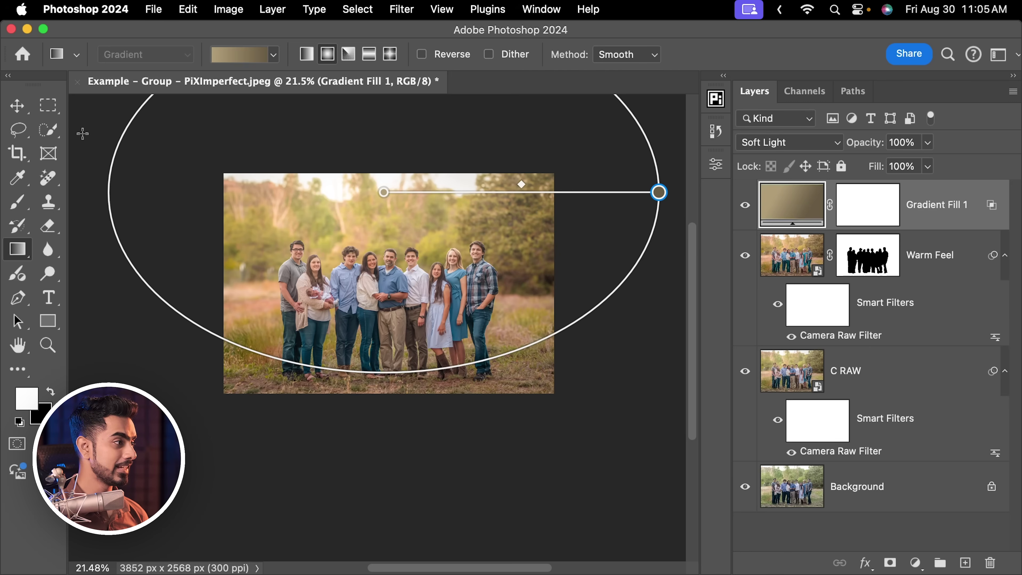
pyautogui.click(20, 106)
# Step: Zoom in and toggle Gradient Fill 1's visibility off and on to compare
pyautogui.press('super+plus')
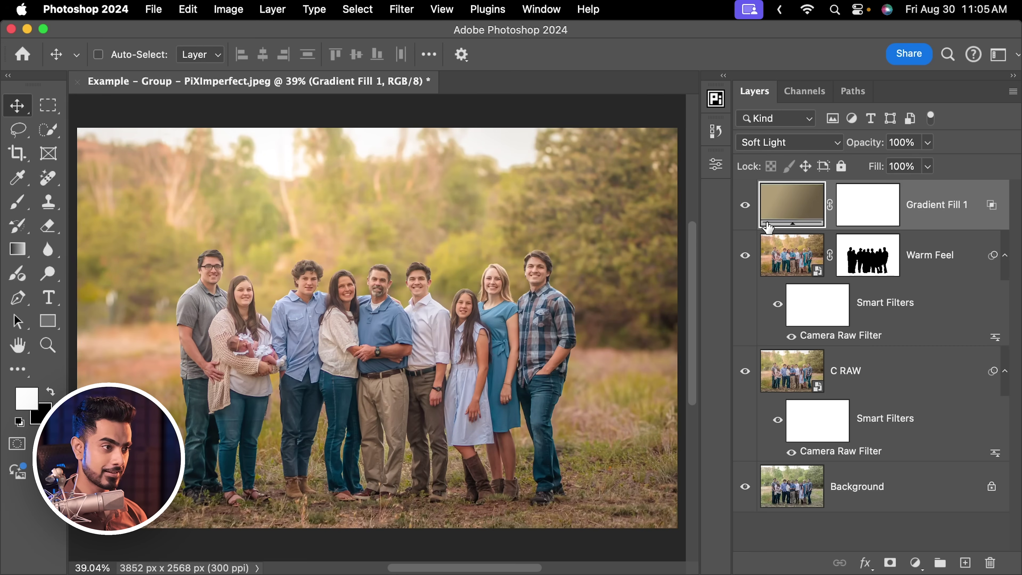
pyautogui.click(745, 208)
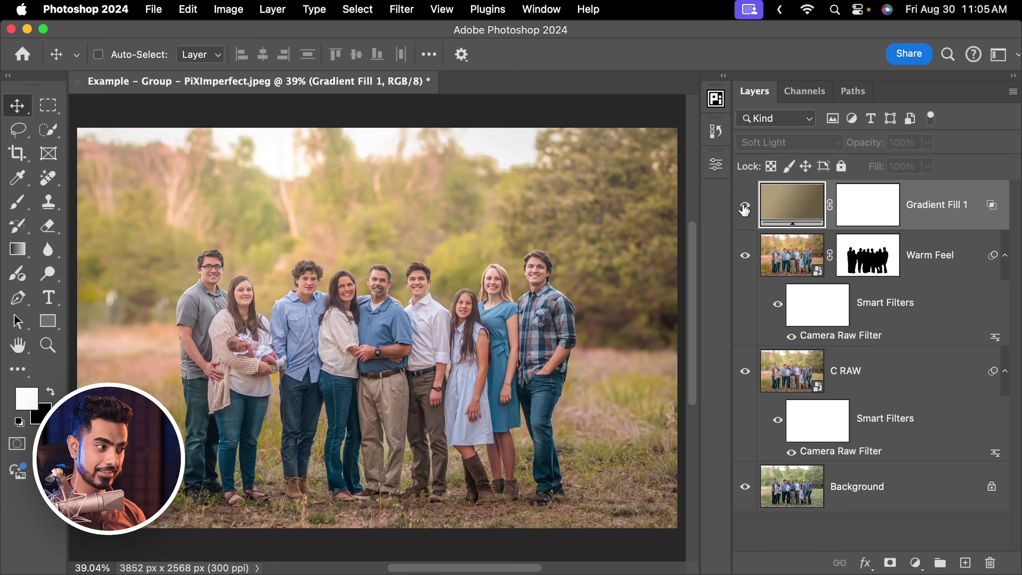
pyautogui.click(745, 208)
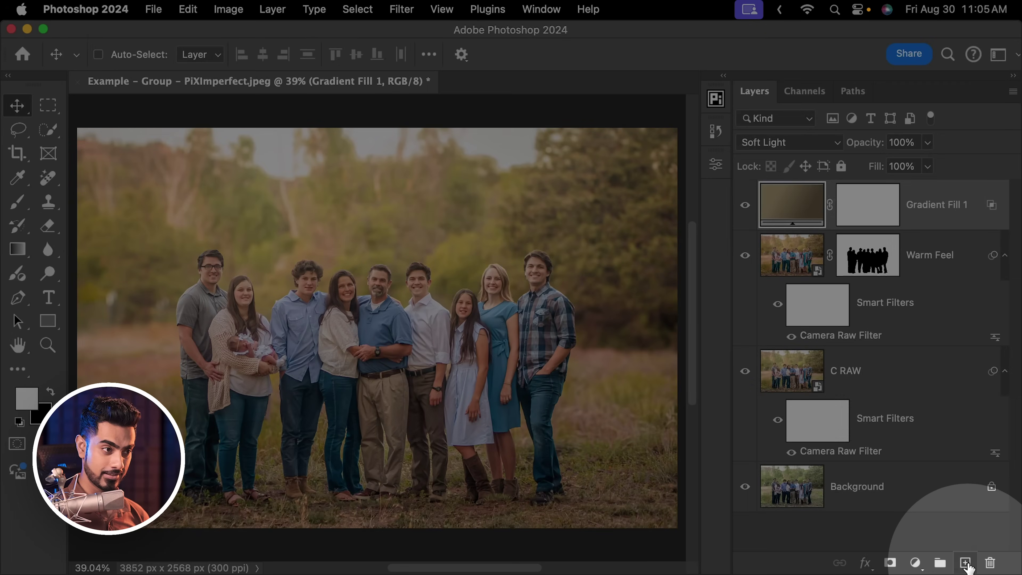
# Step: Draw a wide radial gradient on a new layer, glowing down from the photo's top
pyautogui.click(965, 563)
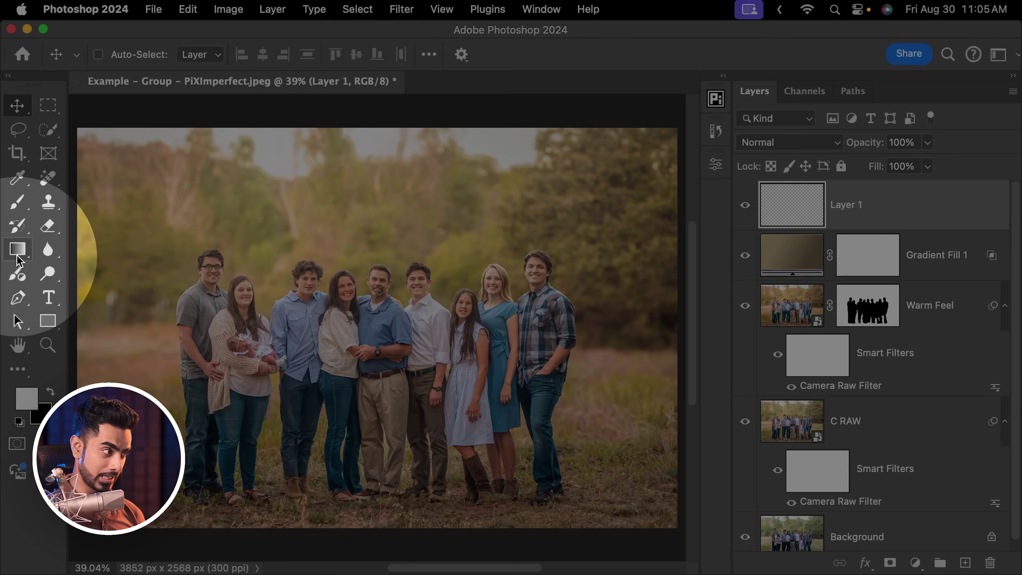
pyautogui.click(18, 250)
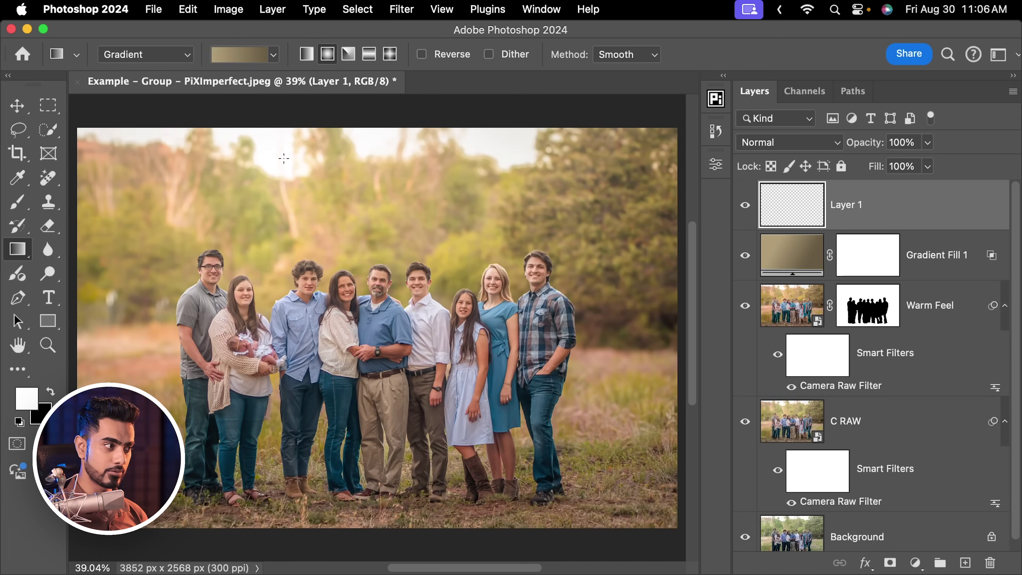
pyautogui.moveTo(284, 158); pyautogui.dragTo(309, 350)
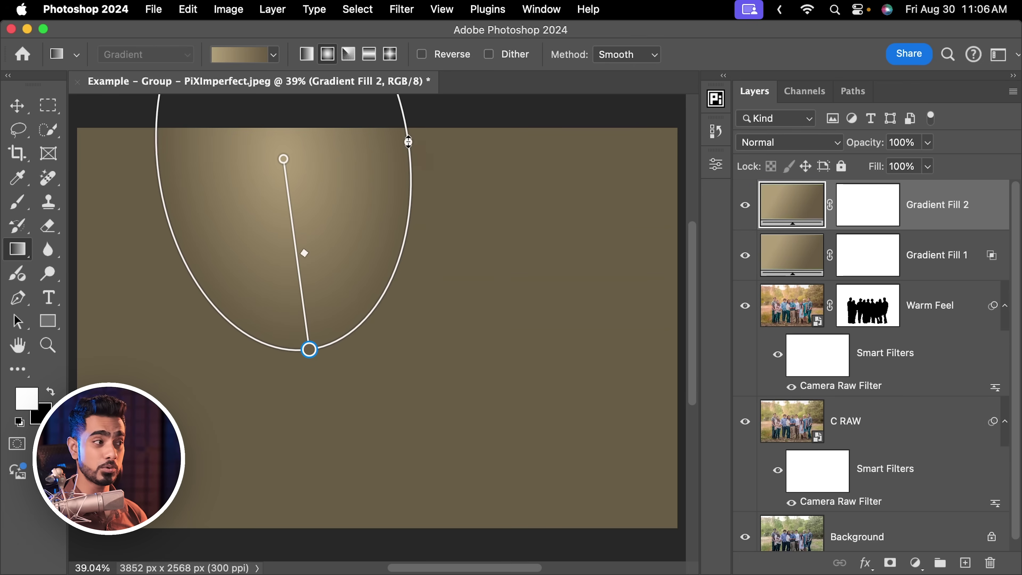
pyautogui.moveTo(408, 143); pyautogui.dragTo(505, 141)
pyautogui.moveTo(316, 349); pyautogui.dragTo(319, 356)
# Step: Set the glow's centre stop to pale yellow #ffdb95 and its outer stop to orange-red #ff4800
pyautogui.doubleClick(284, 158)
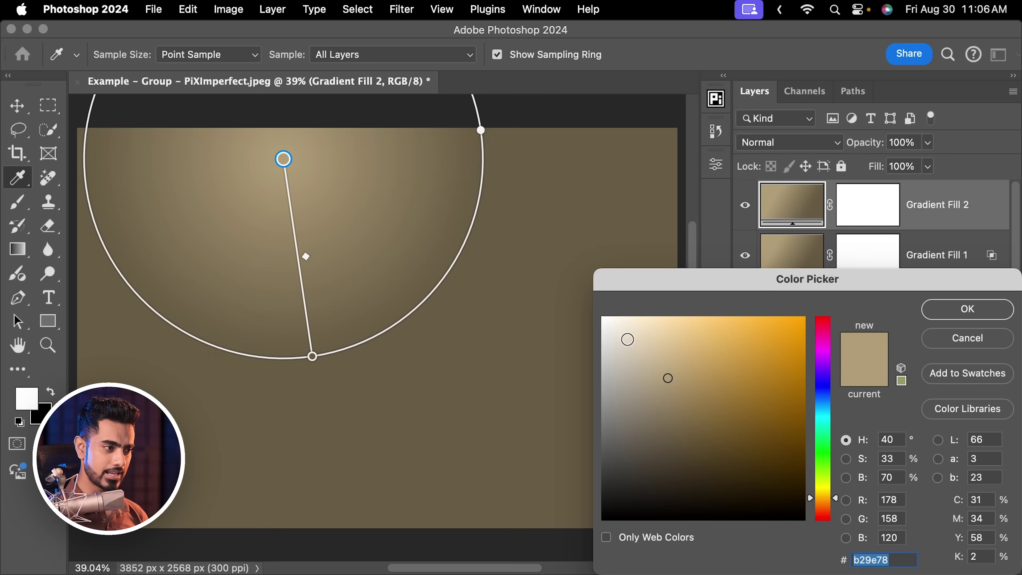
pyautogui.moveTo(629, 339)
pyautogui.mouseDown()
pyautogui.moveTo(651, 315)
pyautogui.moveTo(677, 309)
pyautogui.mouseUp()
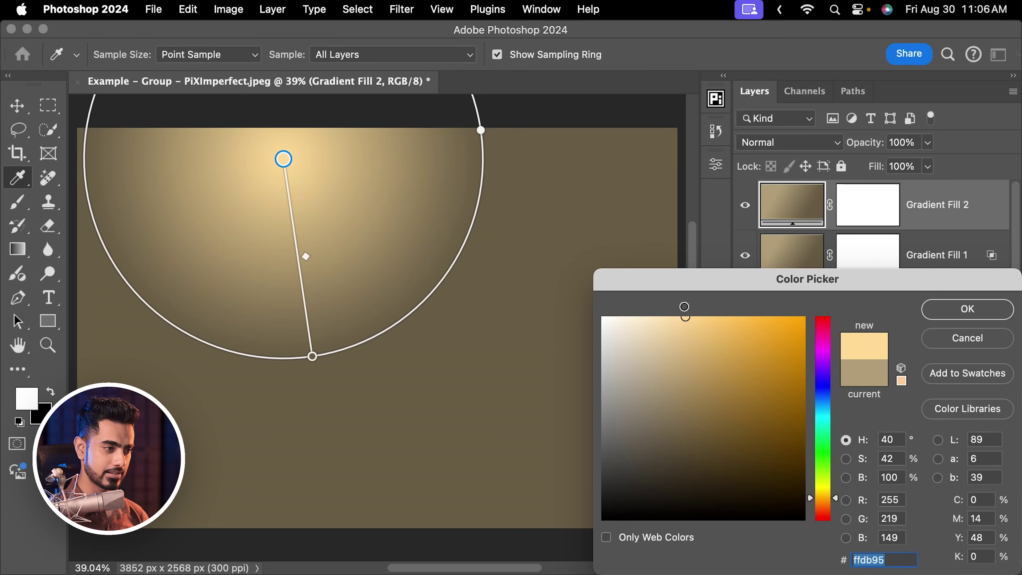
pyautogui.press('Return')
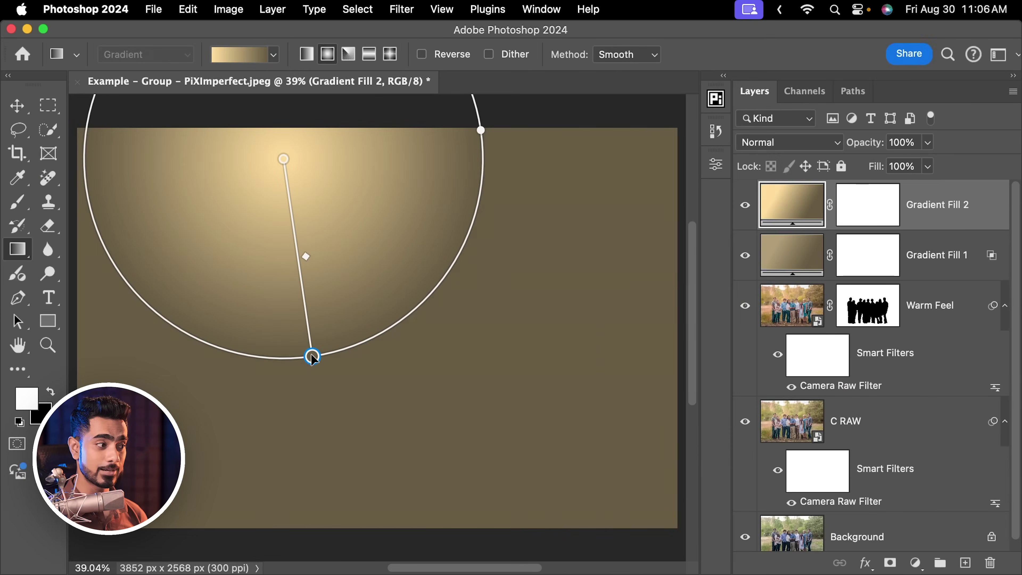
pyautogui.doubleClick(313, 357)
pyautogui.moveTo(836, 503); pyautogui.dragTo(837, 514)
pyautogui.write('ff0000')
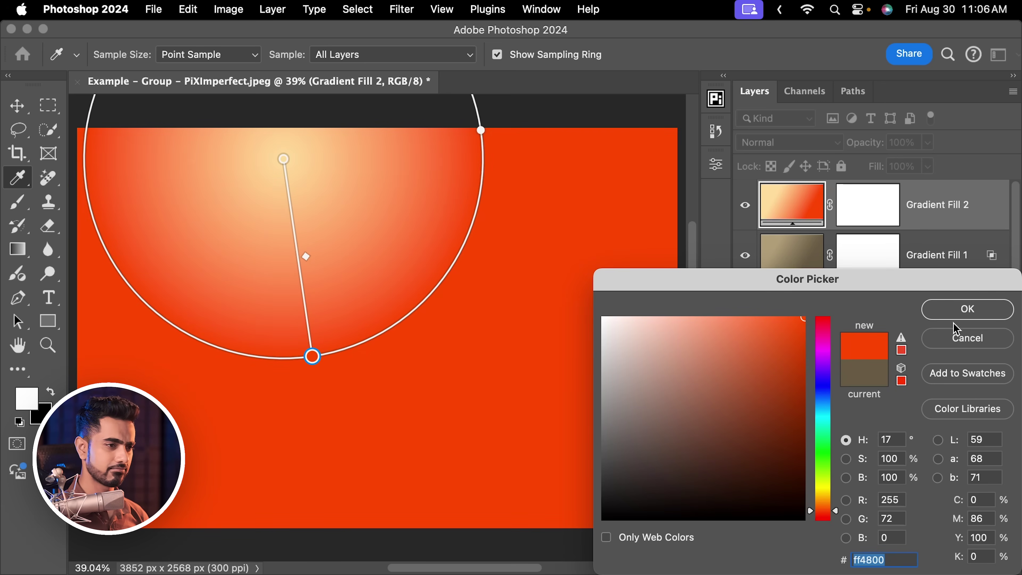
pyautogui.click(968, 308)
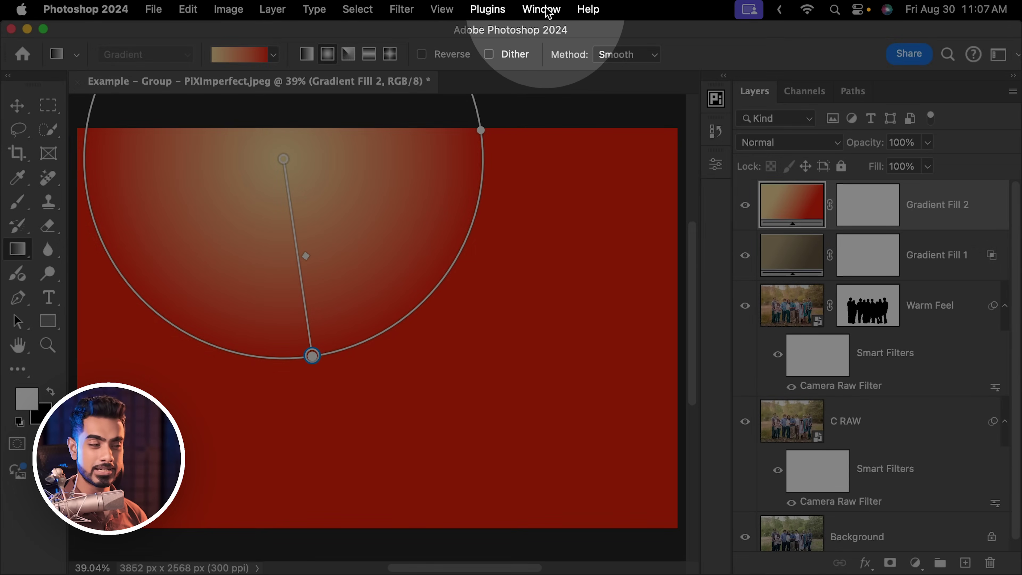
# Step: In the gradient Properties, set the outer orange-red stop to 0% opacity
pyautogui.click(548, 10)
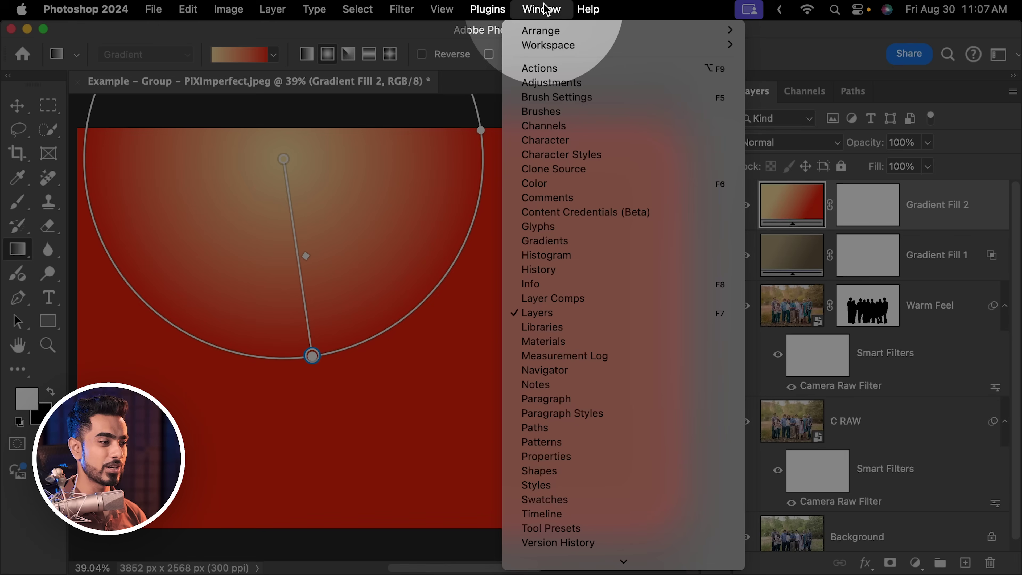
pyautogui.click(559, 458)
pyautogui.click(718, 169)
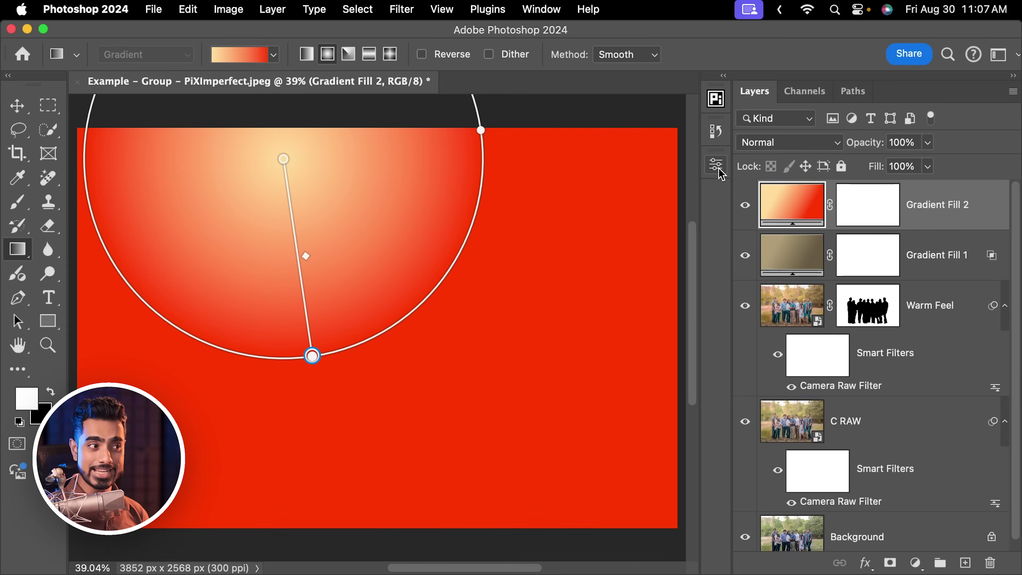
pyautogui.click(716, 172)
pyautogui.scroll(-5, 643, 343)
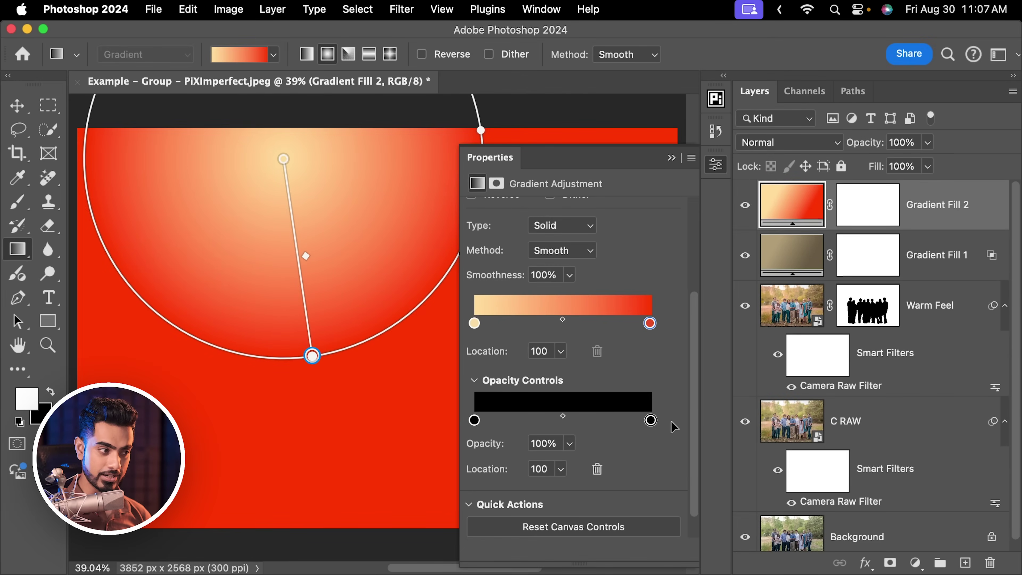
pyautogui.moveTo(492, 451); pyautogui.dragTo(350, 453)
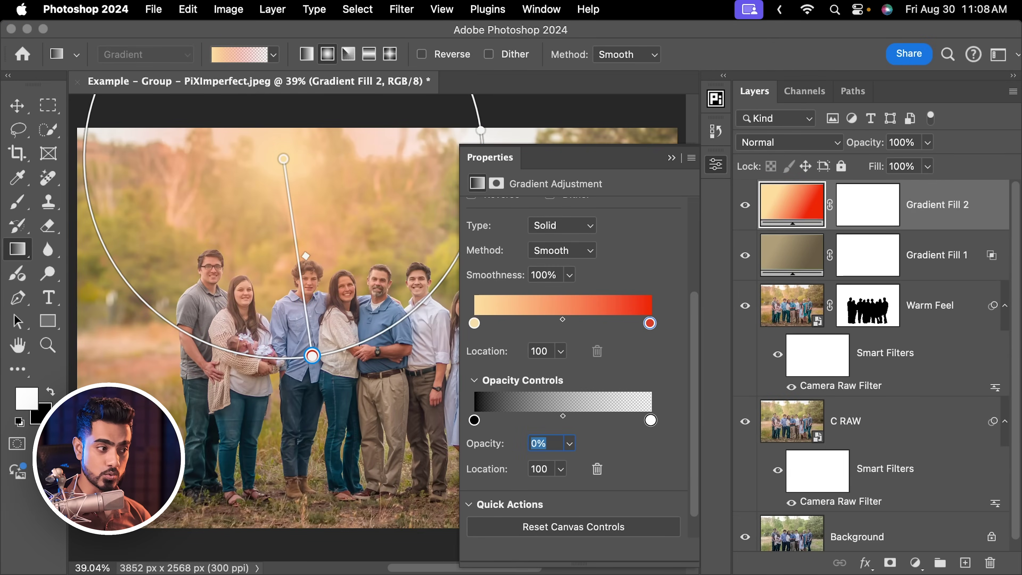
pyautogui.press('Return')
# Step: Nudge the glow's centre up-left and stretch it down over the family
pyautogui.click(671, 158)
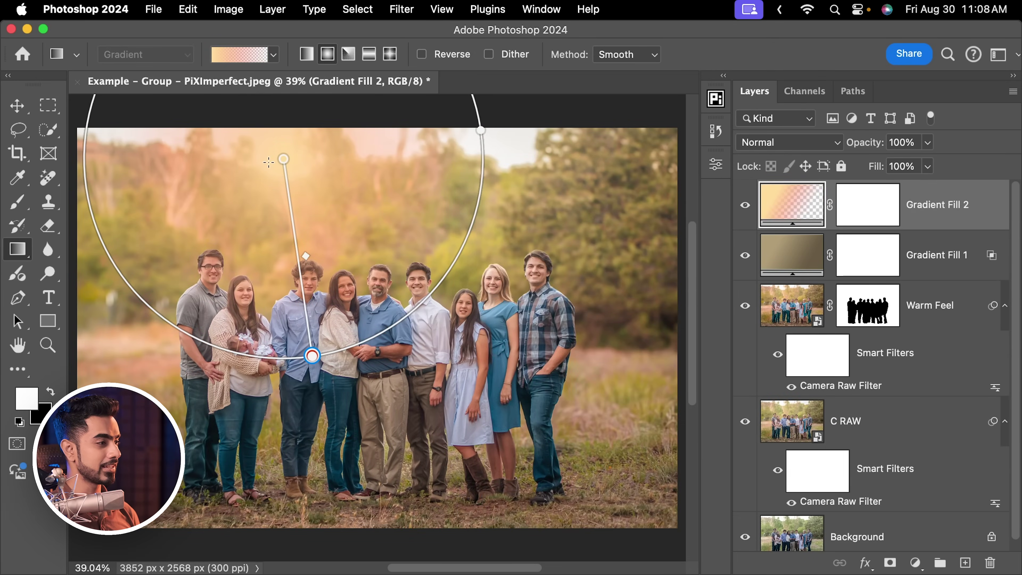
pyautogui.moveTo(283, 160); pyautogui.dragTo(280, 157)
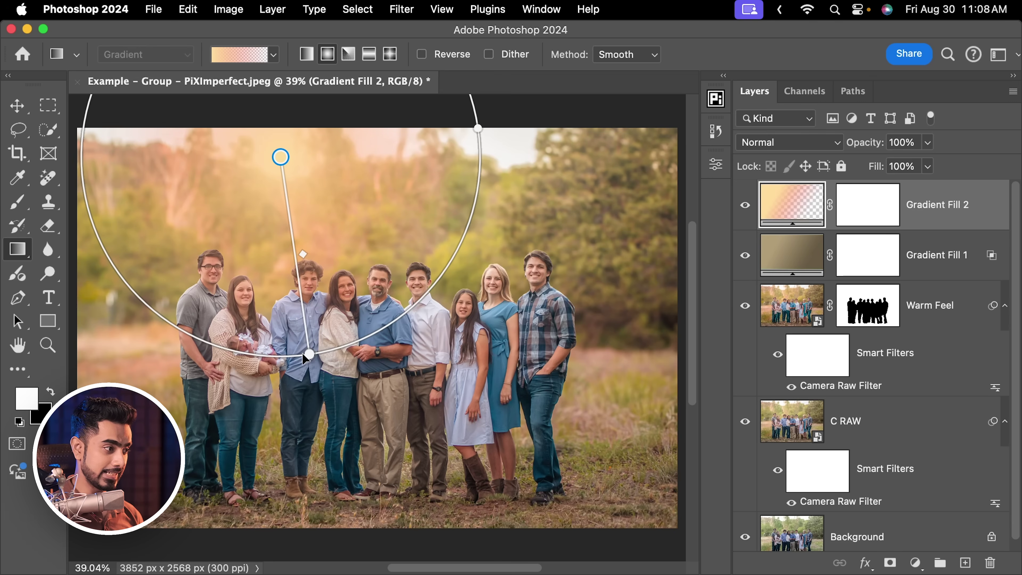
pyautogui.moveTo(311, 356); pyautogui.dragTo(339, 368)
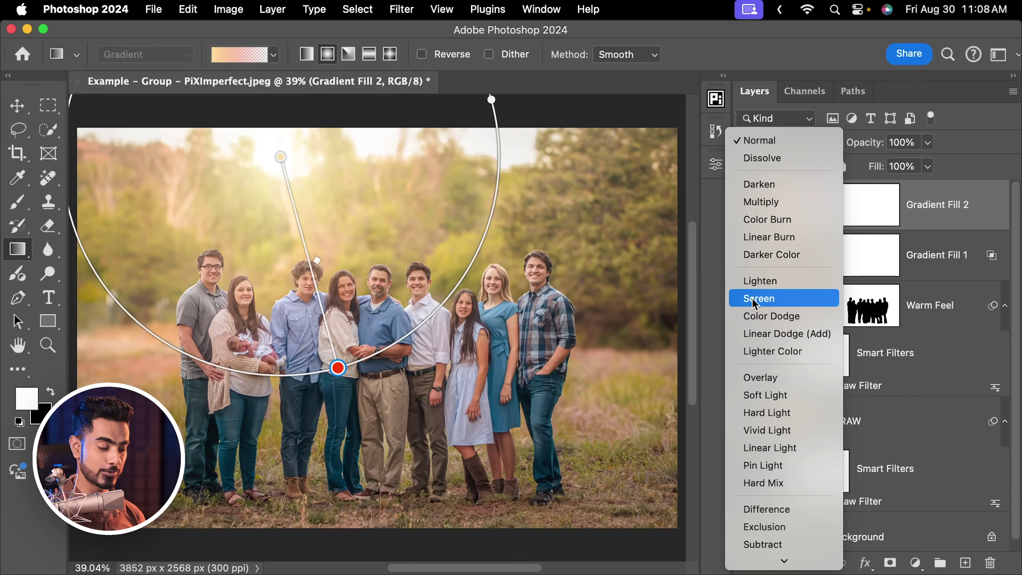
# Step: Set Gradient Fill 2 to Screen and shift its glow toward the upper left, extending rightward
pyautogui.click(755, 300)
pyautogui.moveTo(285, 159); pyautogui.dragTo(276, 136)
pyautogui.moveTo(331, 347); pyautogui.dragTo(374, 340)
pyautogui.moveTo(277, 136)
pyautogui.mouseDown()
pyautogui.moveTo(480, 151)
pyautogui.moveTo(286, 146)
pyautogui.mouseUp()
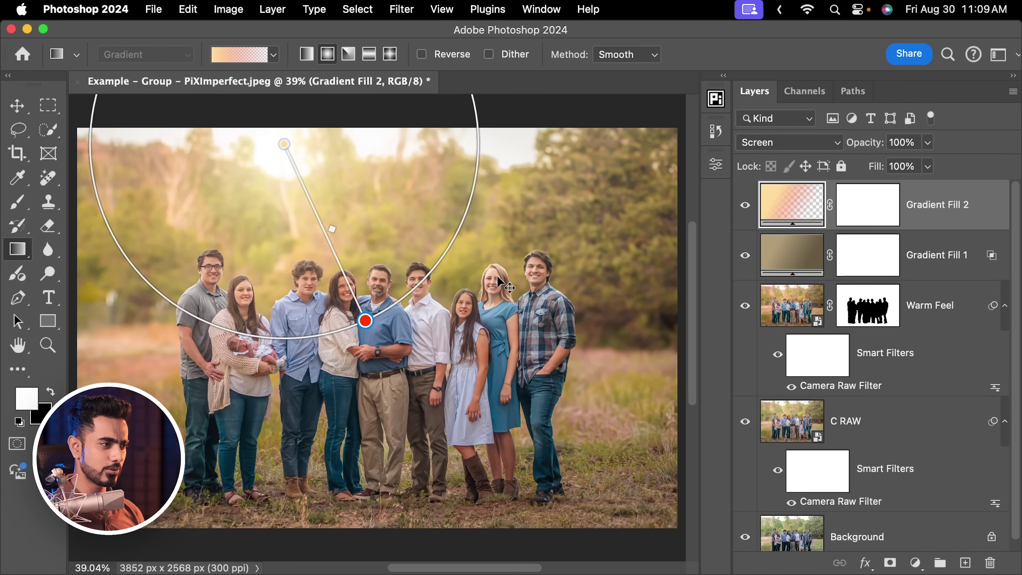
pyautogui.click(497, 277)
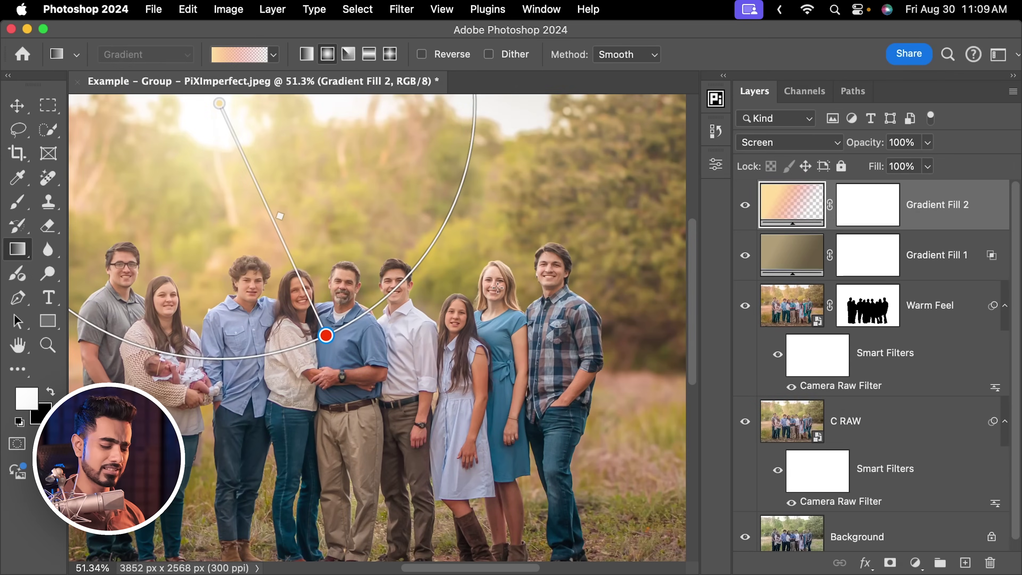
# Step: Add a Solid Color fill layer, accepting the default white for now
pyautogui.scroll(-5, 498, 258)
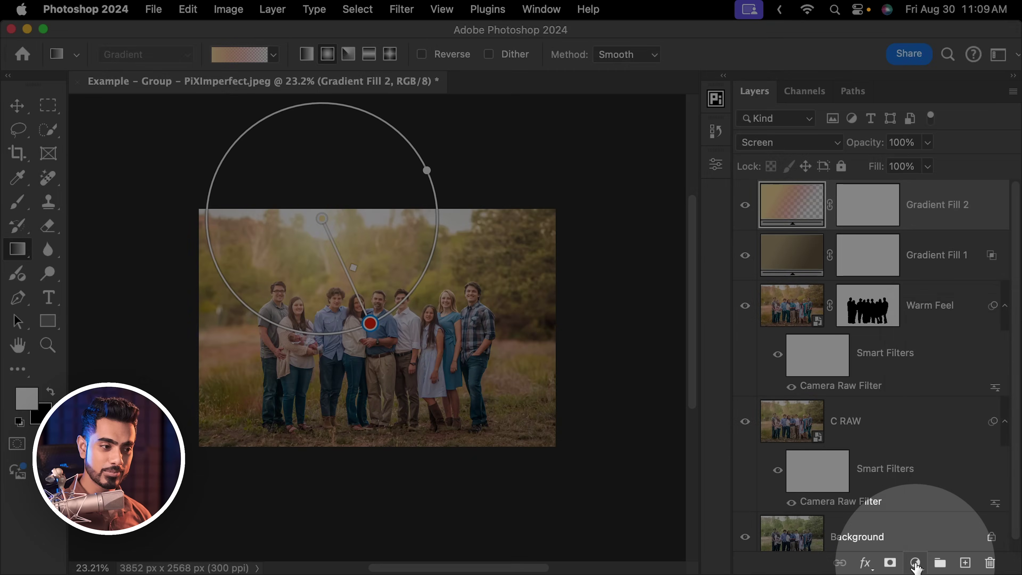
pyautogui.click(915, 562)
pyautogui.click(926, 229)
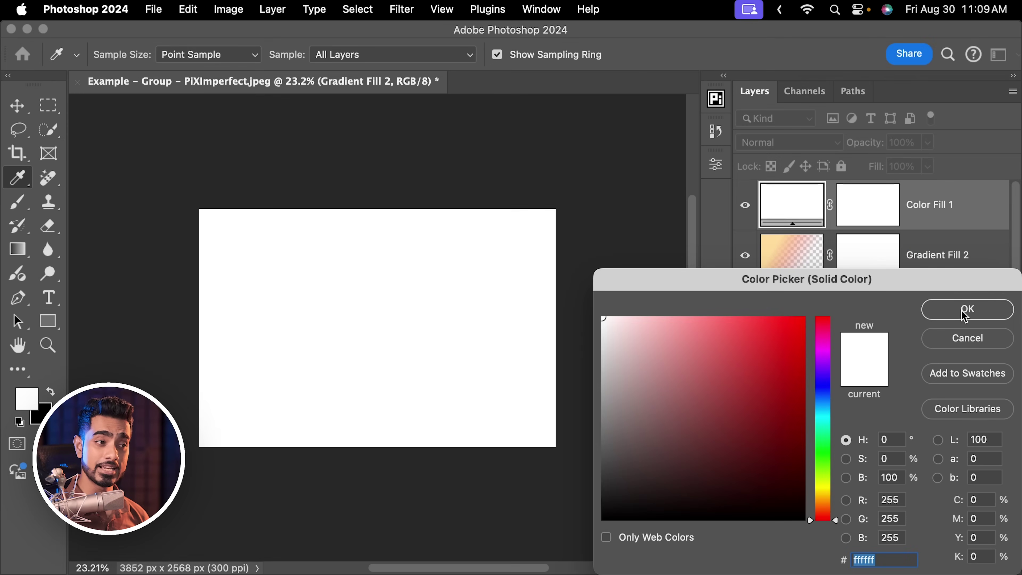
pyautogui.click(964, 316)
# Step: Sample a face's skin tone, lighten it to pale peach #ffd6c0, and show the fill layer
pyautogui.press('super+0')
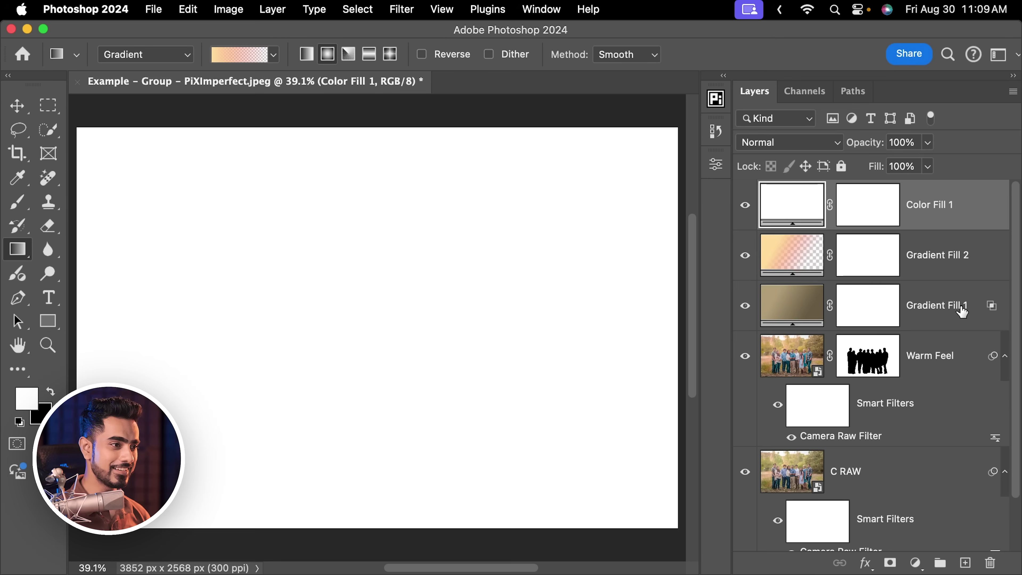
pyautogui.click(745, 211)
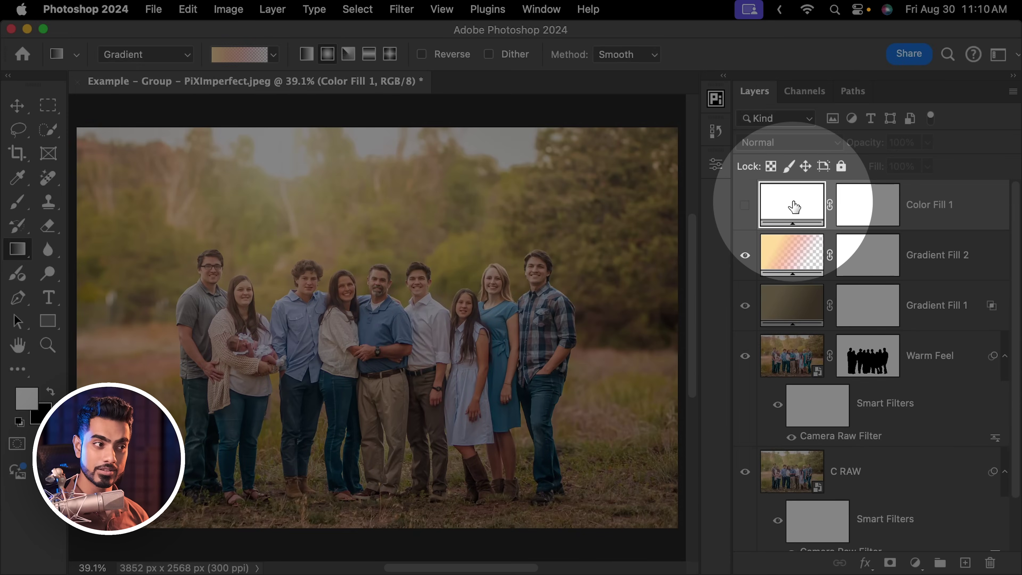
pyautogui.doubleClick(795, 211)
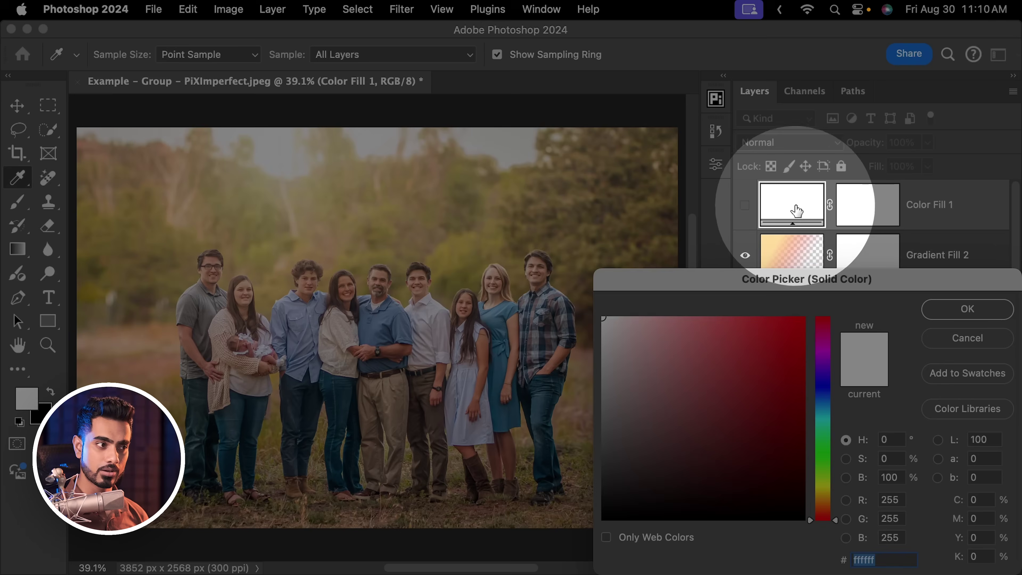
pyautogui.moveTo(652, 285); pyautogui.dragTo(650, 261)
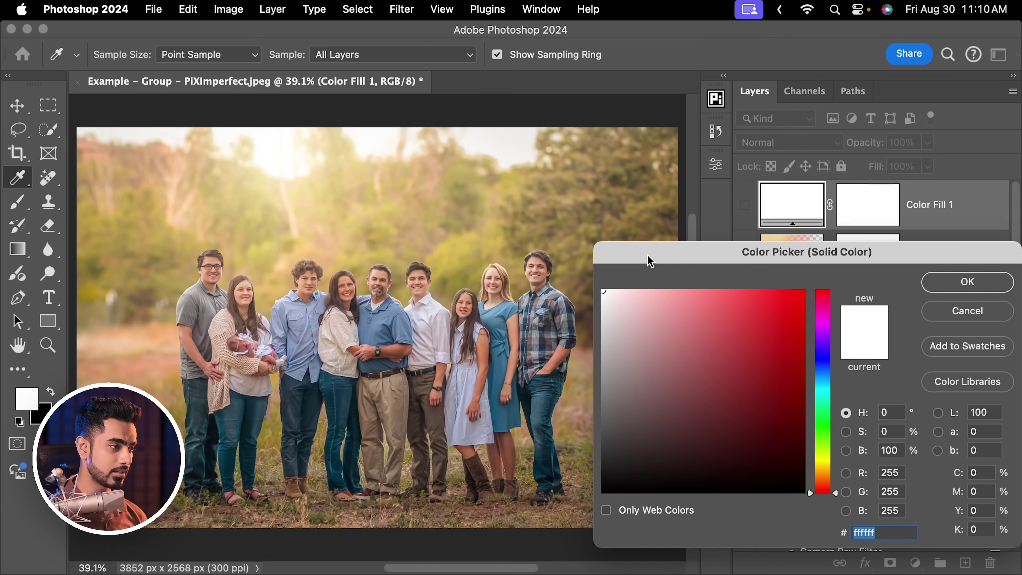
pyautogui.click(495, 271)
pyautogui.moveTo(658, 303); pyautogui.dragTo(656, 290)
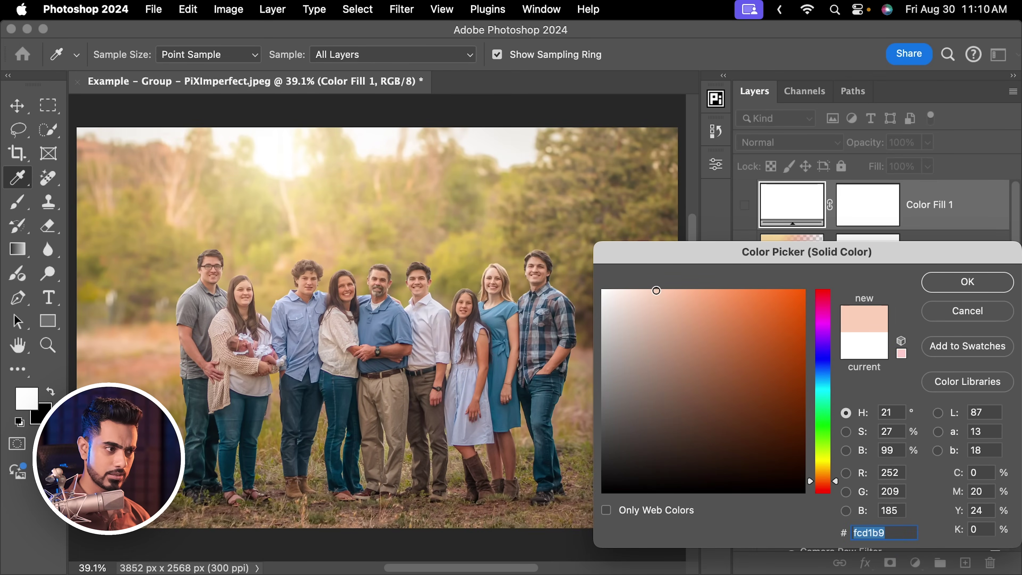
pyautogui.click(962, 283)
pyautogui.click(745, 206)
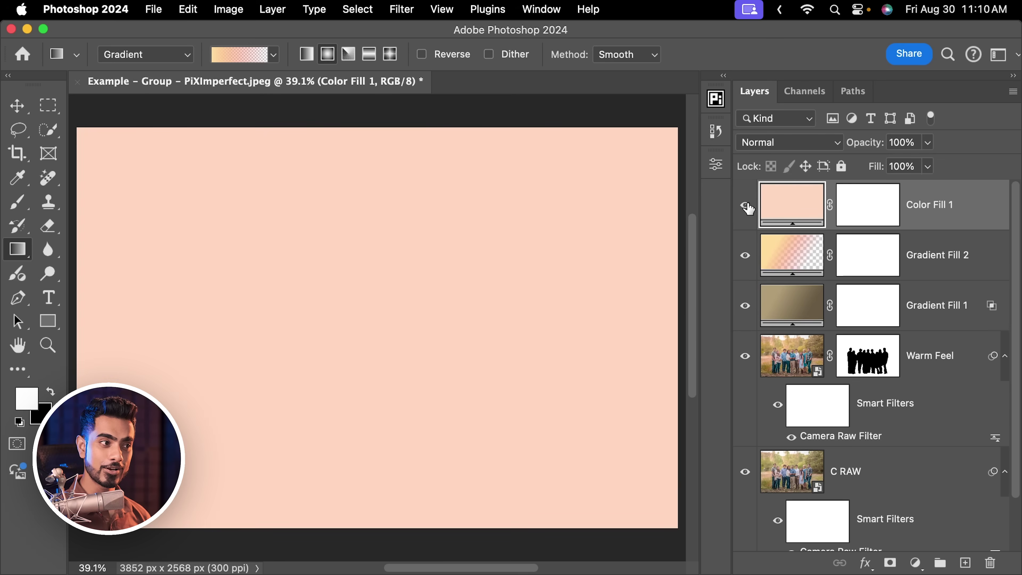
# Step: Set Color Fill 1's blend mode to Multiply and its opacity to 26%
pyautogui.click(768, 145)
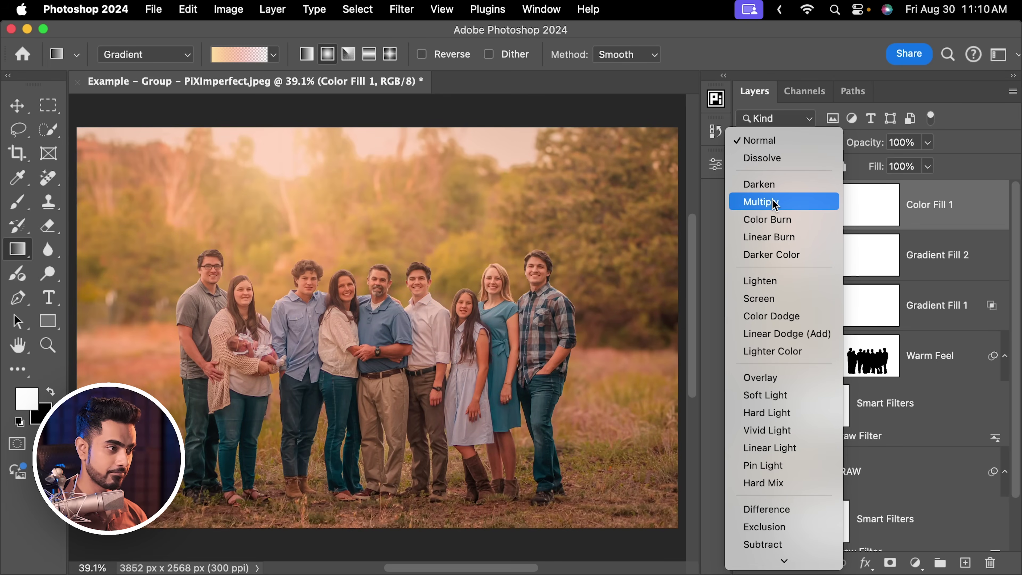
pyautogui.click(774, 203)
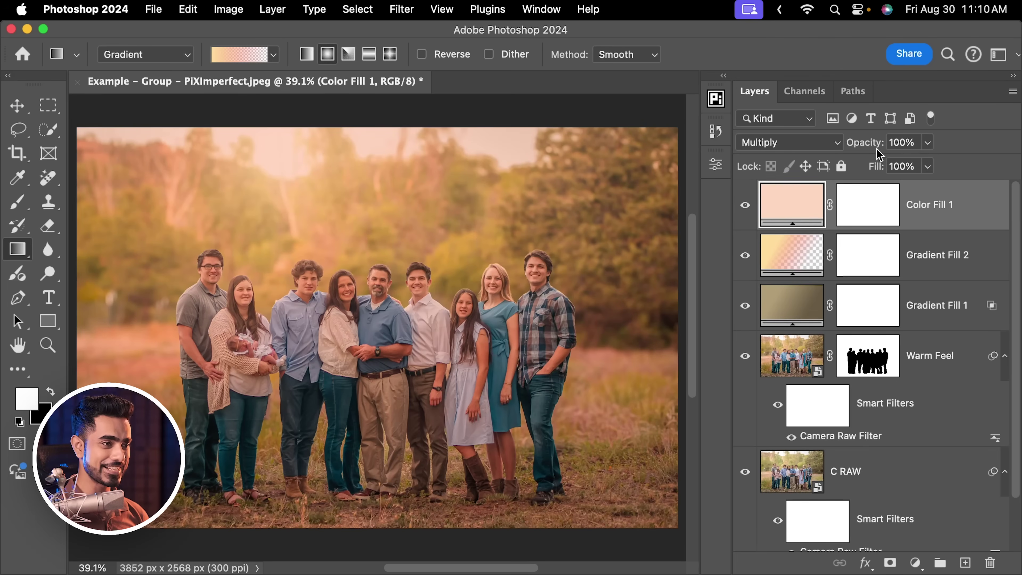
pyautogui.moveTo(880, 153); pyautogui.dragTo(871, 148)
pyautogui.click(893, 143)
pyautogui.write('26')
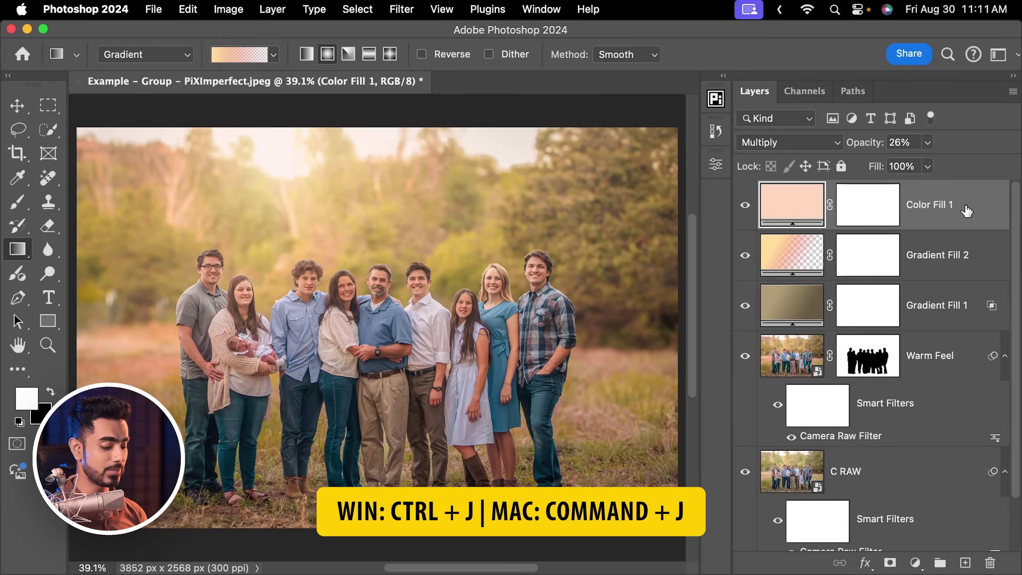
# Step: Duplicate the peach fill and invert the copy's mask to black
pyautogui.press('super+j')
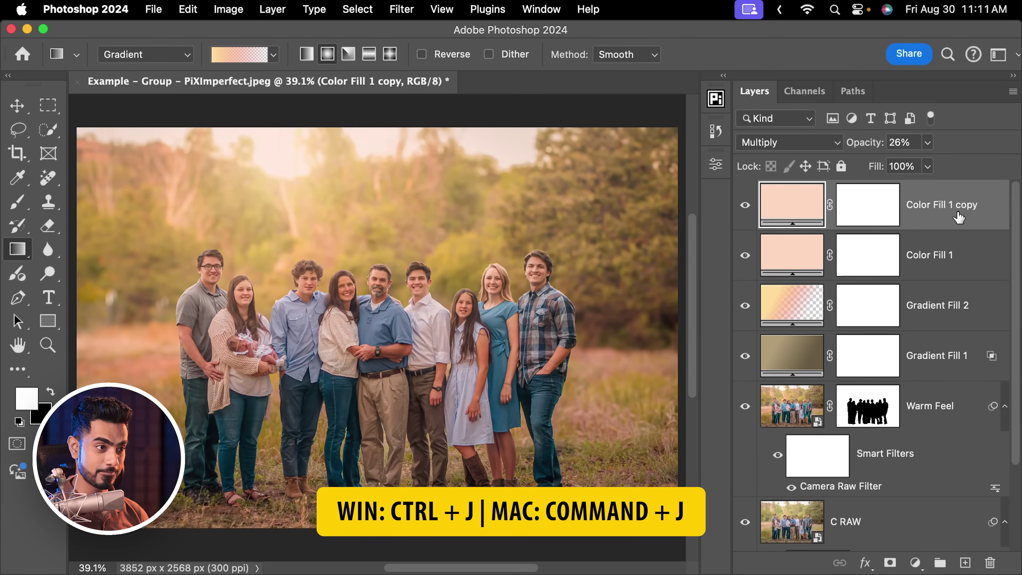
pyautogui.click(871, 210)
pyautogui.press('super+i')
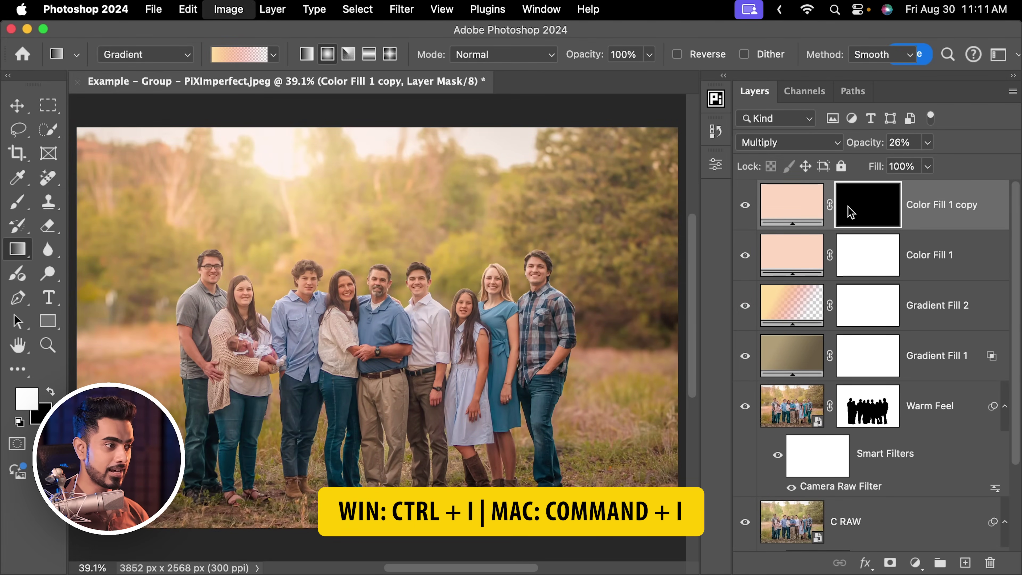
# Step: Paint a small white spot on the copy's mask and set its opacity to 60%
pyautogui.click(17, 201)
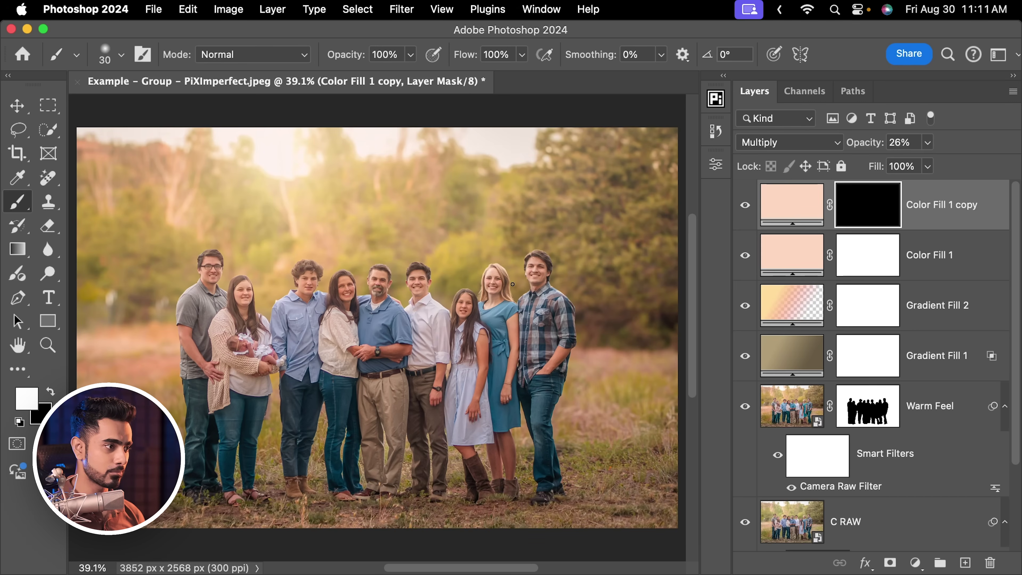
pyautogui.click(486, 274)
pyautogui.press('x')
pyautogui.moveTo(869, 146); pyautogui.dragTo(869, 140)
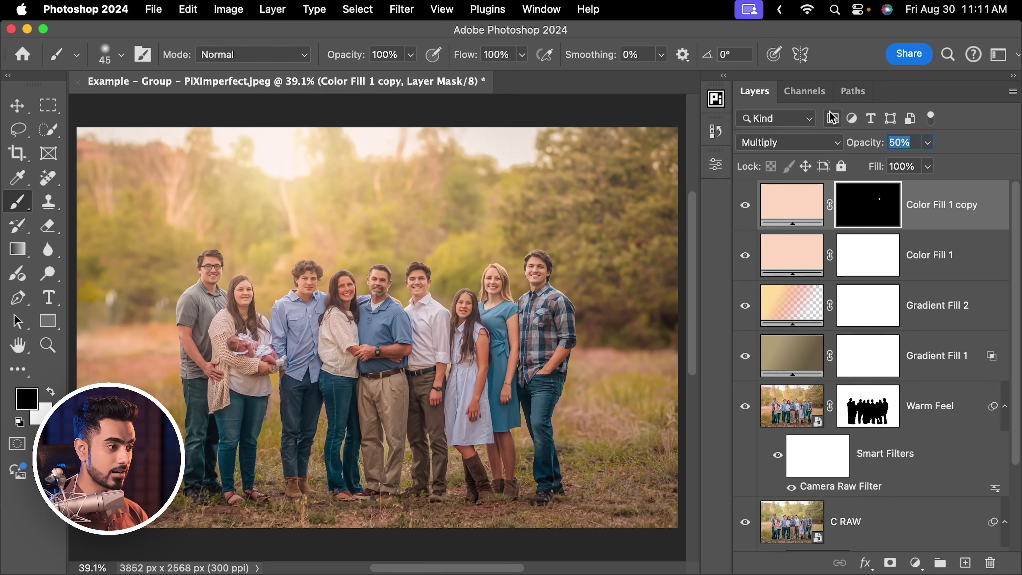
pyautogui.write('60')
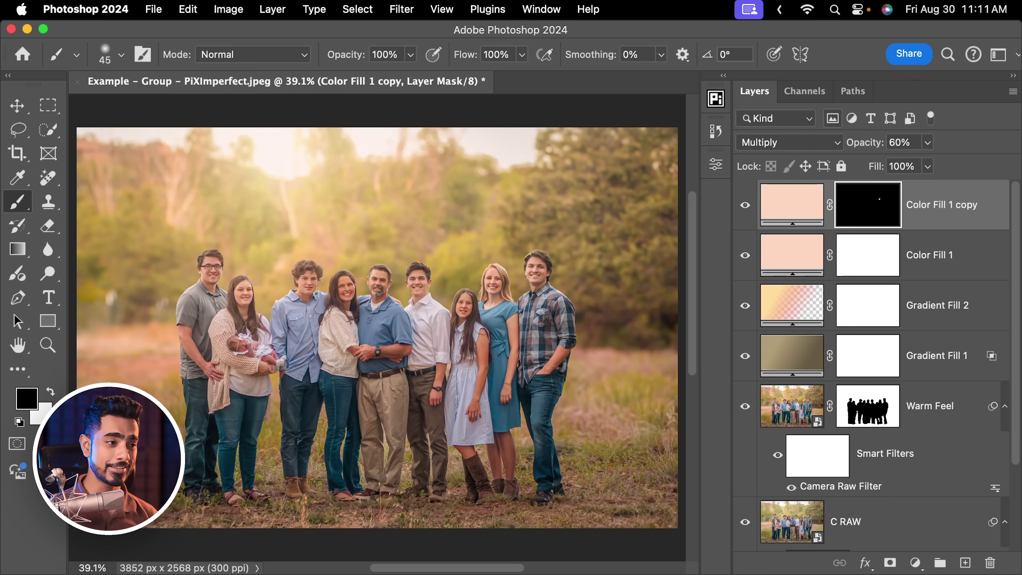
# Step: In Color Fill 1 copy's Blending Options, split the Underlying Layer black handle out to 255
pyautogui.doubleClick(989, 210)
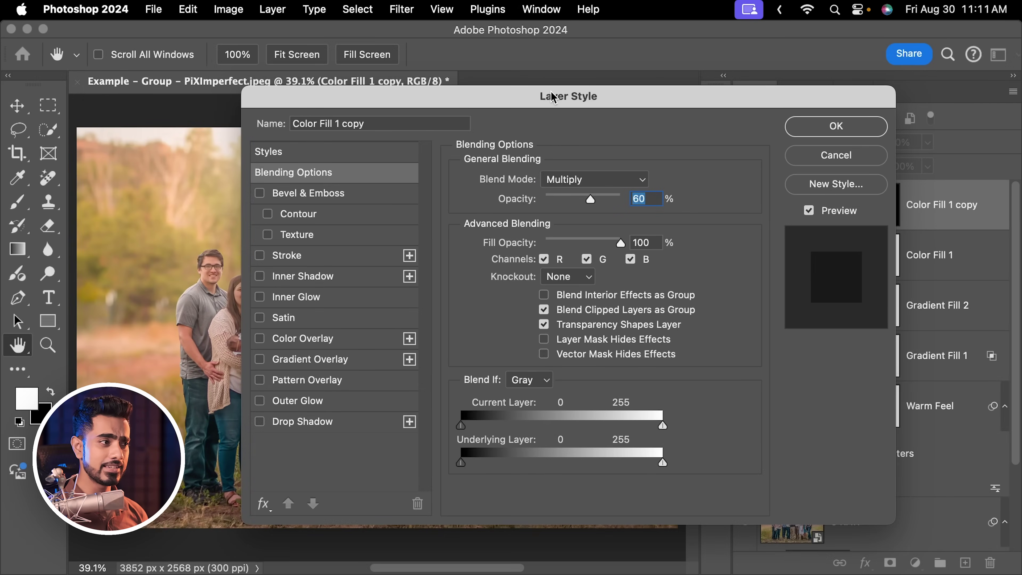
pyautogui.moveTo(553, 98); pyautogui.dragTo(693, 108)
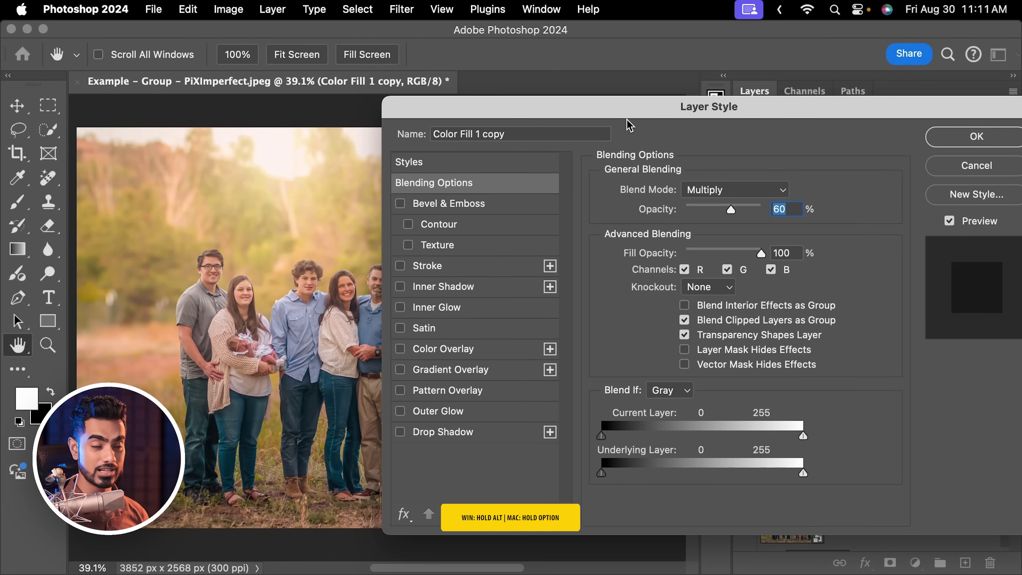
pyautogui.press('alt')
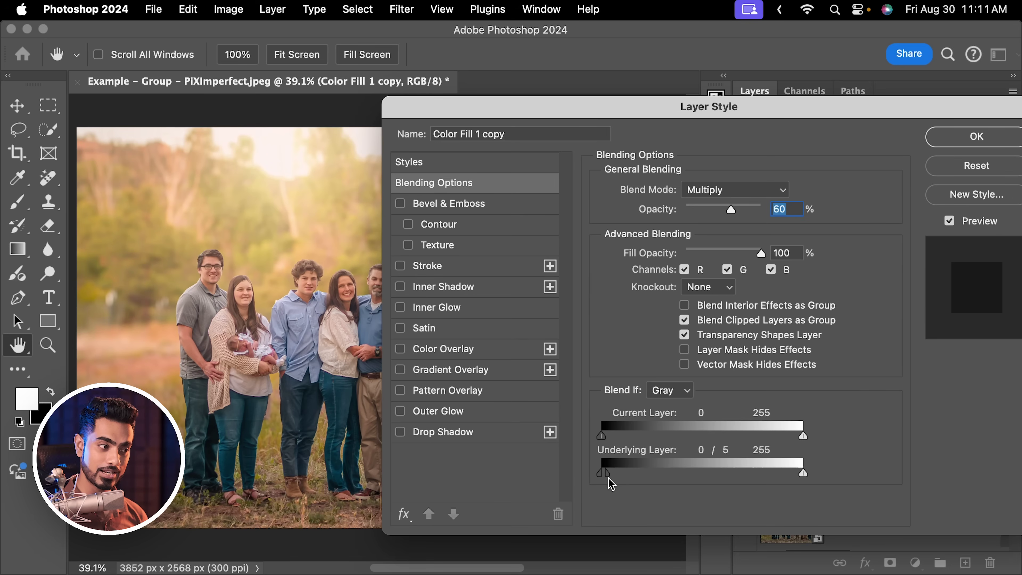
pyautogui.moveTo(607, 475); pyautogui.dragTo(831, 468)
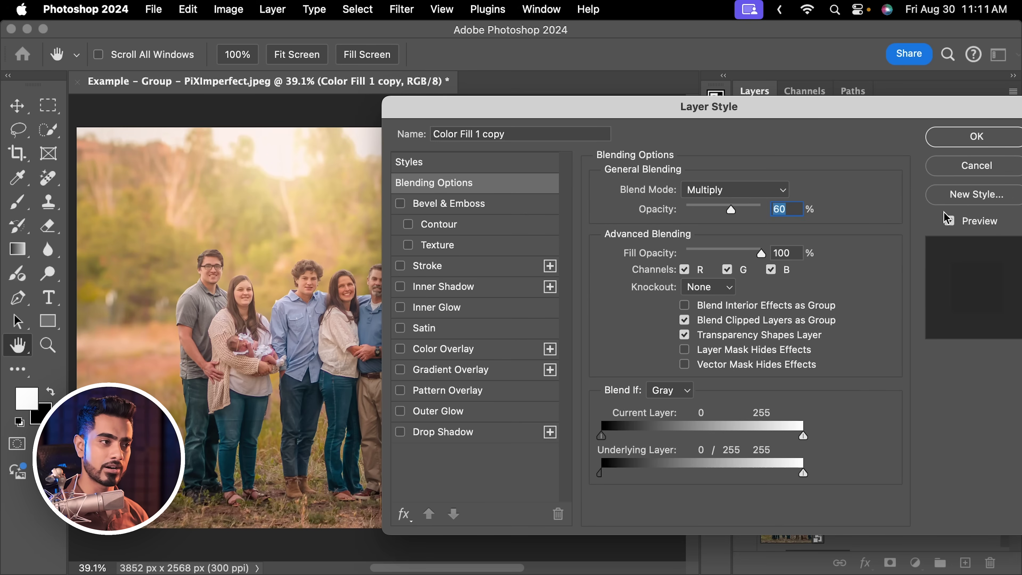
pyautogui.moveTo(761, 108); pyautogui.dragTo(759, 320)
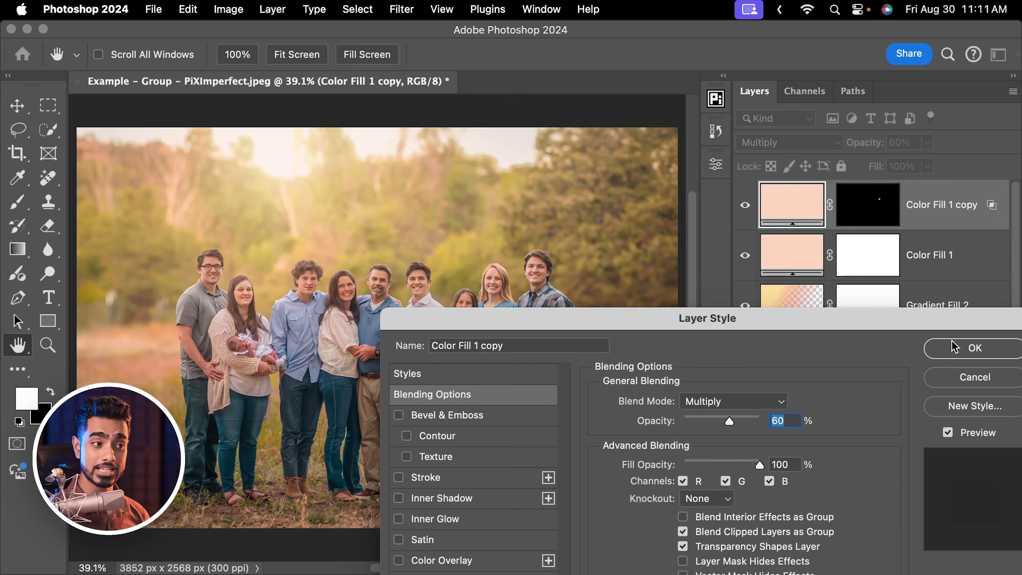
pyautogui.click(974, 348)
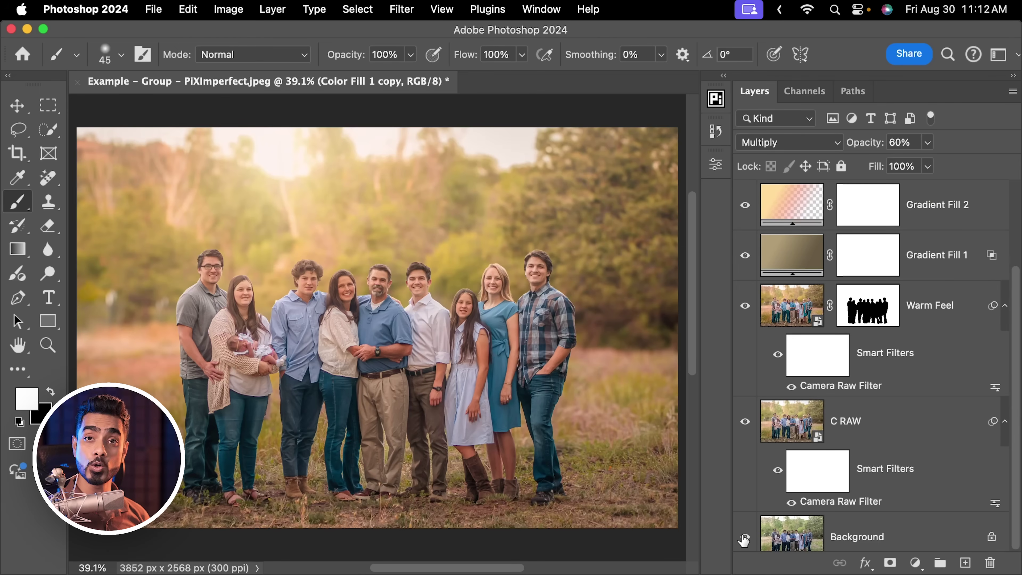
pyautogui.keyDown('alt'); pyautogui.click(746, 539); pyautogui.keyUp('alt')
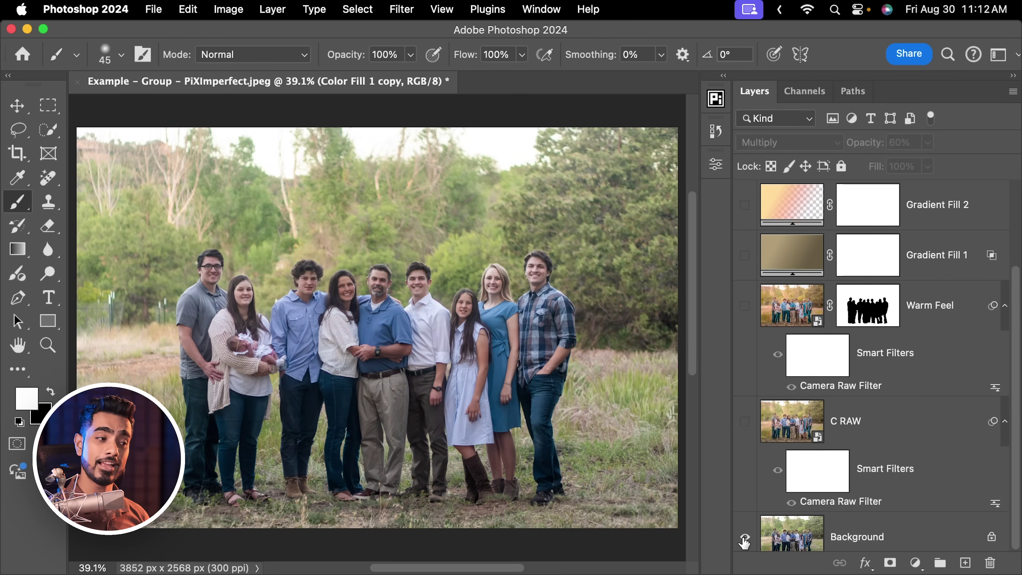
pyautogui.keyDown('alt'); pyautogui.click(745, 539); pyautogui.keyUp('alt')
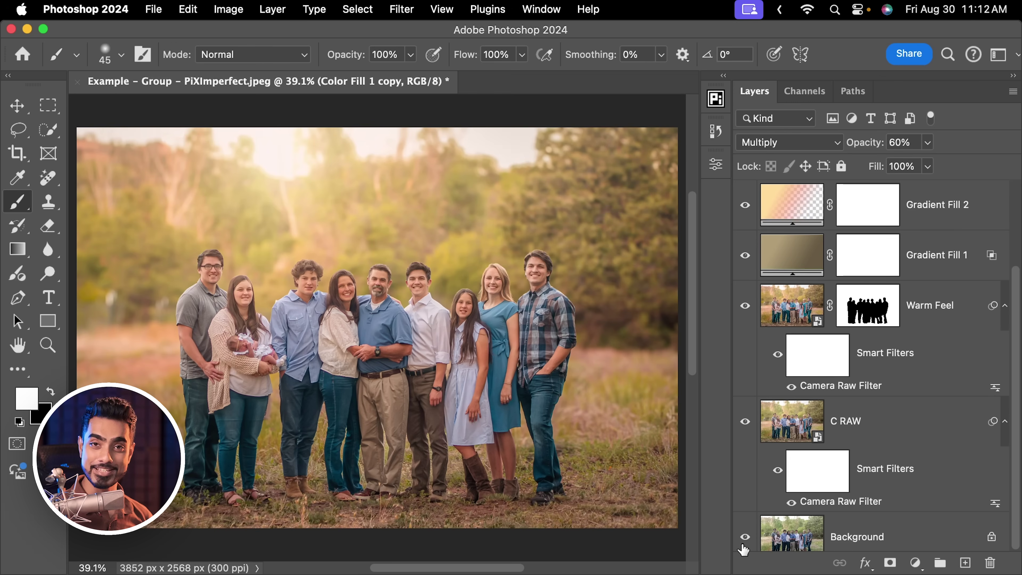